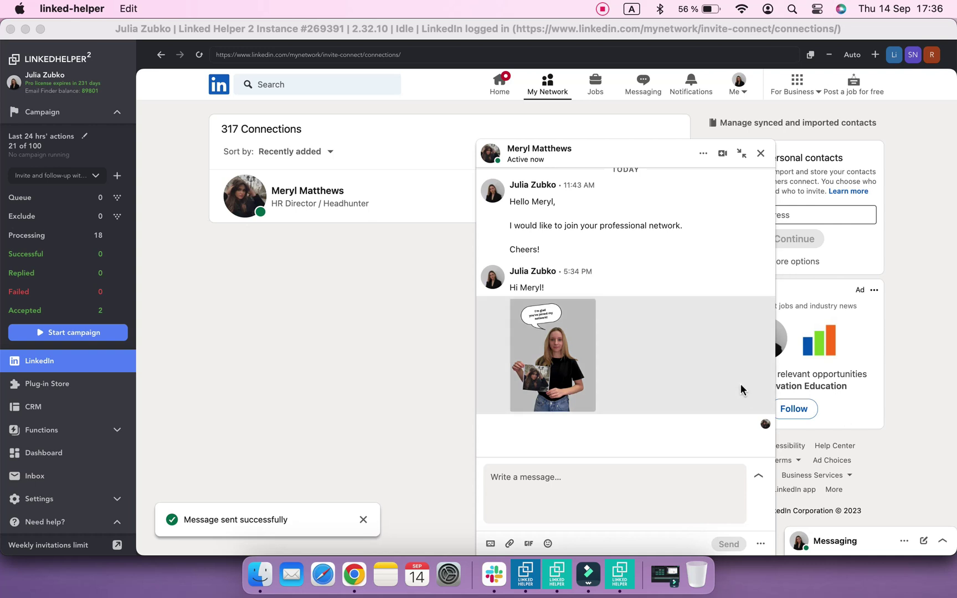
- Create a new campaign 'Invite and follow-up with image' from the Invite and follow-up template
left_click(575, 396)
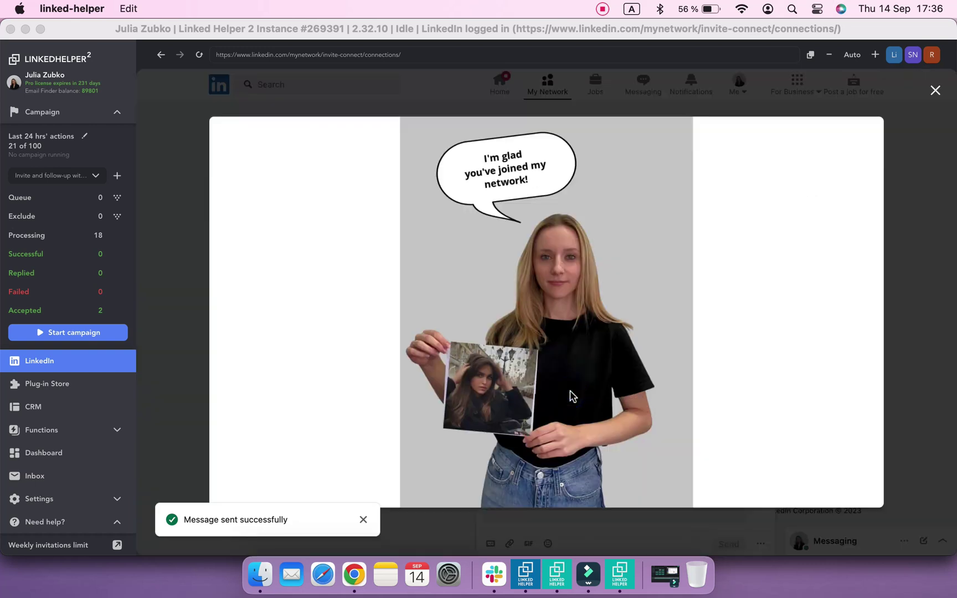
left_click(935, 89)
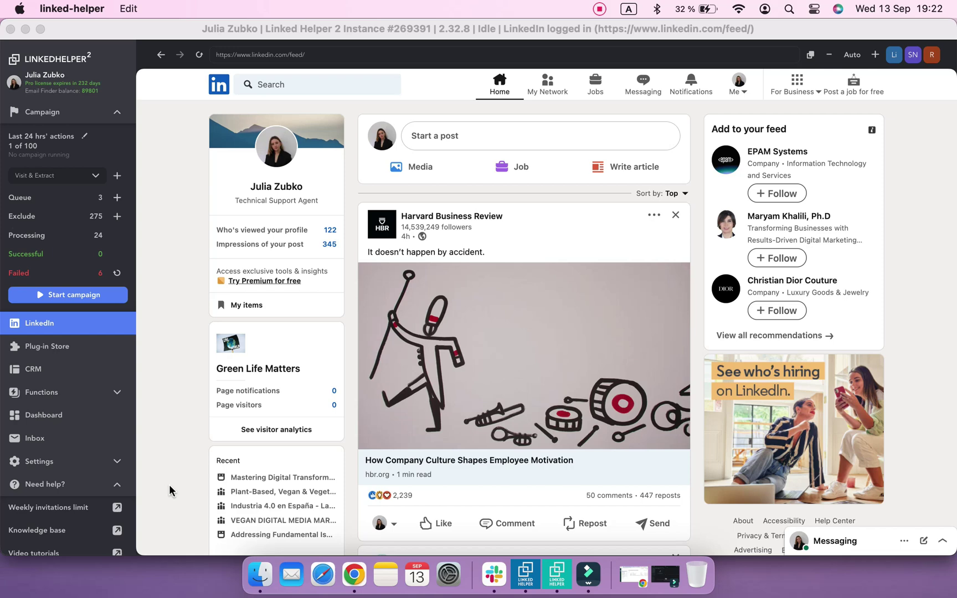
left_click(116, 178)
type("Invite and follow-up with image")
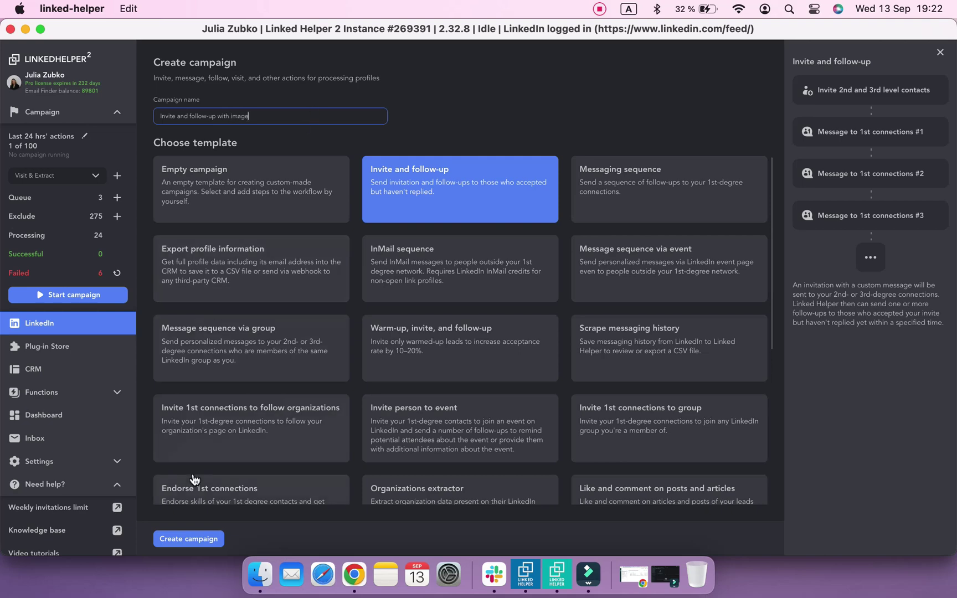
left_click(187, 540)
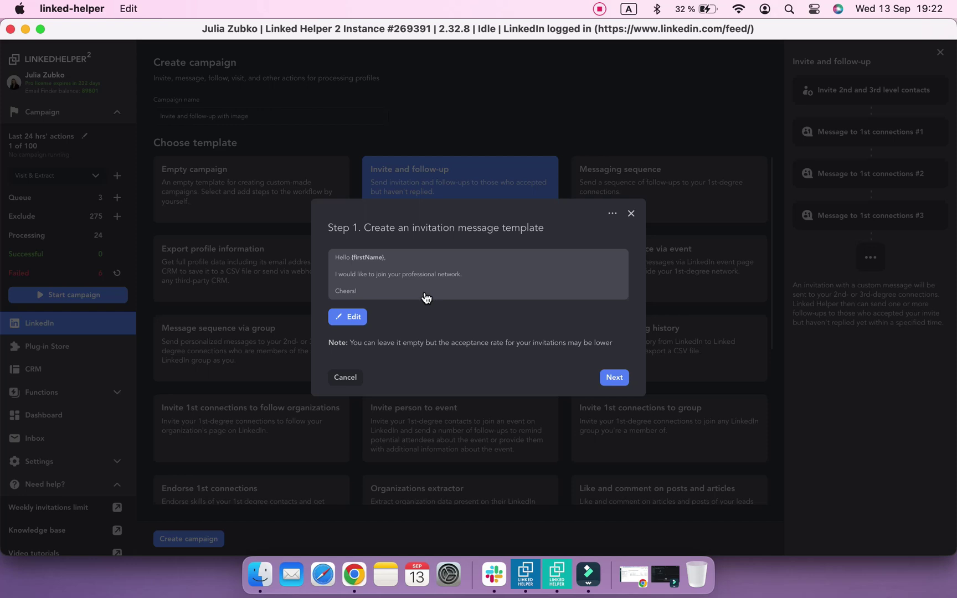
- Keep default invite and follow-up messages, disable auto-cancelling unaccepted invitations, and finish configuration
left_click(610, 381)
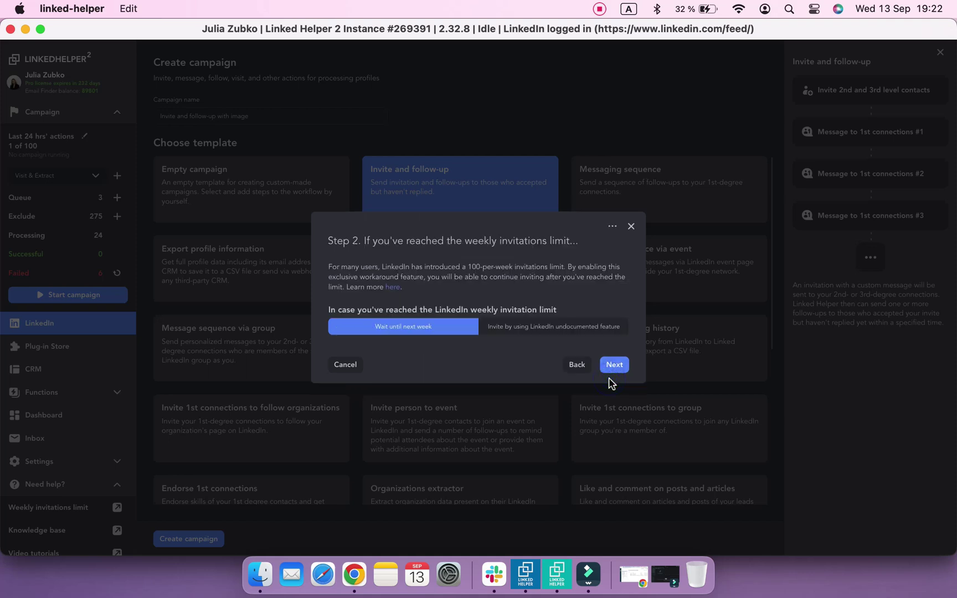
left_click(614, 364)
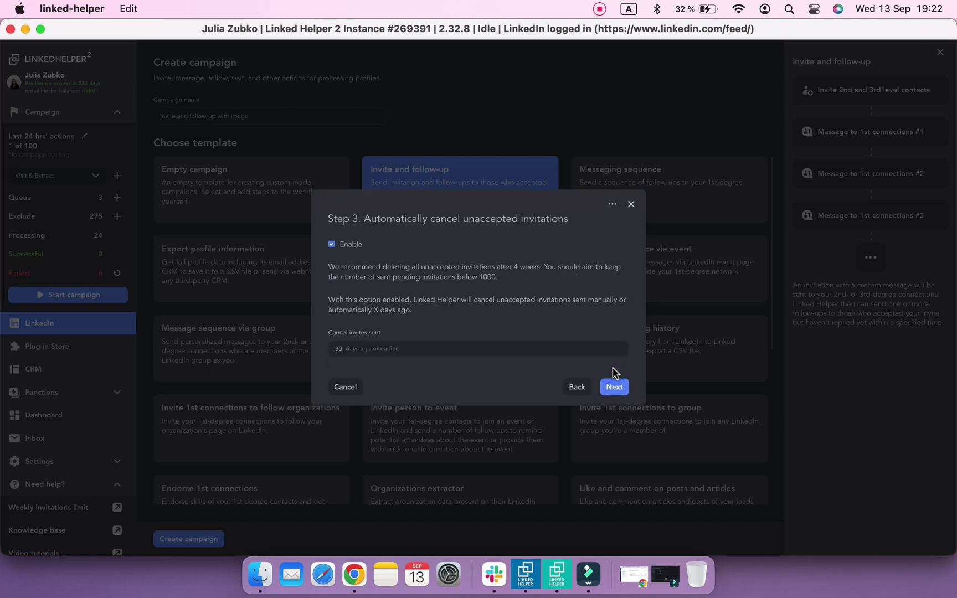
left_click(331, 246)
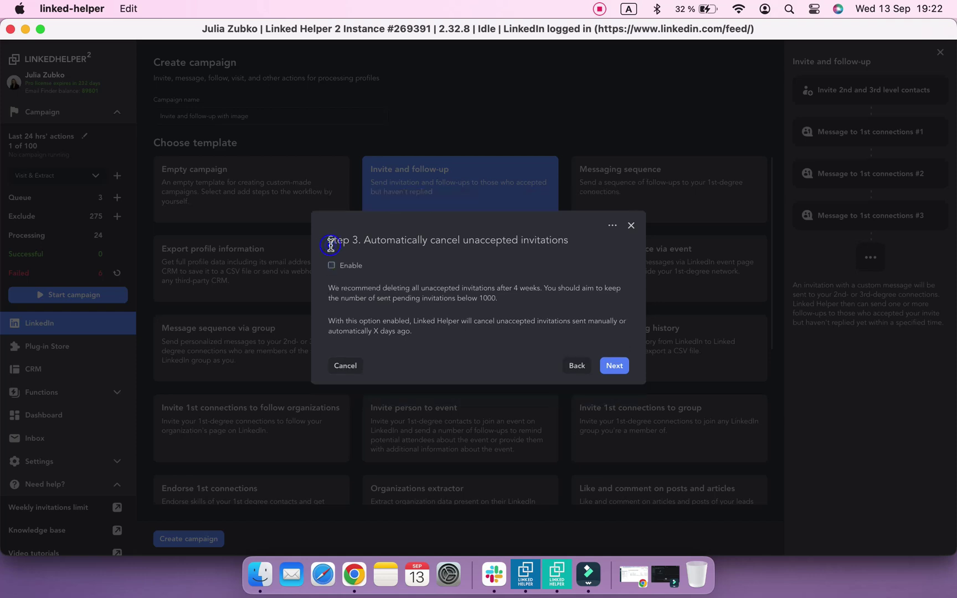
left_click(615, 369)
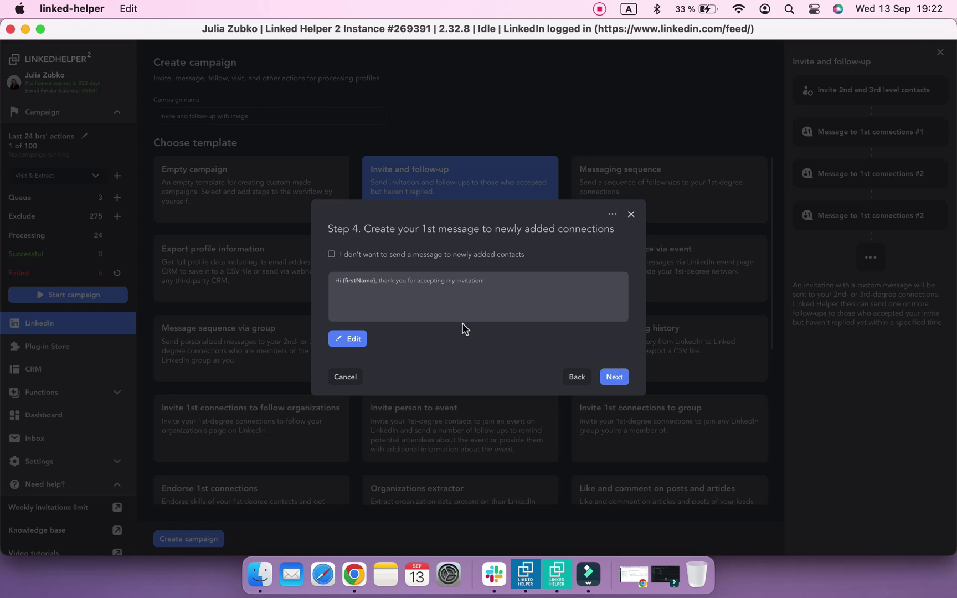
left_click(612, 381)
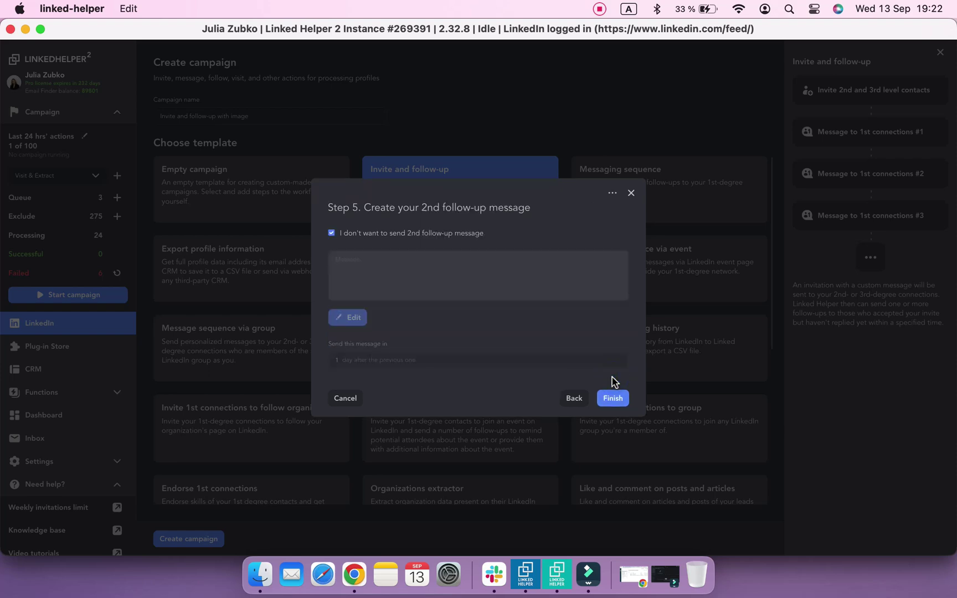
left_click(614, 398)
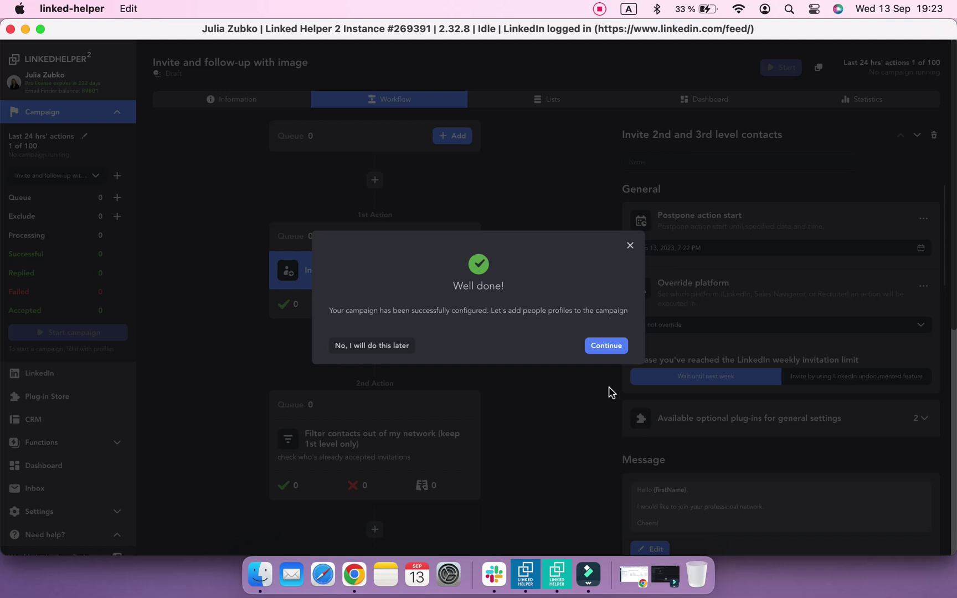
- Choose LinkedIn website search page as the profile source and load the search page
left_click(606, 347)
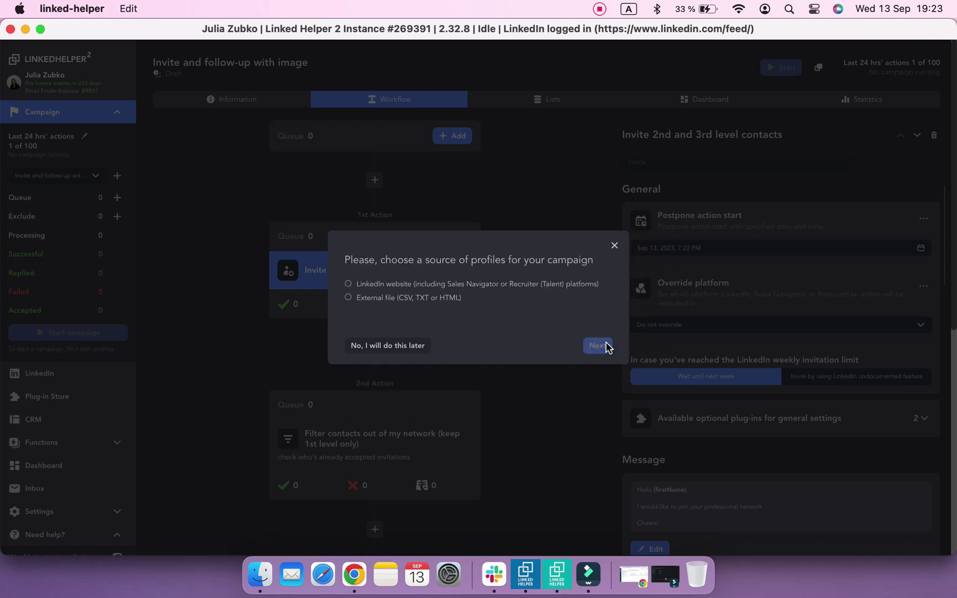
left_click(464, 287)
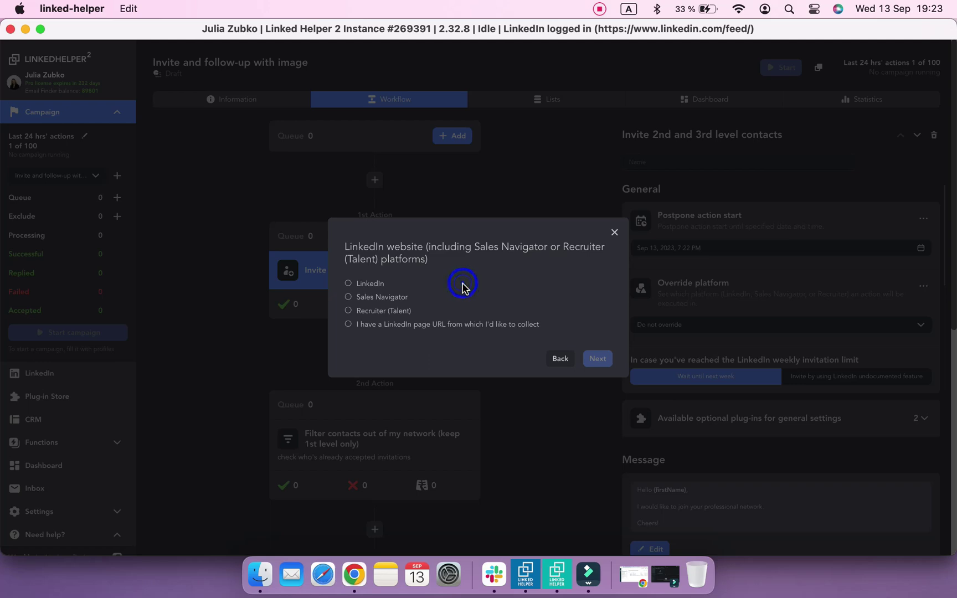
left_click(370, 283)
left_click(376, 258)
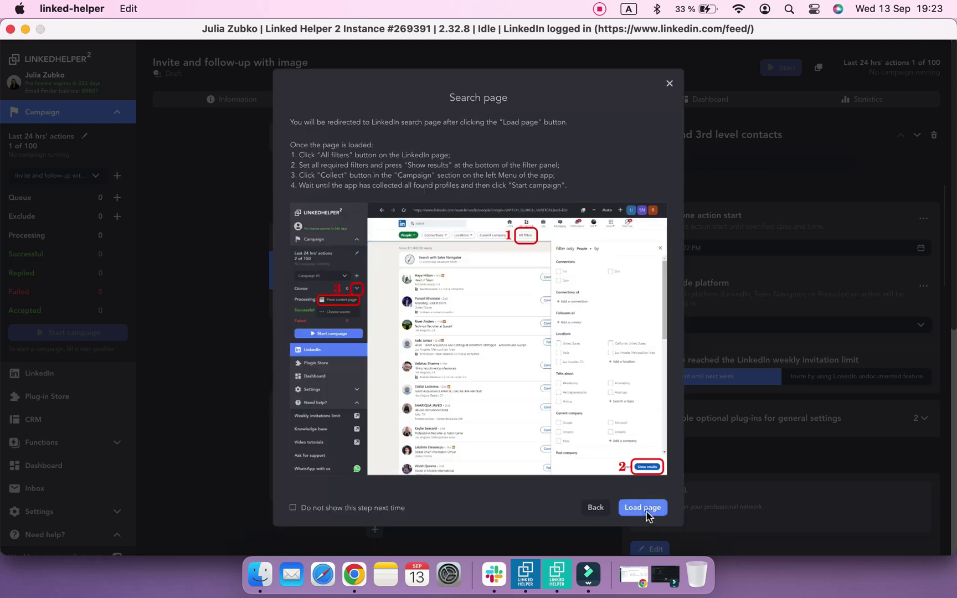
left_click(647, 510)
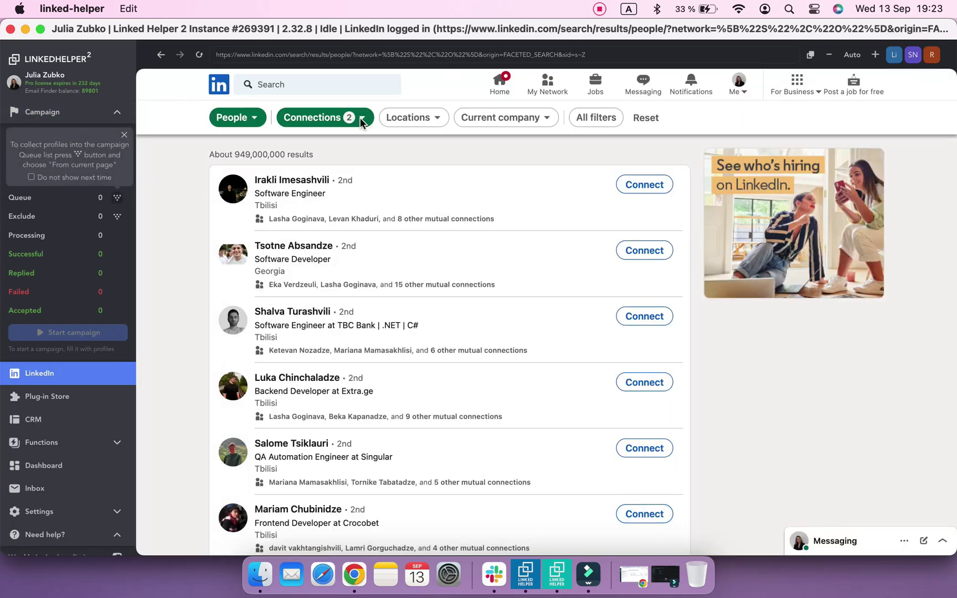
- Filter the search to United States, Staffing and Recruiting industry, title HR Director
left_click(361, 120)
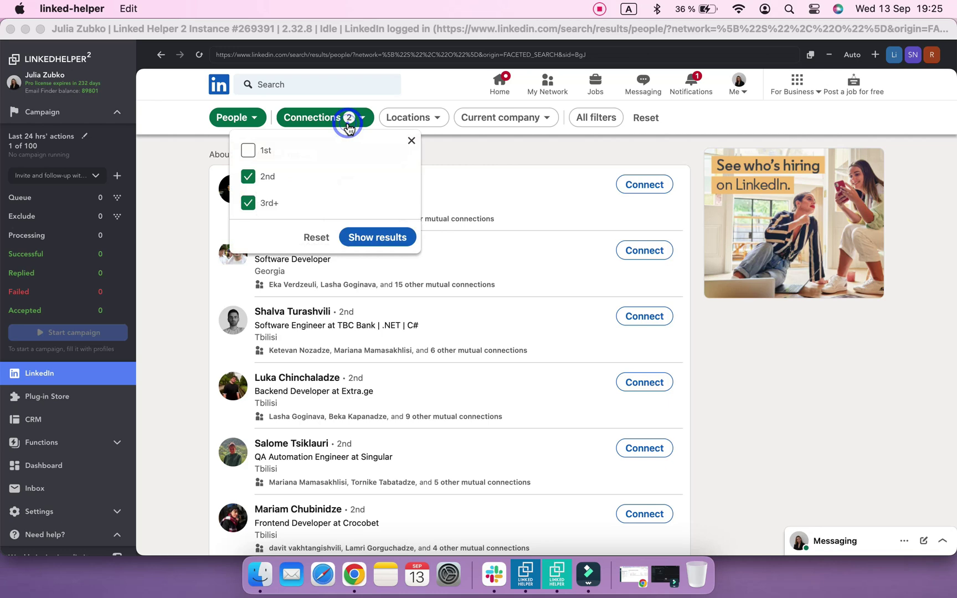
left_click(423, 118)
left_click(385, 184)
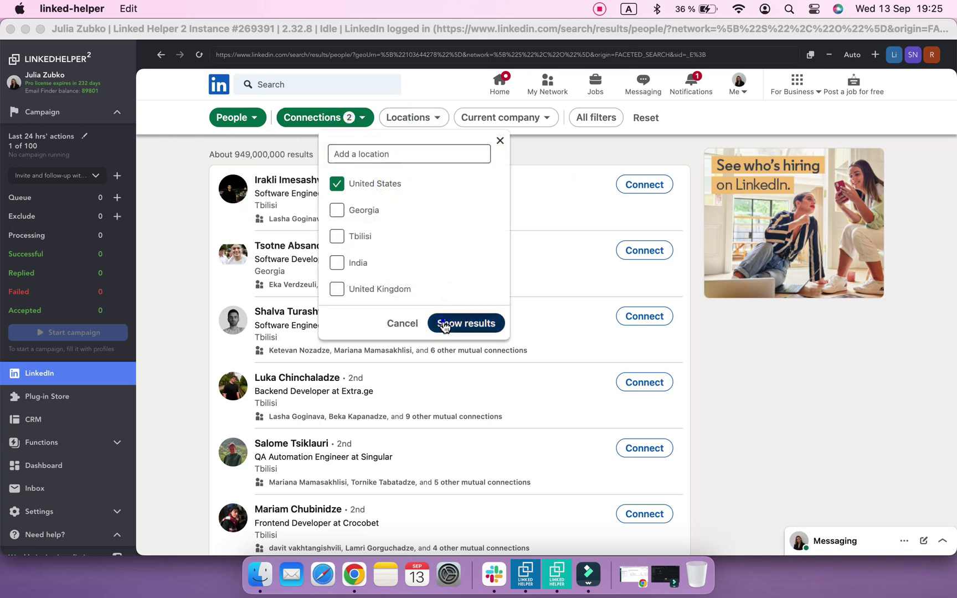
left_click(463, 321)
left_click(636, 120)
scroll(716, 337, "down", 5)
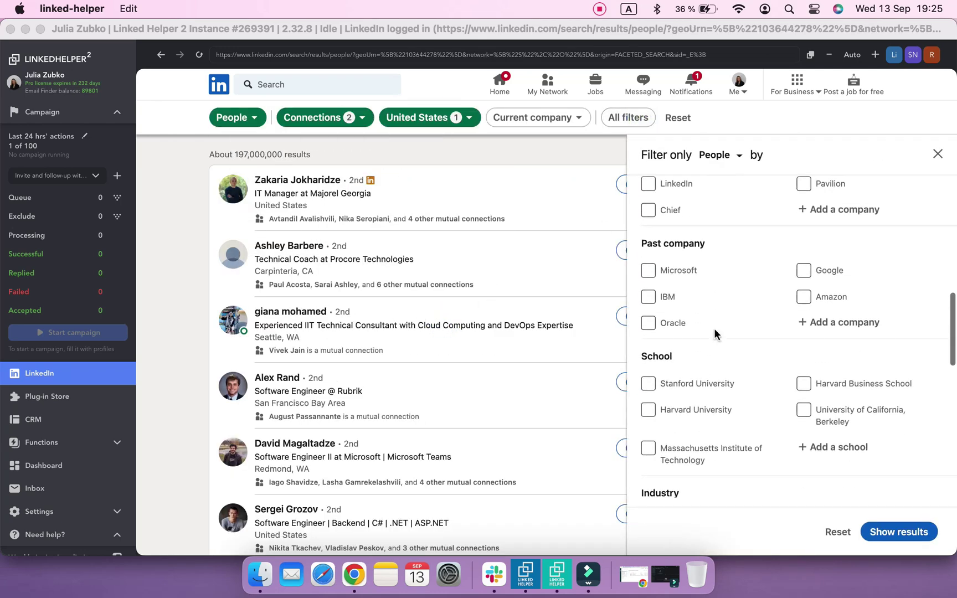
scroll(716, 336, "down", 2)
scroll(716, 336, "down", 3)
left_click(853, 333)
type("re")
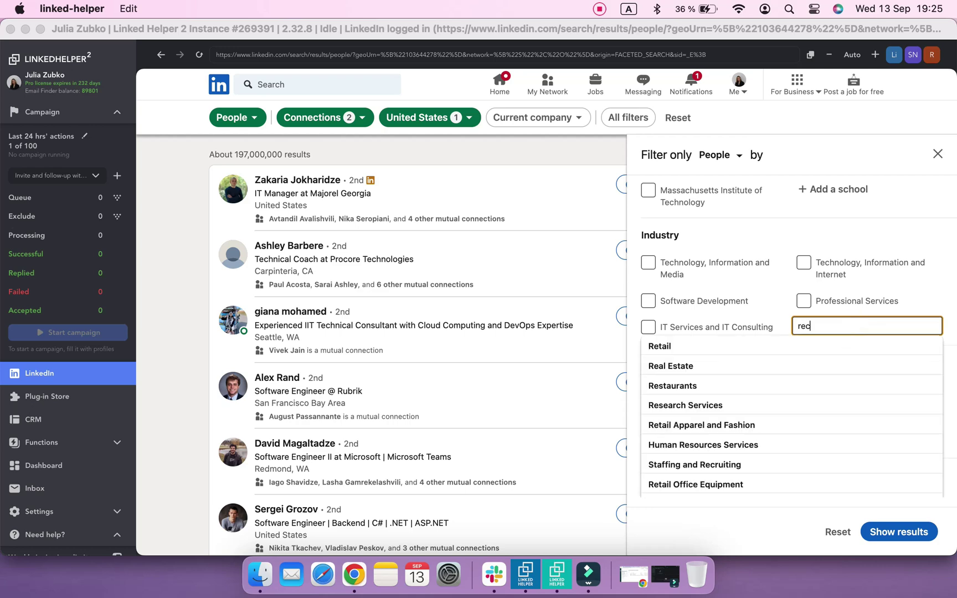
type("c")
left_click(827, 350)
scroll(814, 353, "down", 5)
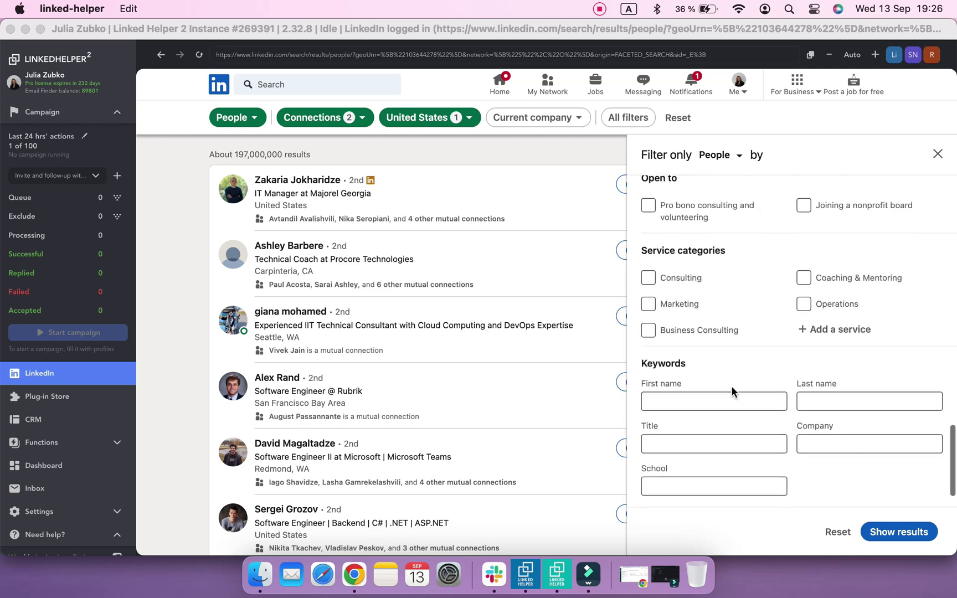
left_click(696, 444)
type("HR Direct")
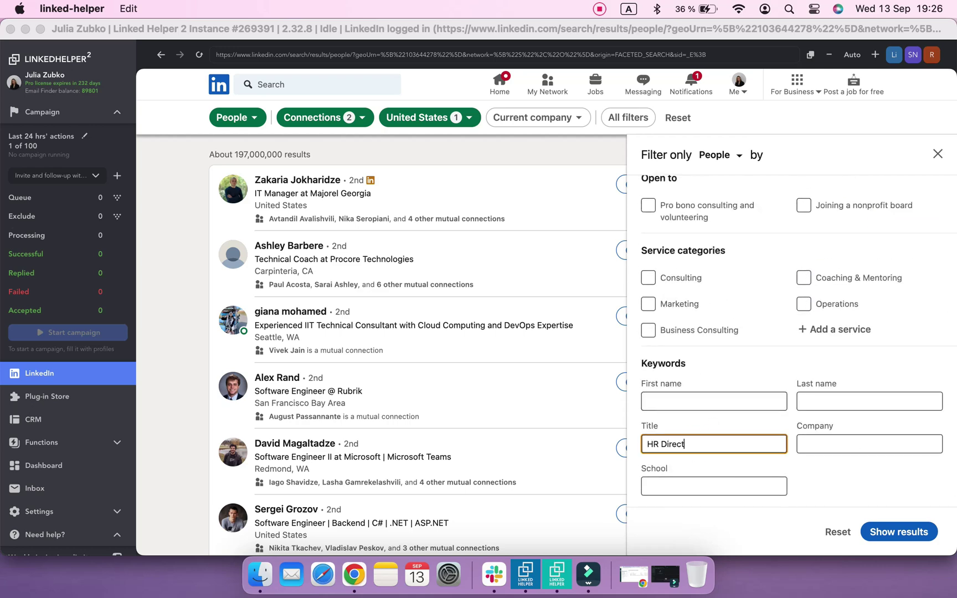
type("or")
left_click(875, 531)
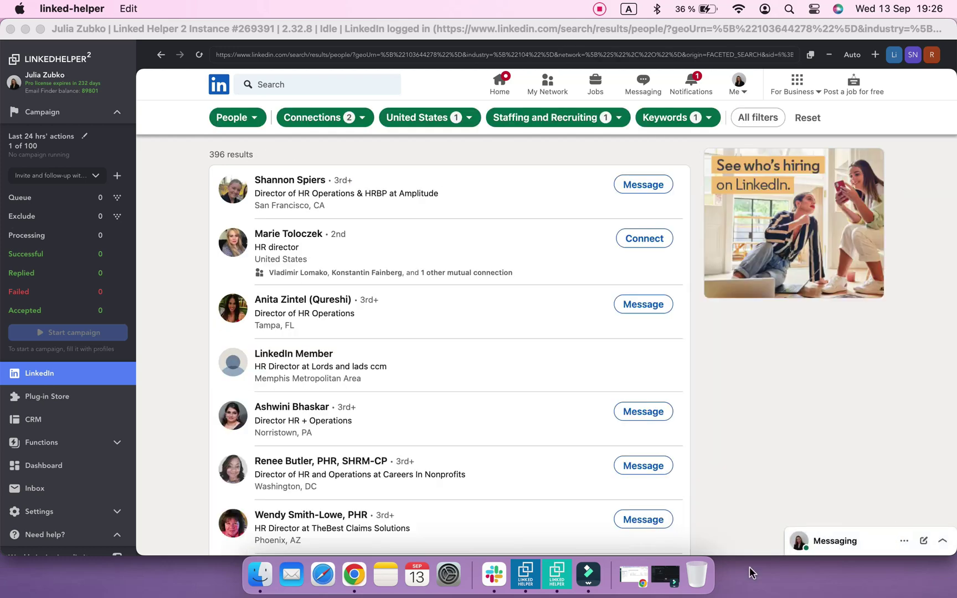
- Collect 19 profiles from the results, stop collecting, and go to the campaign page
left_click(108, 217)
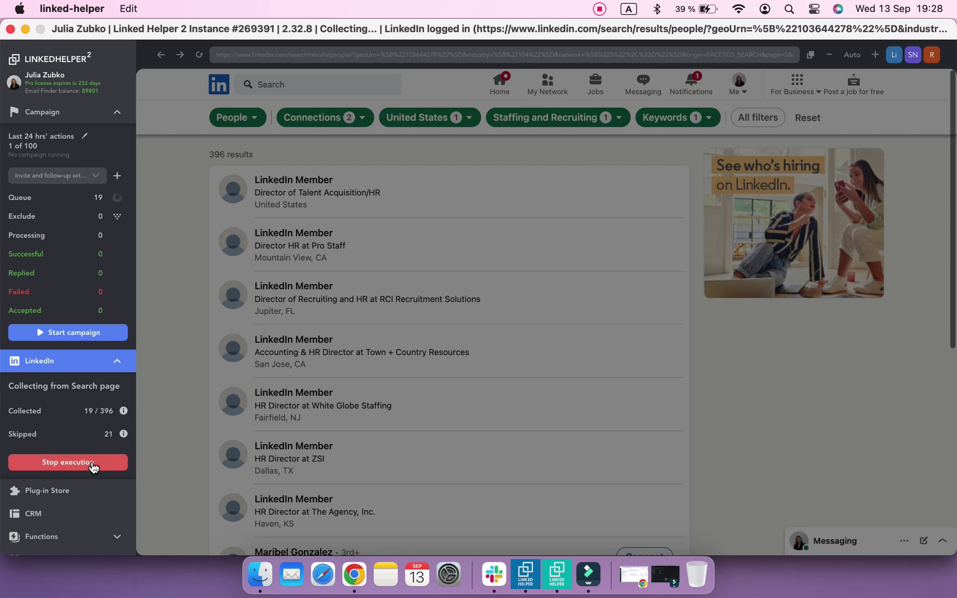
left_click(91, 465)
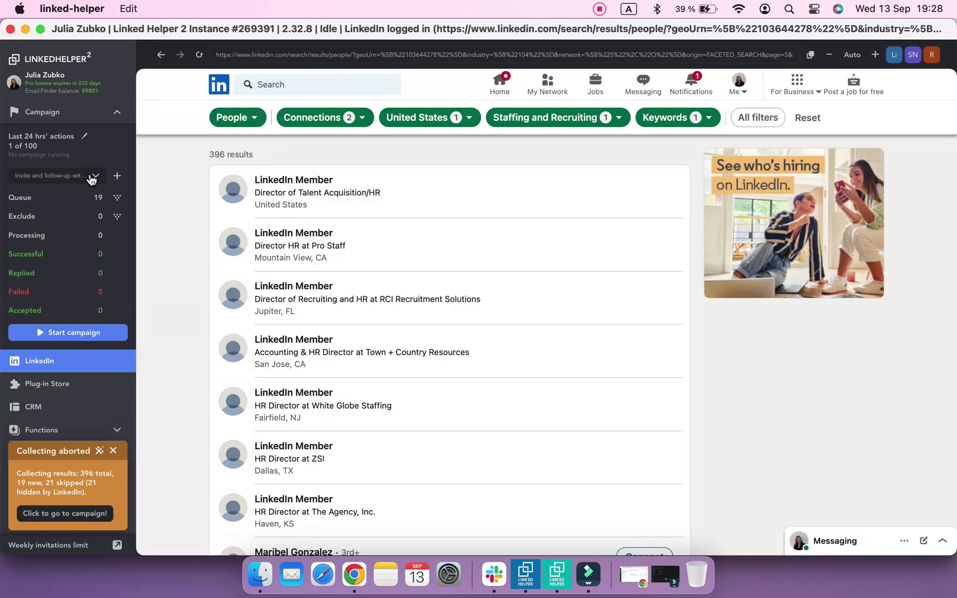
left_click(59, 111)
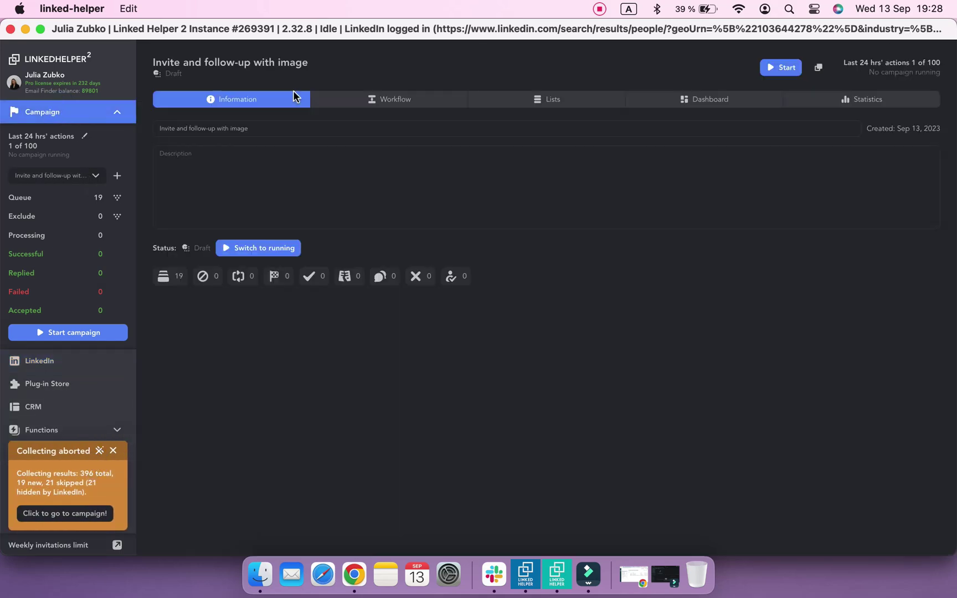
- Review the workflow's filter, follow-up message and reply-check actions, ending on Message to 1st connections
left_click(431, 105)
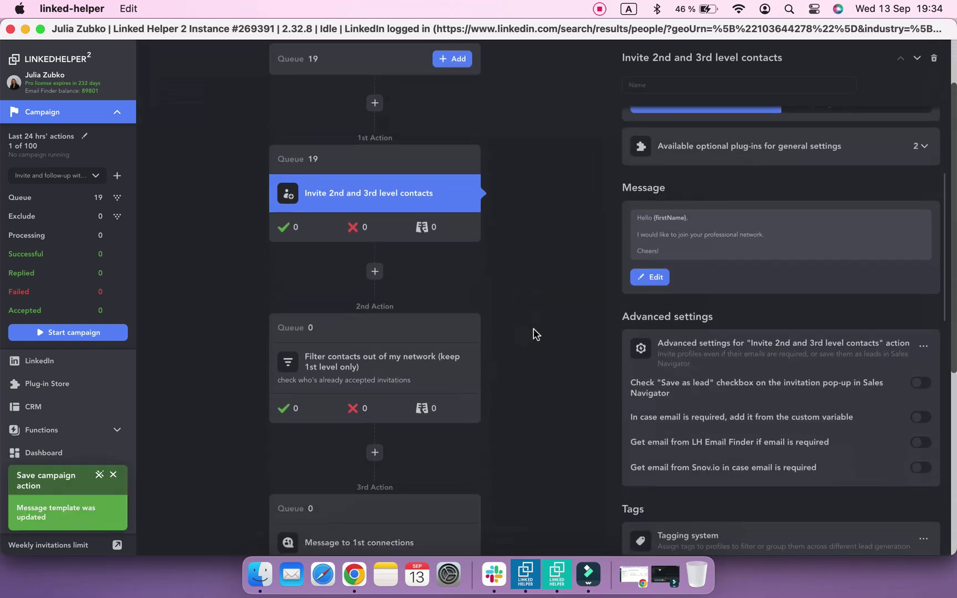
scroll(439, 367, "down", 2)
left_click(437, 367)
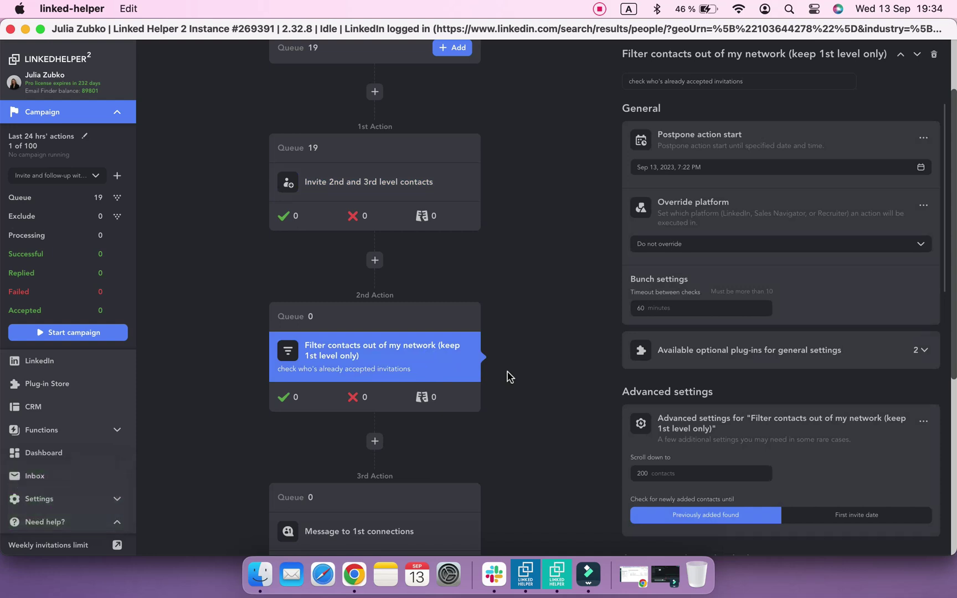
scroll(507, 376, "down", 2)
scroll(507, 377, "down", 3)
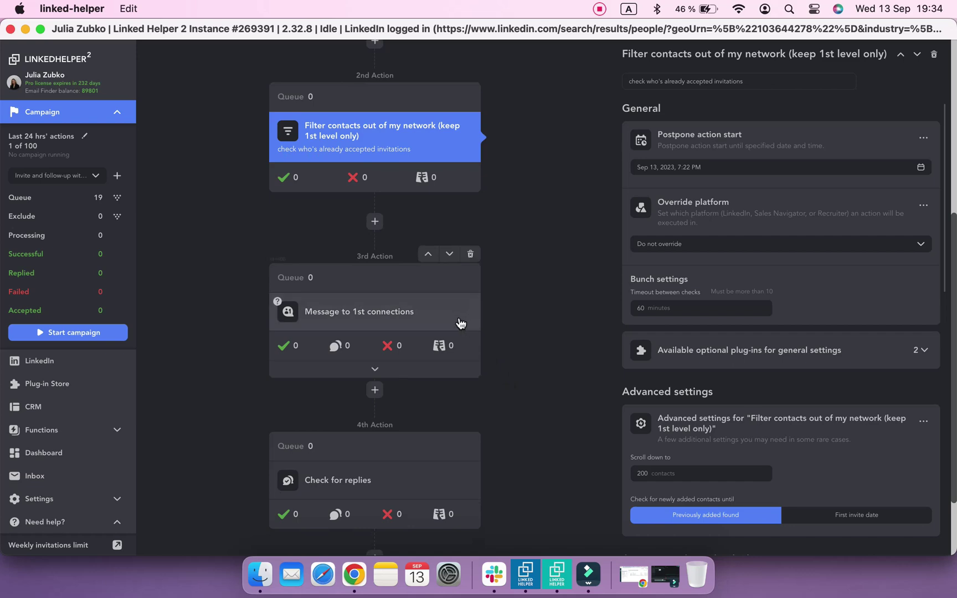
left_click(459, 321)
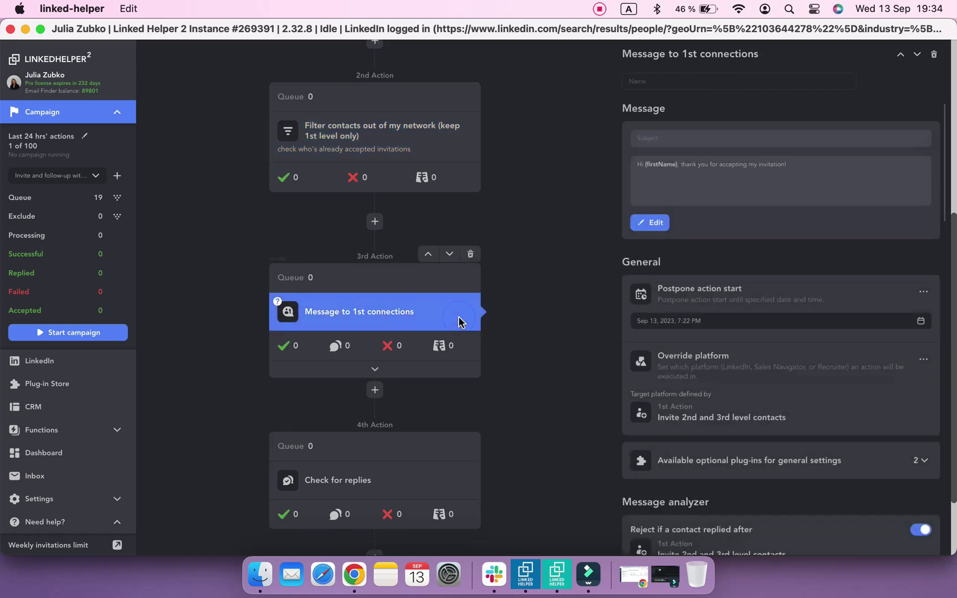
left_click(413, 488)
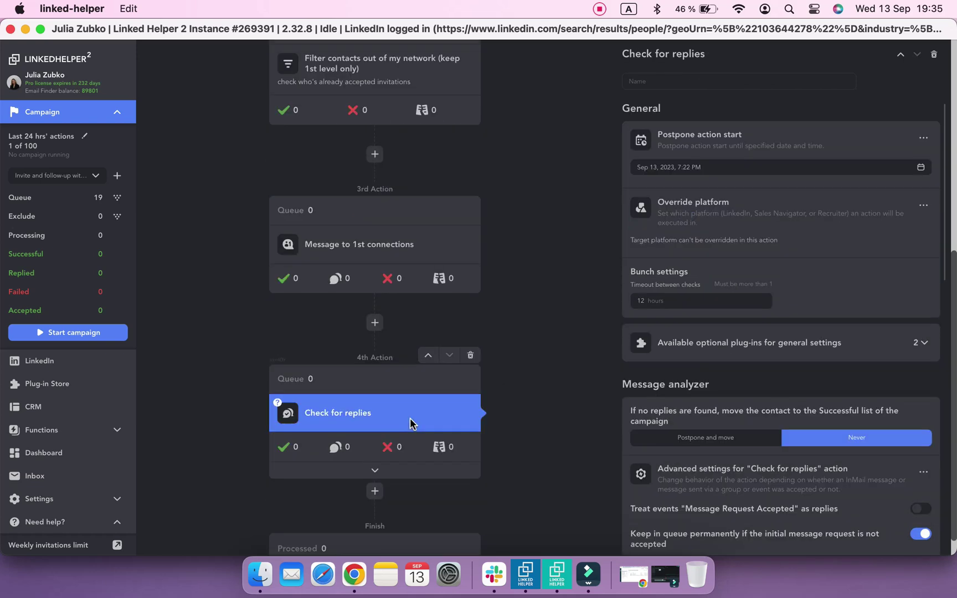
left_click(423, 254)
- Set the follow-up message's attached image source to Hyperise and check the optional plug-ins
left_click(645, 222)
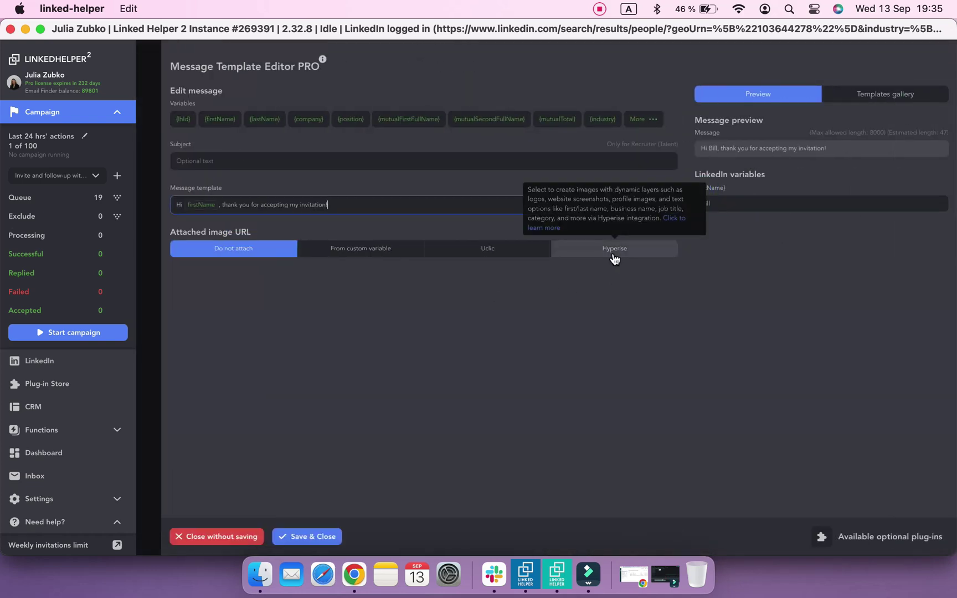
left_click(613, 254)
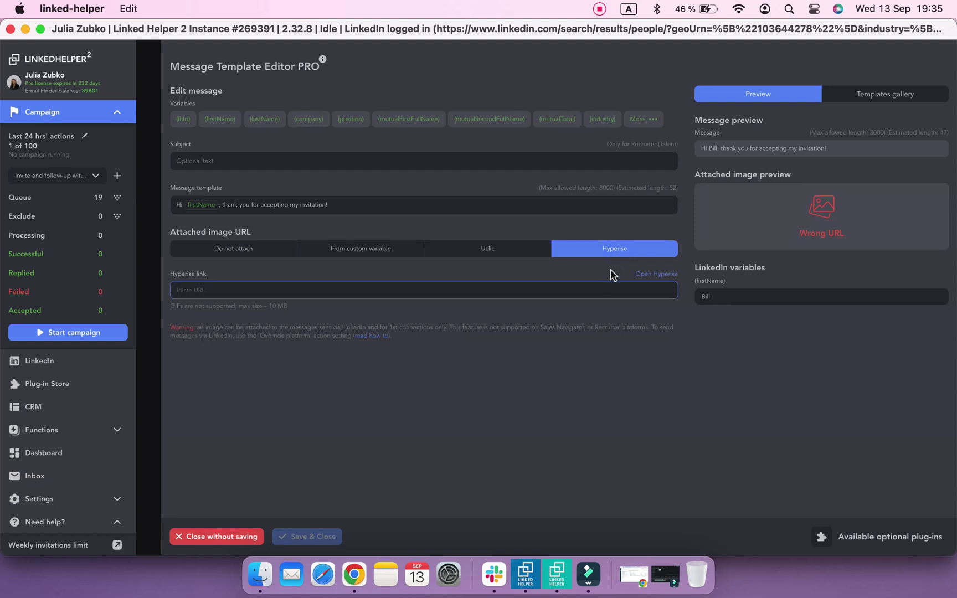
left_click(825, 547)
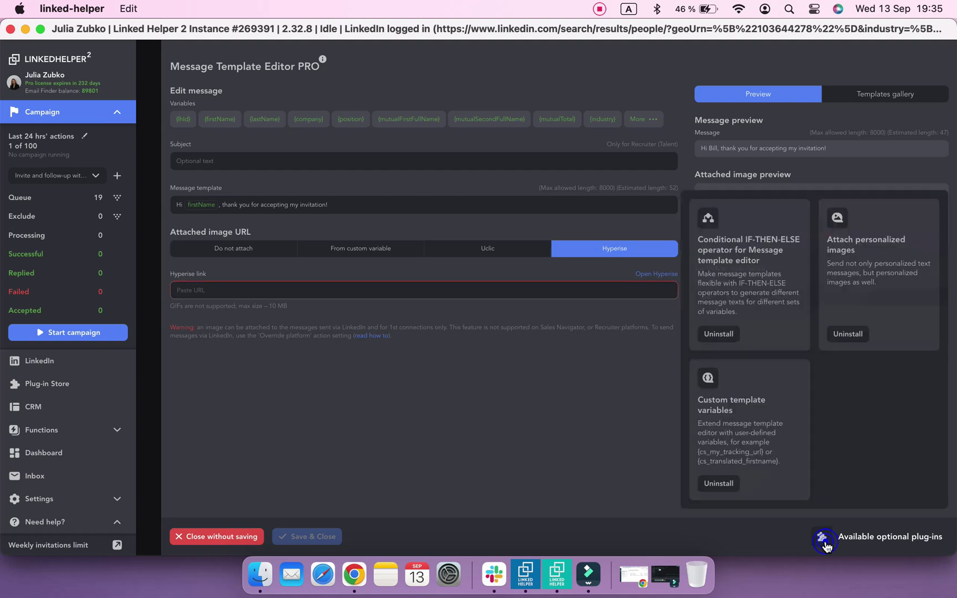
left_click(873, 345)
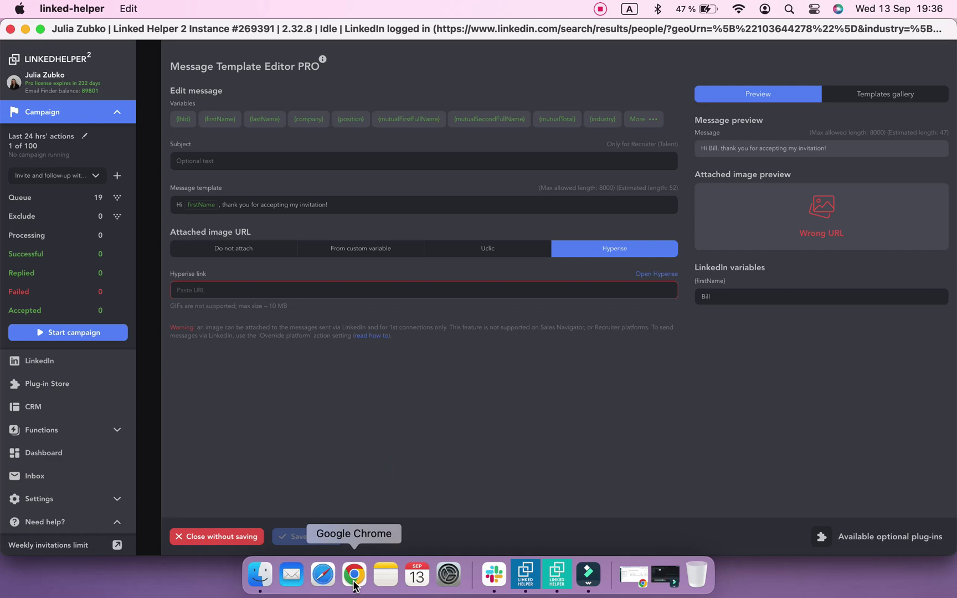
- In Chrome, search Google for hyperise.com and open the Hyperise website
left_click(354, 576)
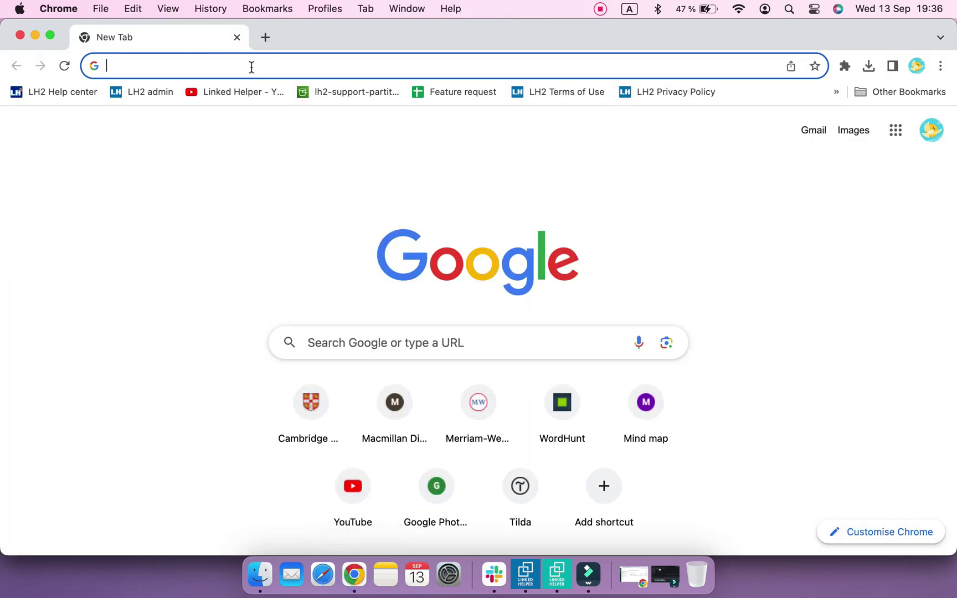
type("hyper")
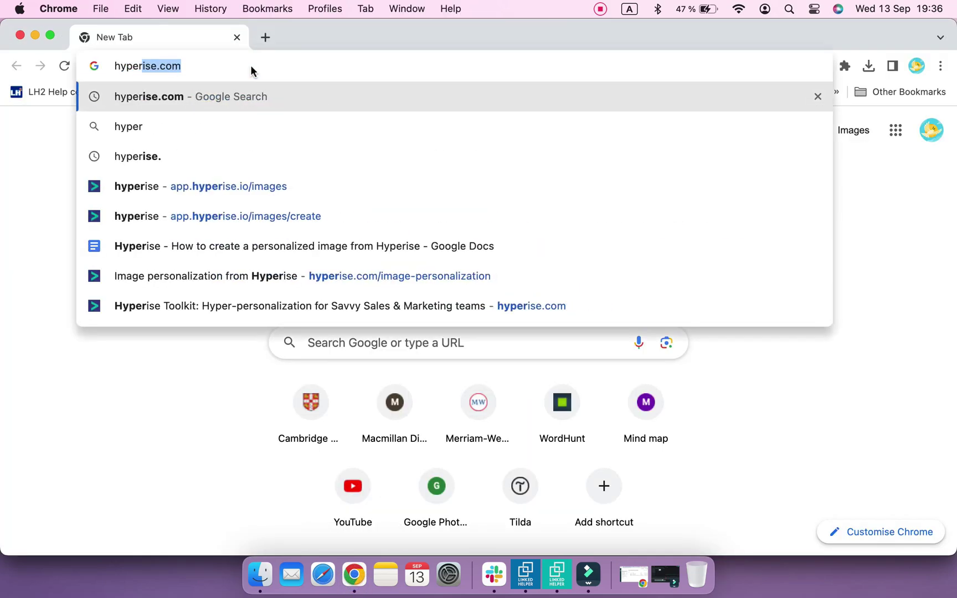
type("i")
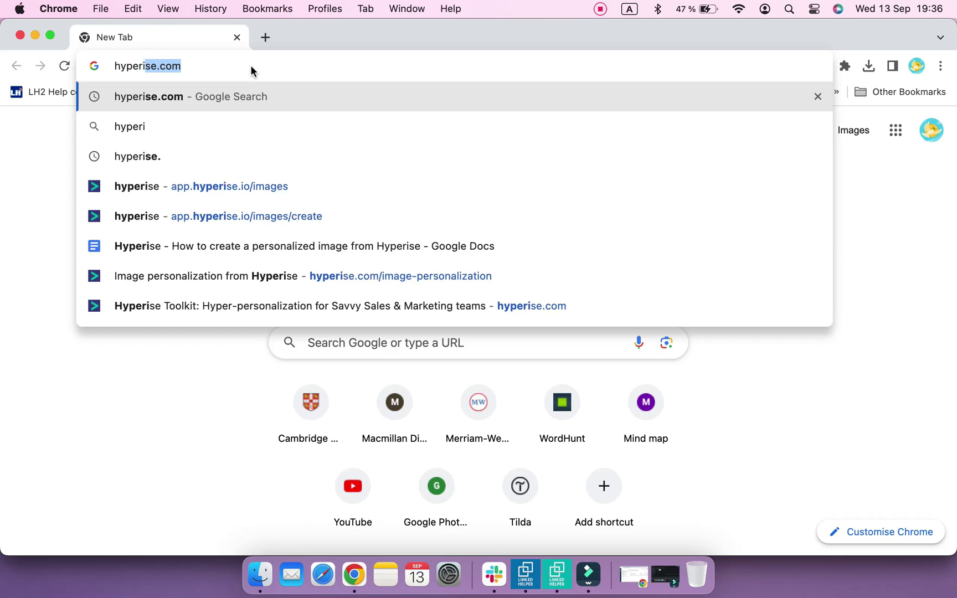
type("se")
left_click(237, 98)
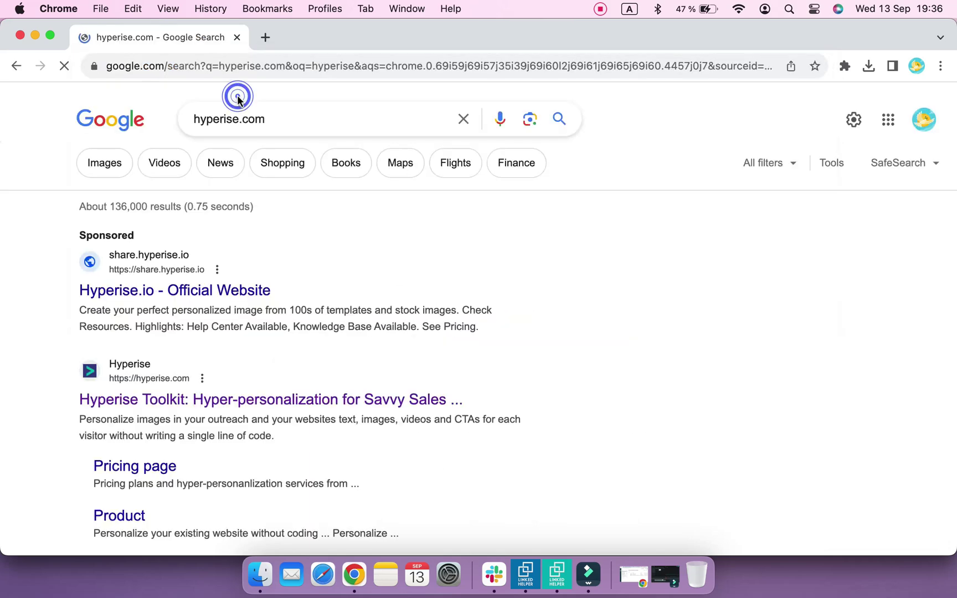
scroll(224, 339, "down", 2)
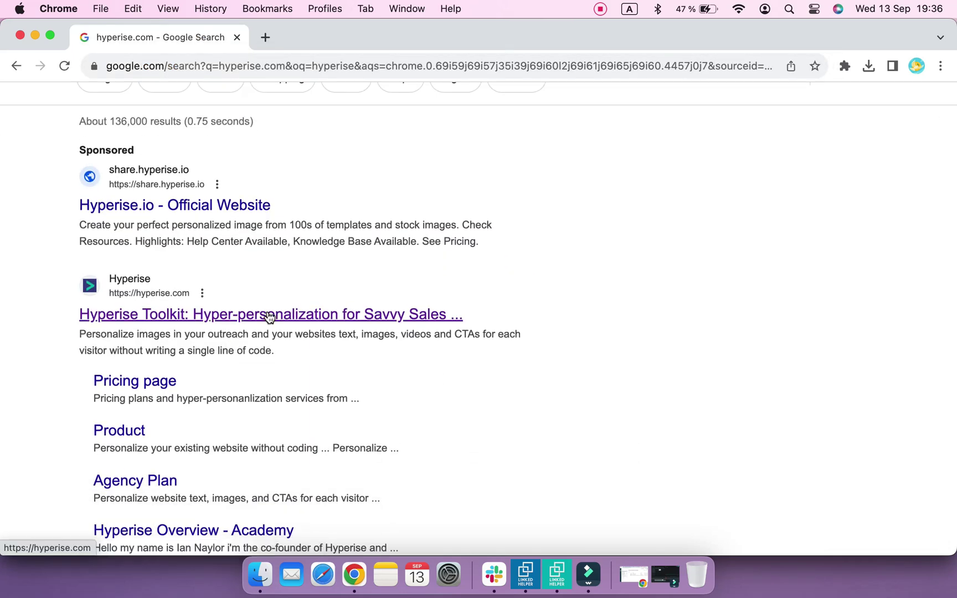
left_click(269, 313)
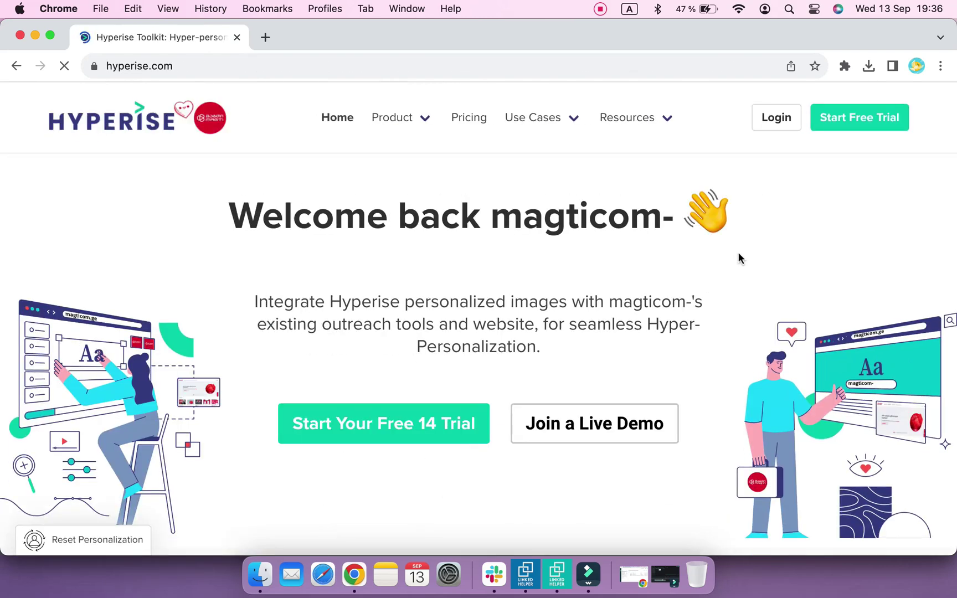
- Log in to Hyperise and start a new personalized image with the Visualize your CTA purpose
left_click(767, 121)
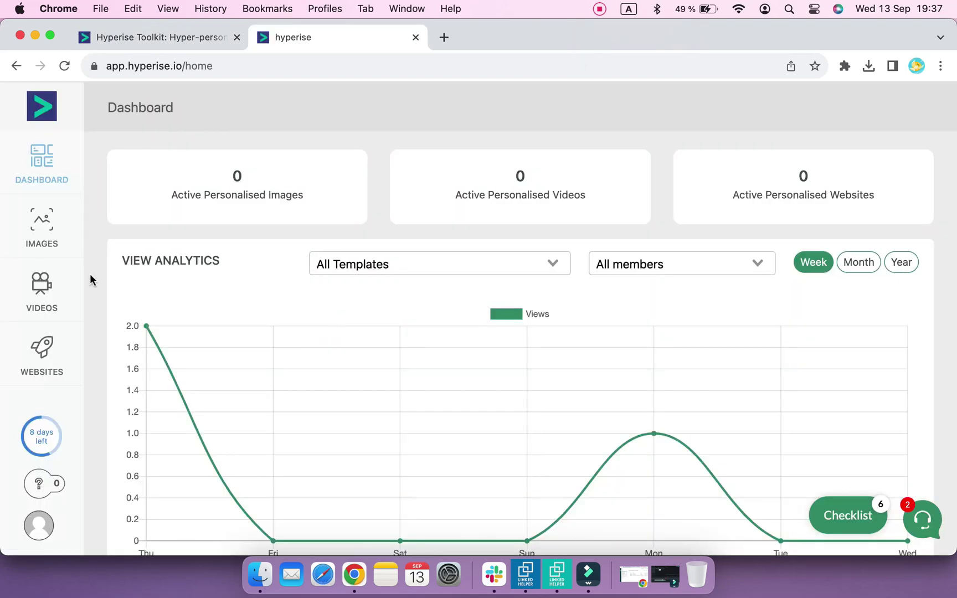
left_click(47, 230)
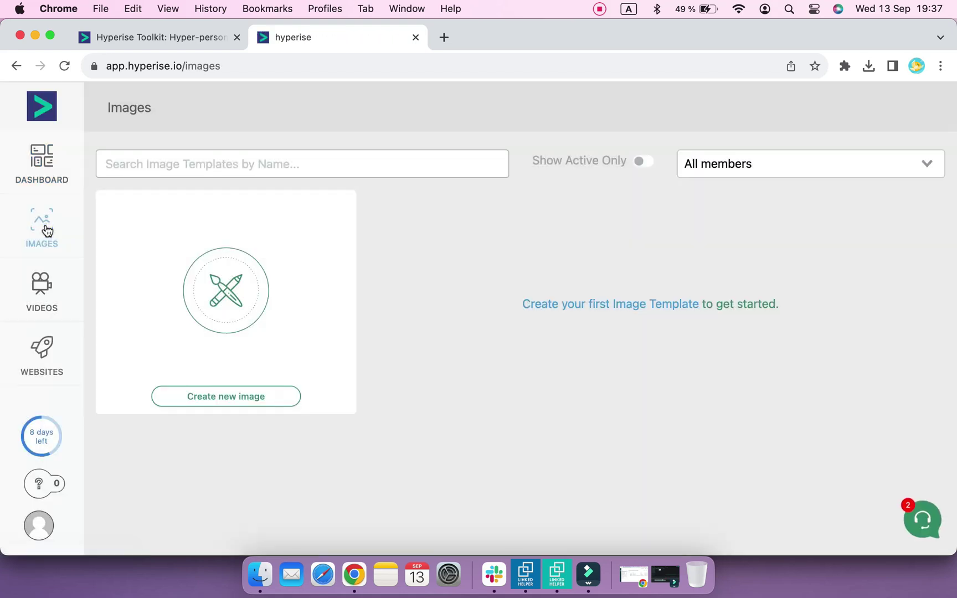
left_click(218, 402)
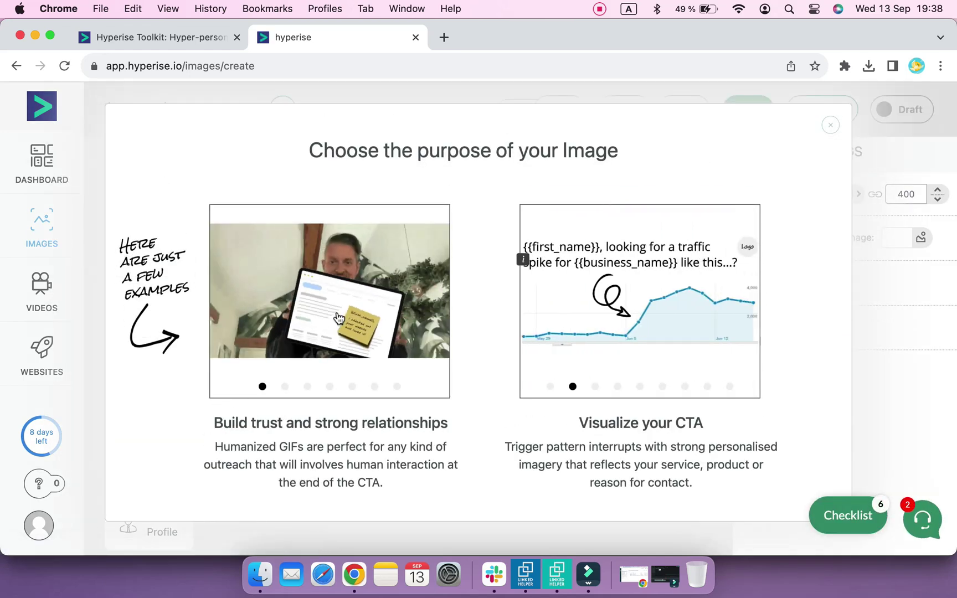
left_click(635, 332)
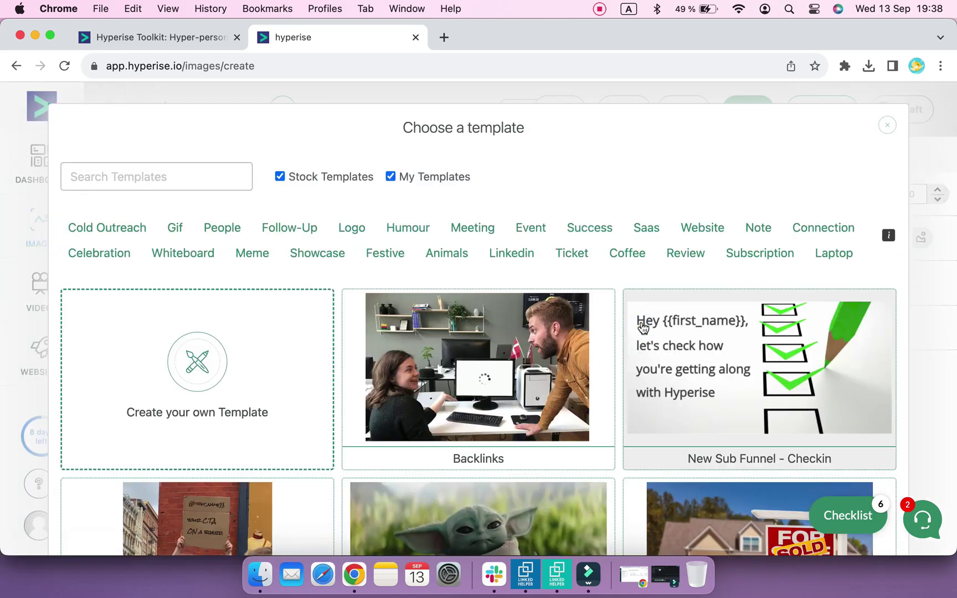
scroll(642, 328, "down", 3)
scroll(642, 327, "down", 1)
scroll(642, 328, "down", 3)
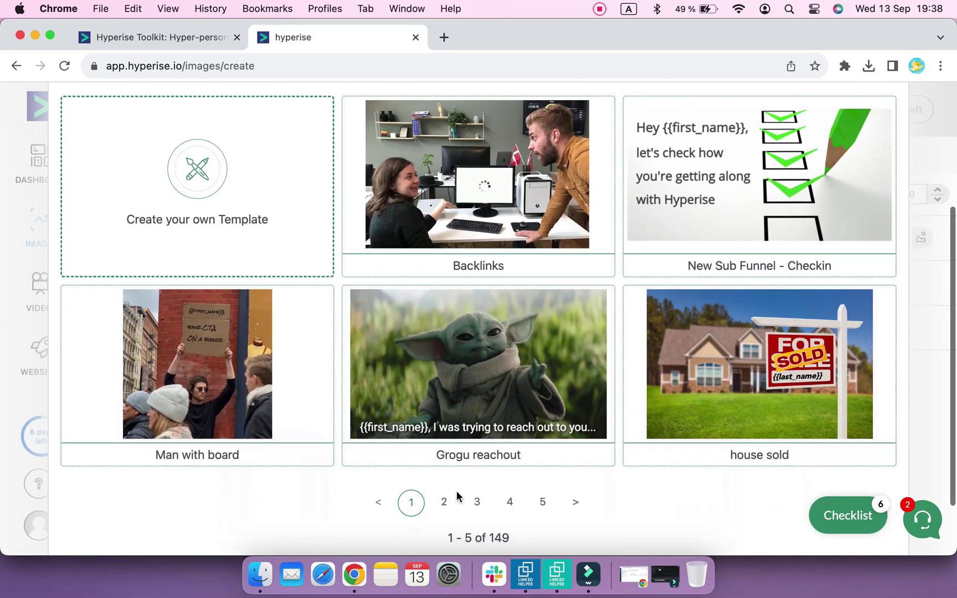
- Browse pages two to four of the stock template gallery
left_click(446, 503)
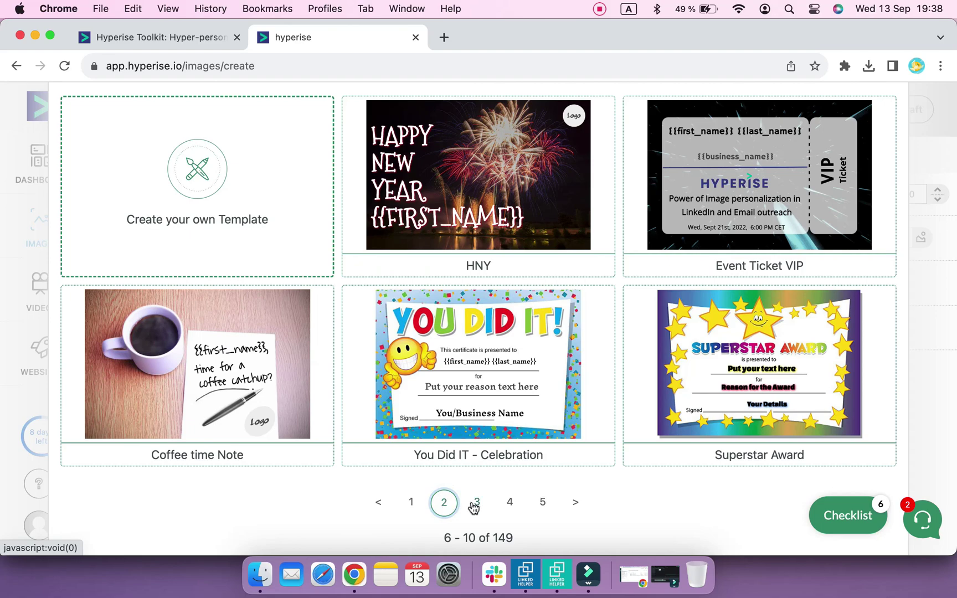
left_click(476, 503)
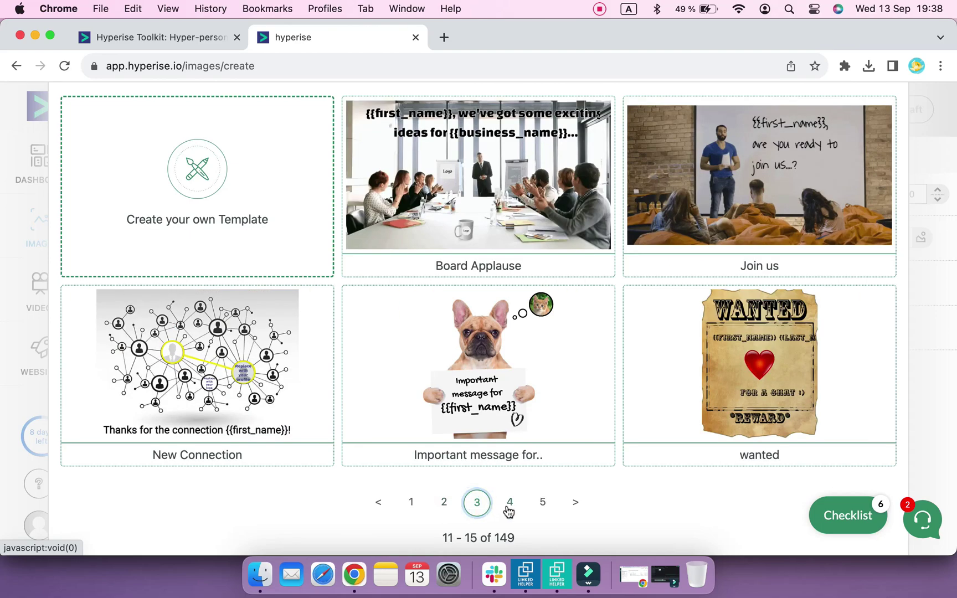
left_click(509, 502)
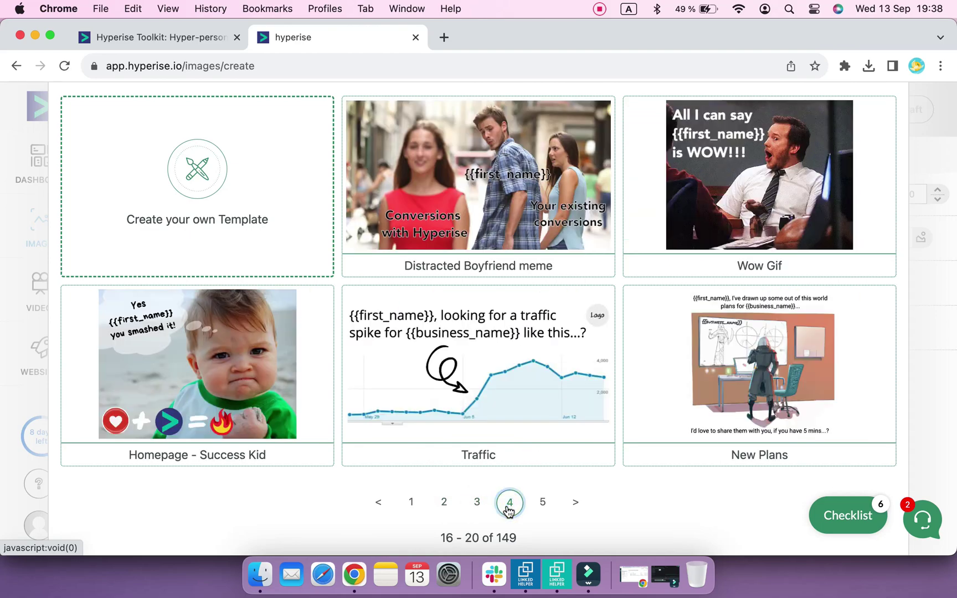
scroll(507, 511, "up", 3)
scroll(508, 511, "up", 3)
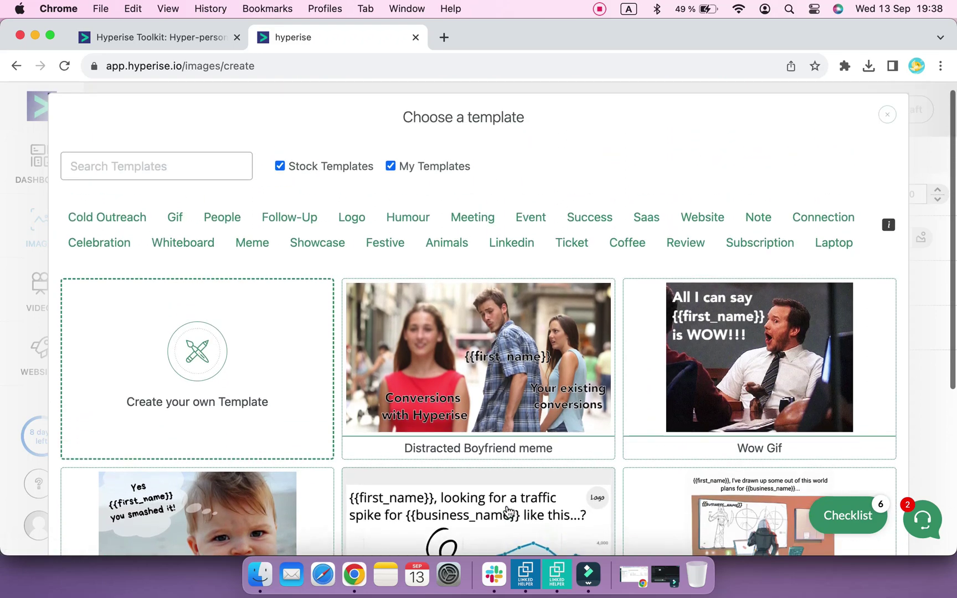
- Start a custom template and upload photo.png to the background image library
left_click(197, 362)
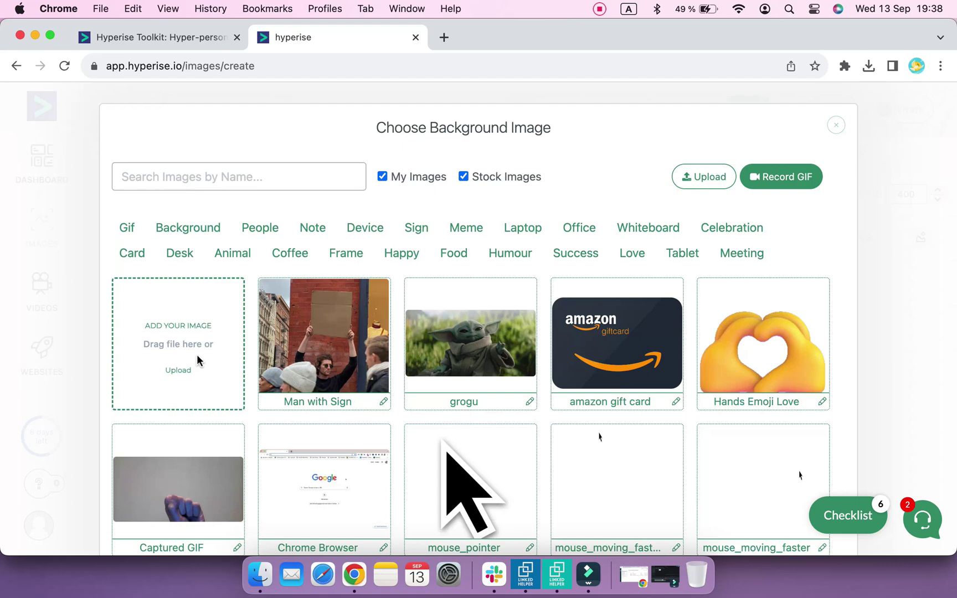
mouse_move(405, 424)
scroll(404, 417, "down", 5)
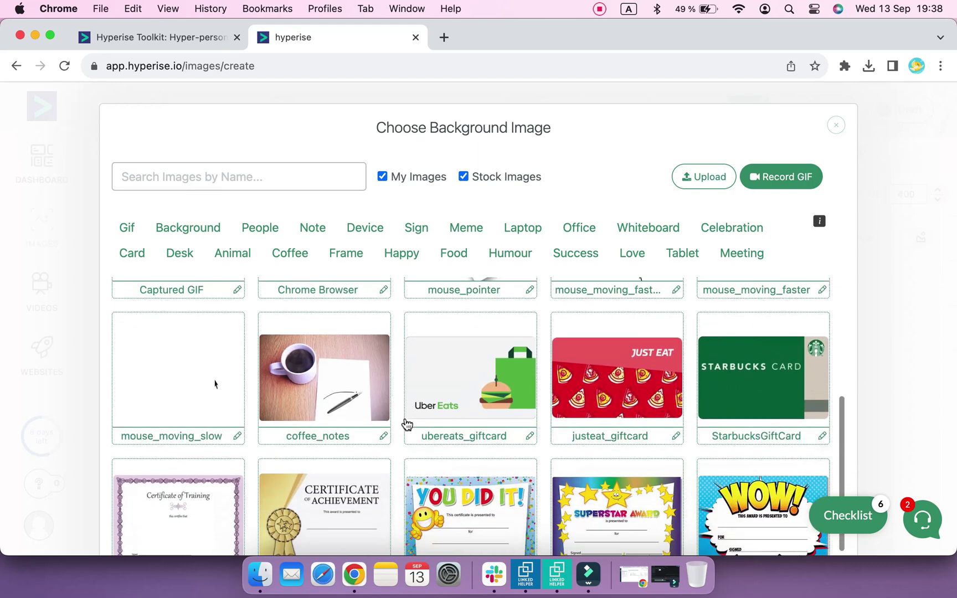
scroll(406, 424, "down", 2)
scroll(406, 424, "down", 2)
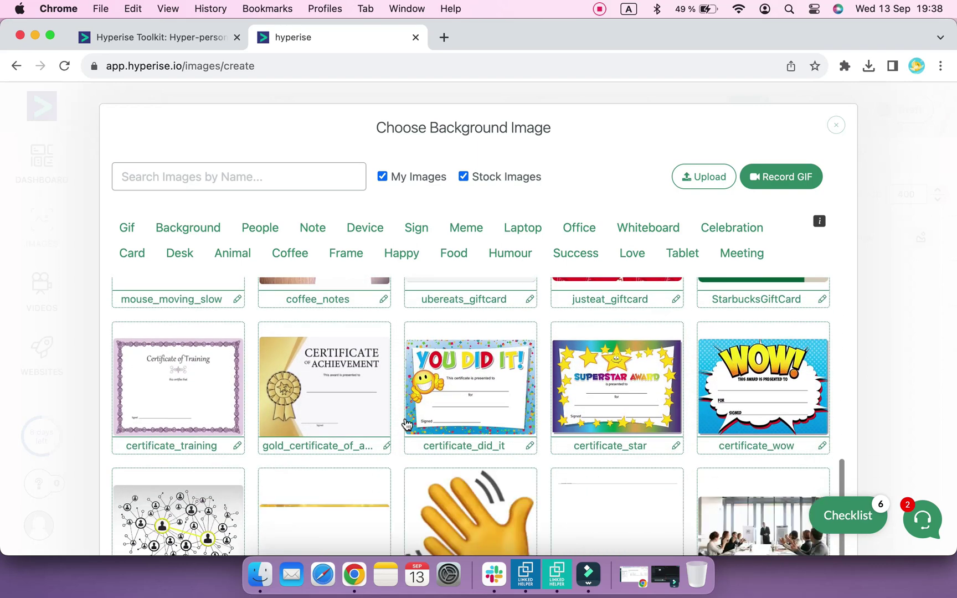
scroll(405, 424, "down", 5)
scroll(406, 425, "down", 3)
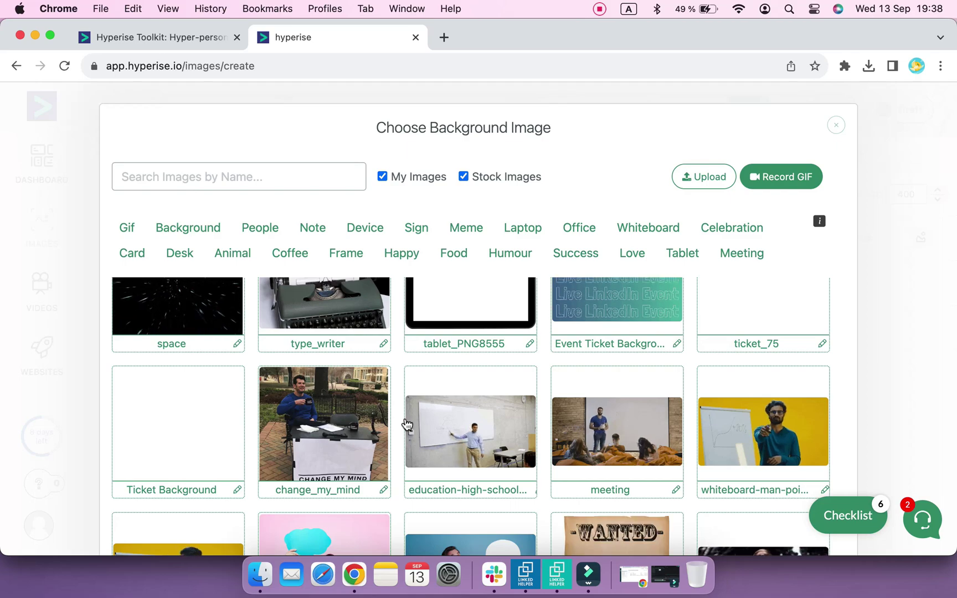
scroll(407, 424, "down", 5)
scroll(406, 424, "down", 5)
scroll(406, 424, "up", 4)
scroll(406, 424, "up", 6)
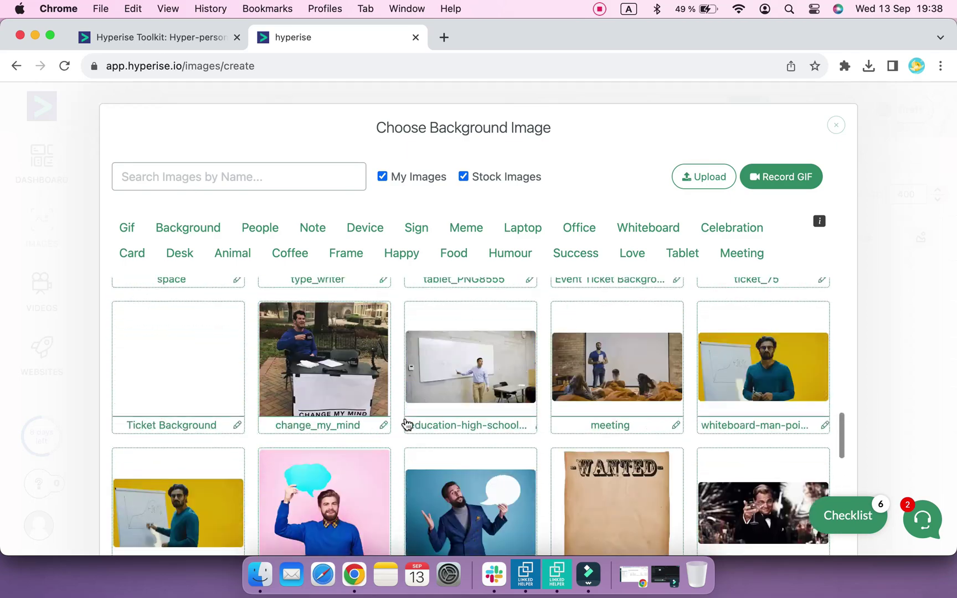
scroll(405, 424, "up", 5)
scroll(405, 424, "up", 1)
scroll(405, 424, "up", 3)
scroll(404, 425, "up", 2)
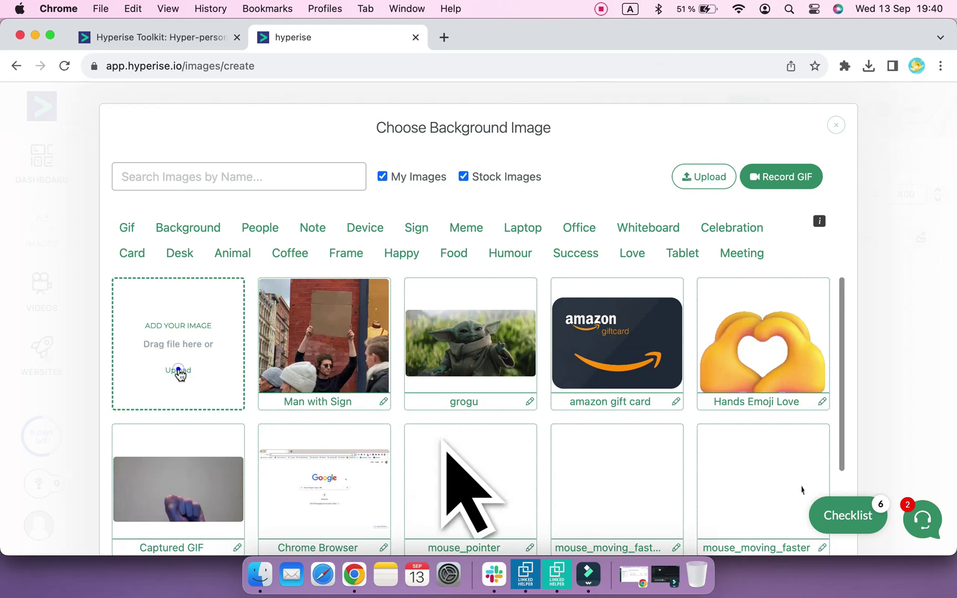
left_click(180, 371)
left_click(361, 197)
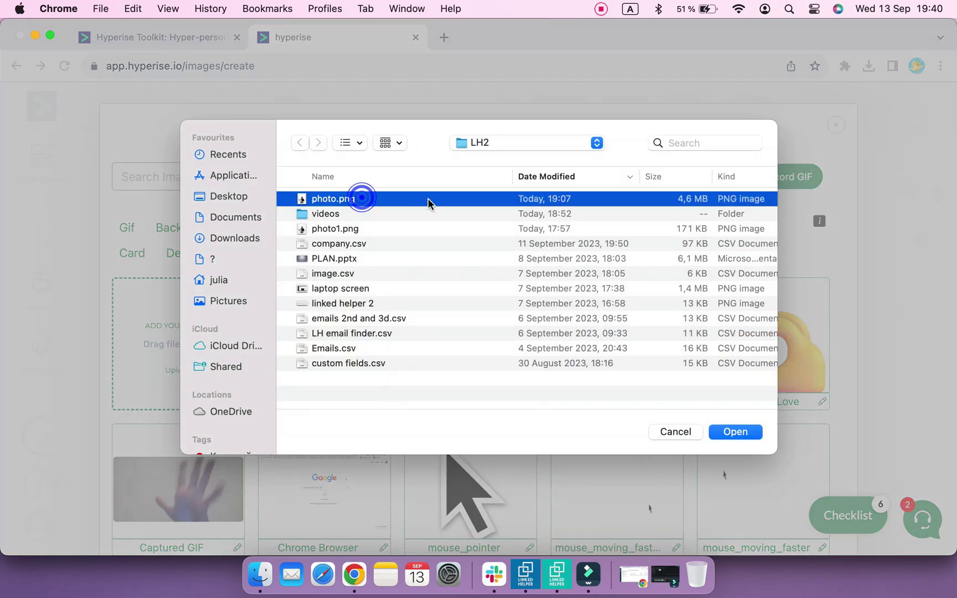
left_click(725, 431)
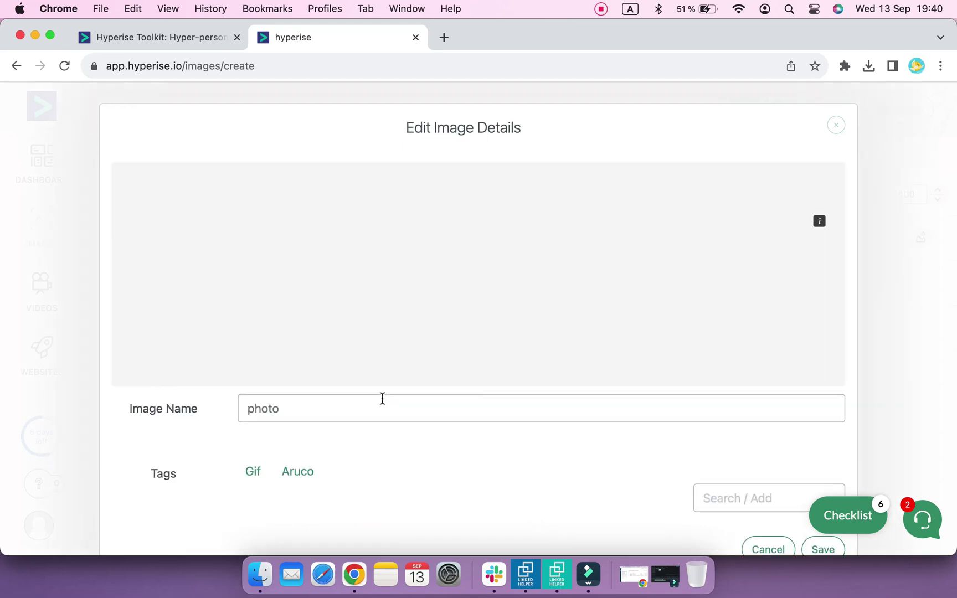
scroll(478, 469, "down", 2)
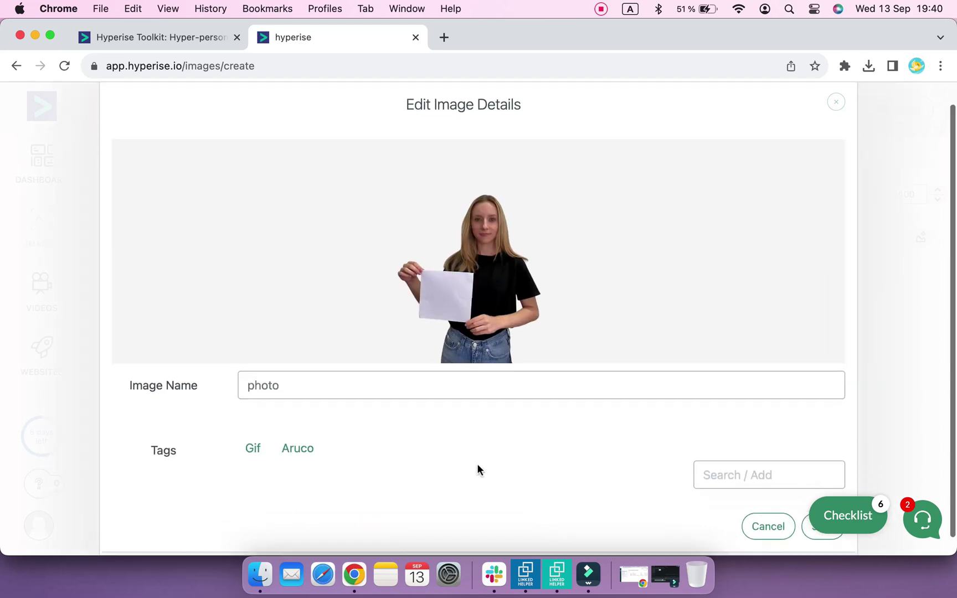
scroll(701, 512, "up", 3)
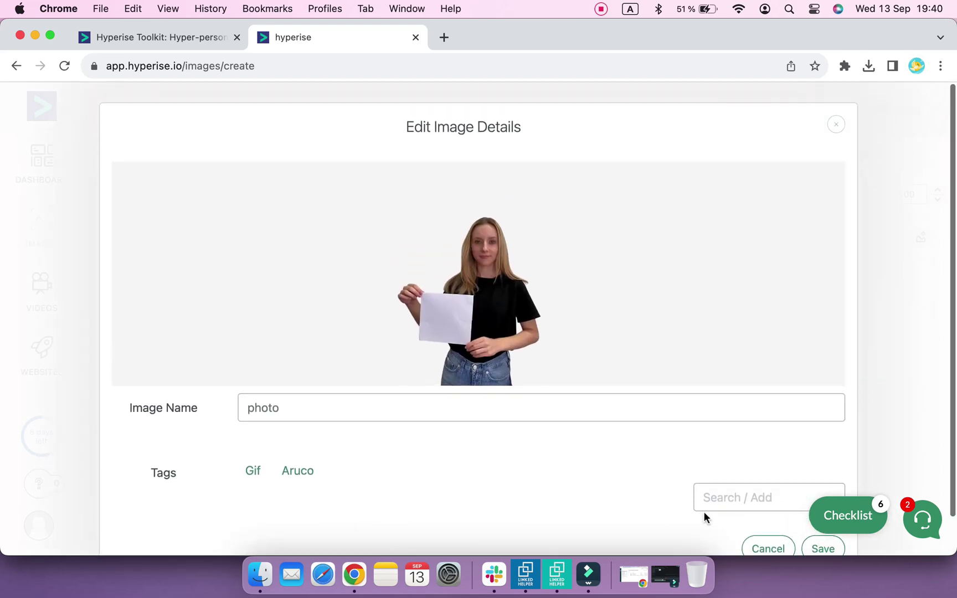
left_click(811, 553)
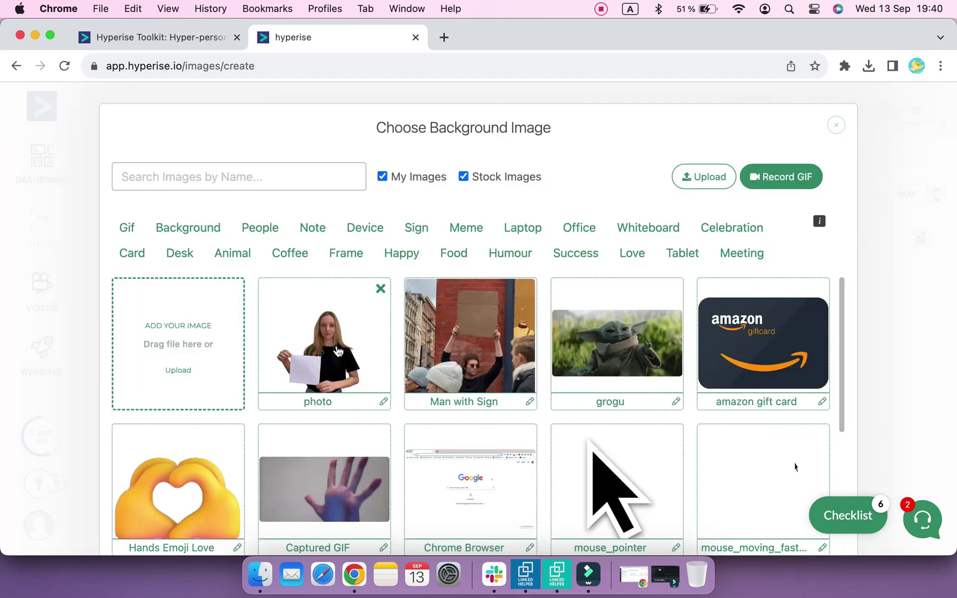
- Use the uploaded photo as background, keeping the canvas at the photo's 600×800 size
left_click(326, 364)
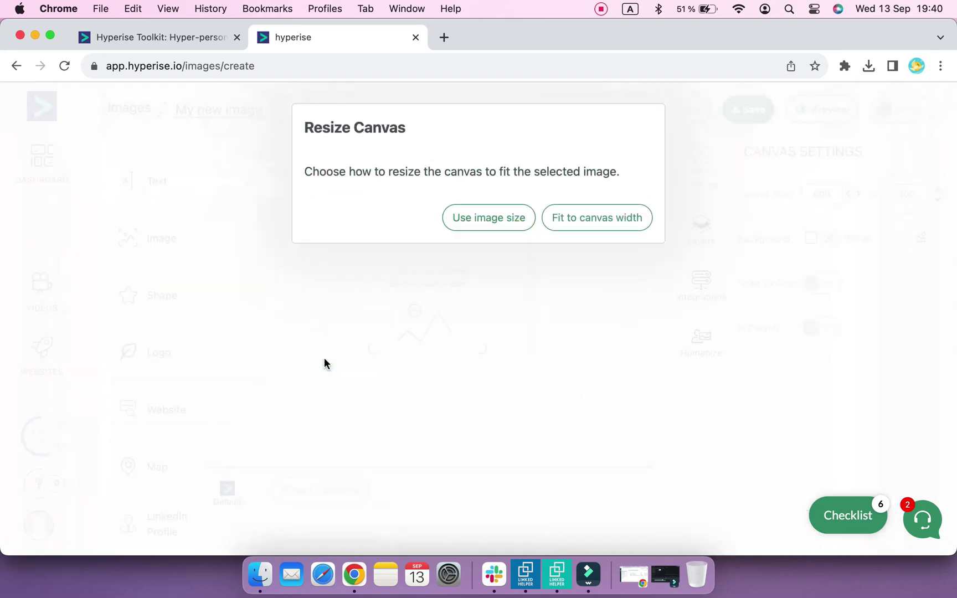
left_click(597, 219)
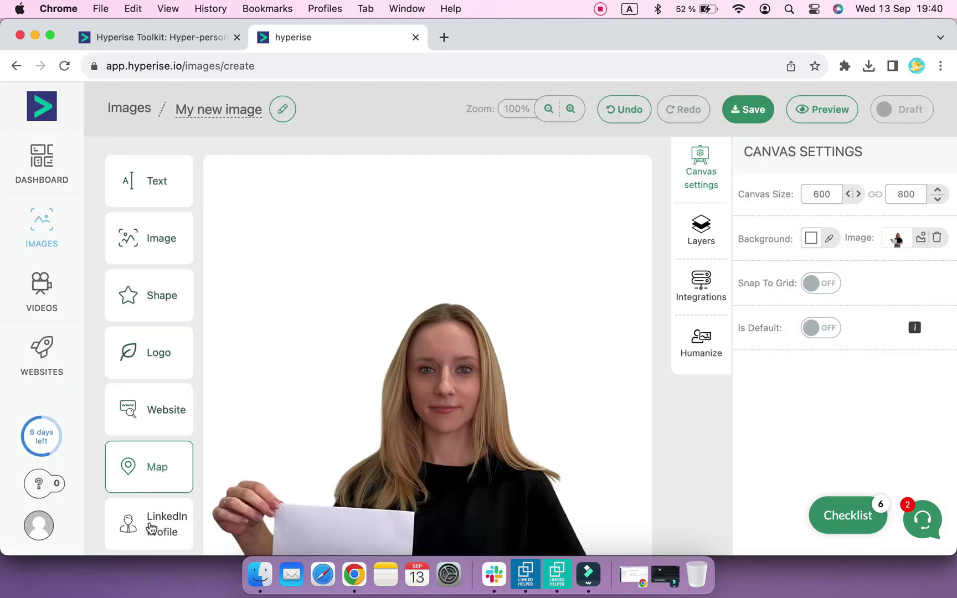
scroll(151, 533, "down", 2)
scroll(150, 534, "down", 1)
scroll(150, 533, "down", 1)
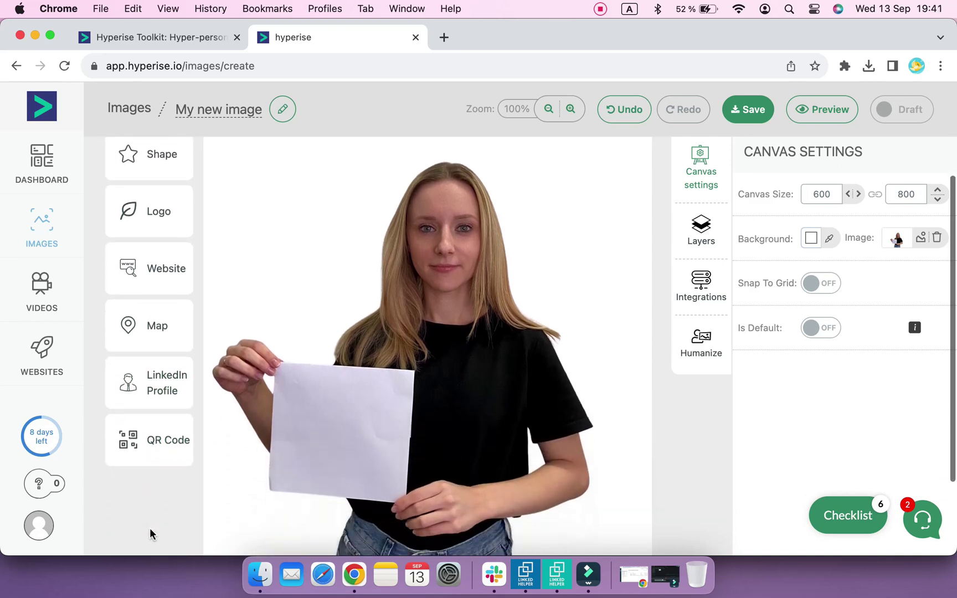
- Set the canvas background colour to grey at 0.5 alpha
left_click(830, 238)
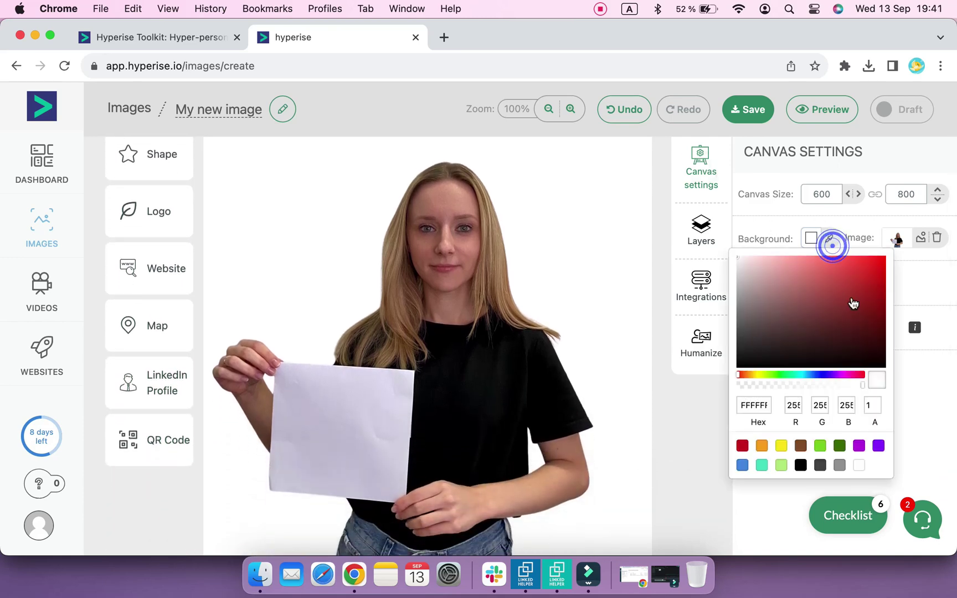
left_click(840, 466)
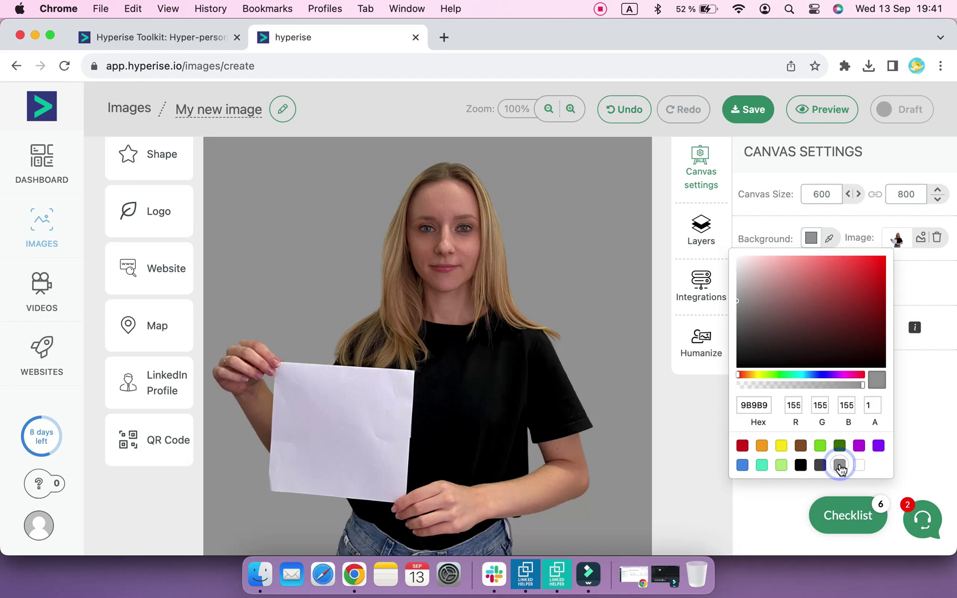
left_click_drag(863, 392, 804, 390)
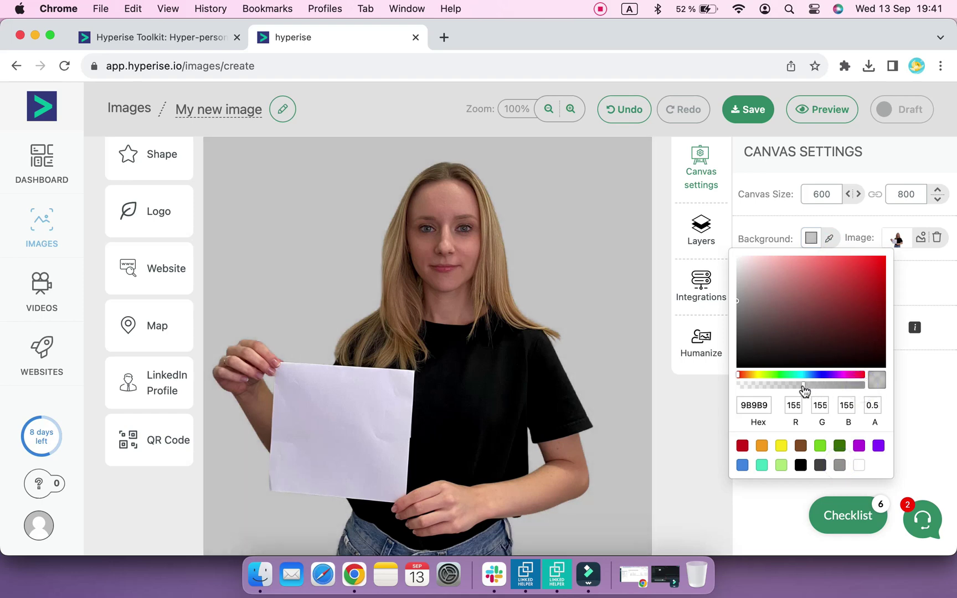
left_click(830, 241)
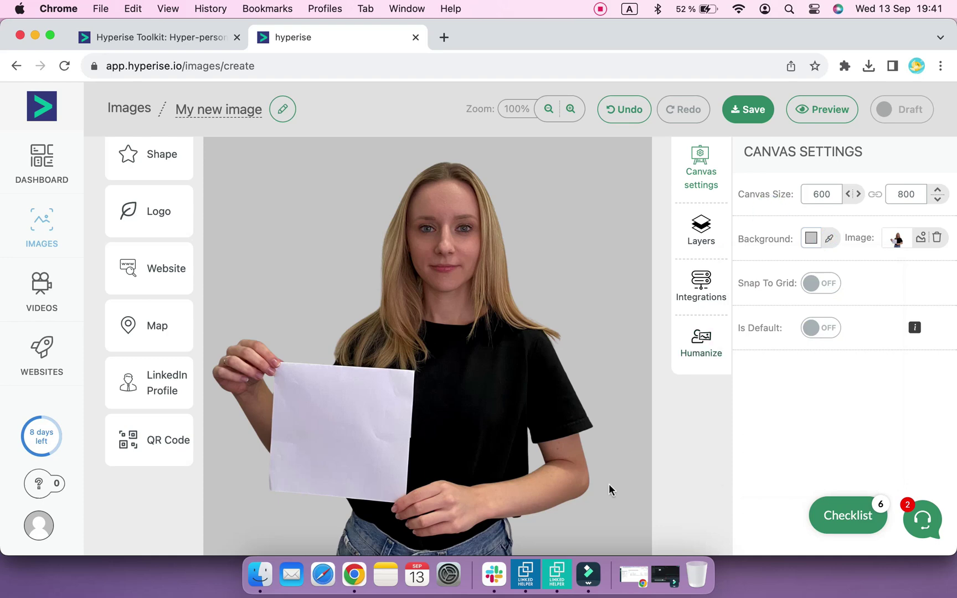
scroll(357, 436, "down", 1)
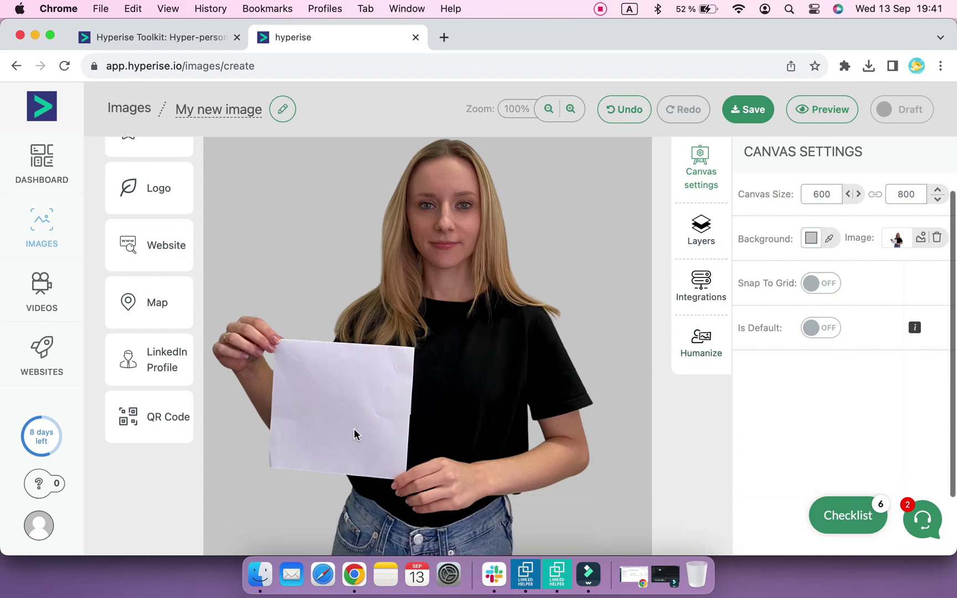
- Add a LinkedIn Profile placeholder, enlarge, tilt and position it to cover the blank sheet
left_click(165, 378)
scroll(380, 172, "up", 1)
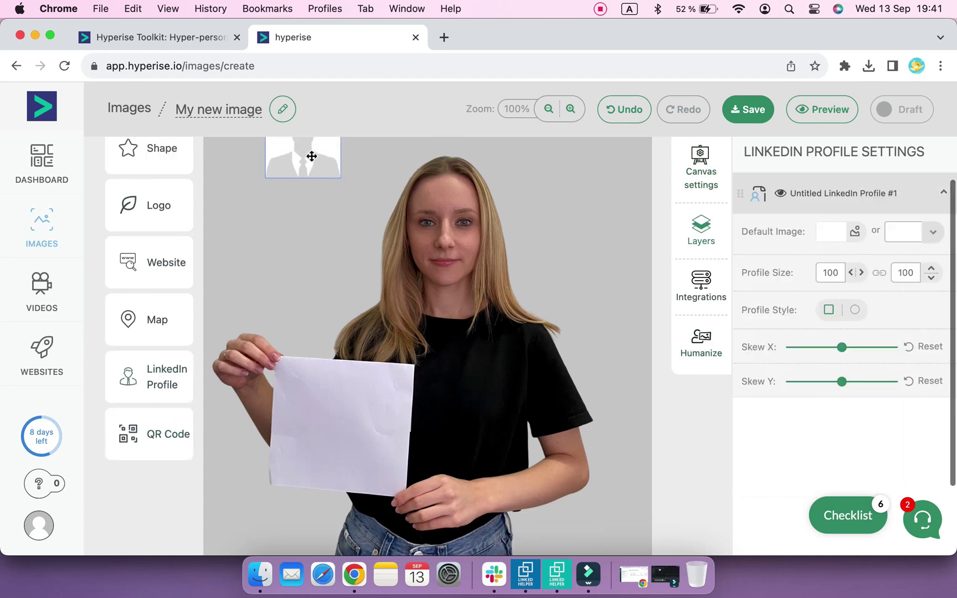
left_click_drag(310, 154, 321, 432)
scroll(349, 411, "down", 2)
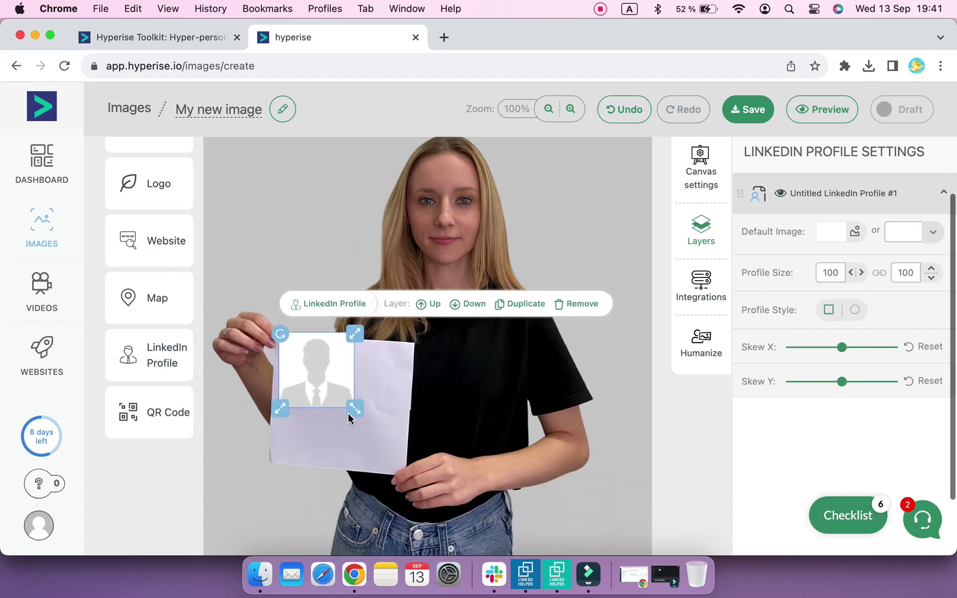
left_click_drag(276, 338, 280, 334)
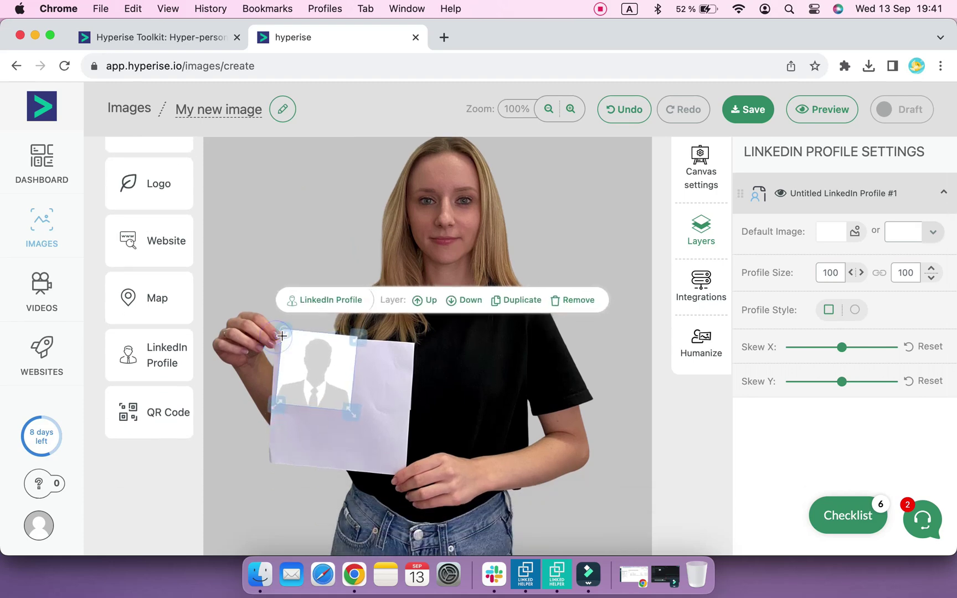
left_click_drag(353, 412, 408, 470)
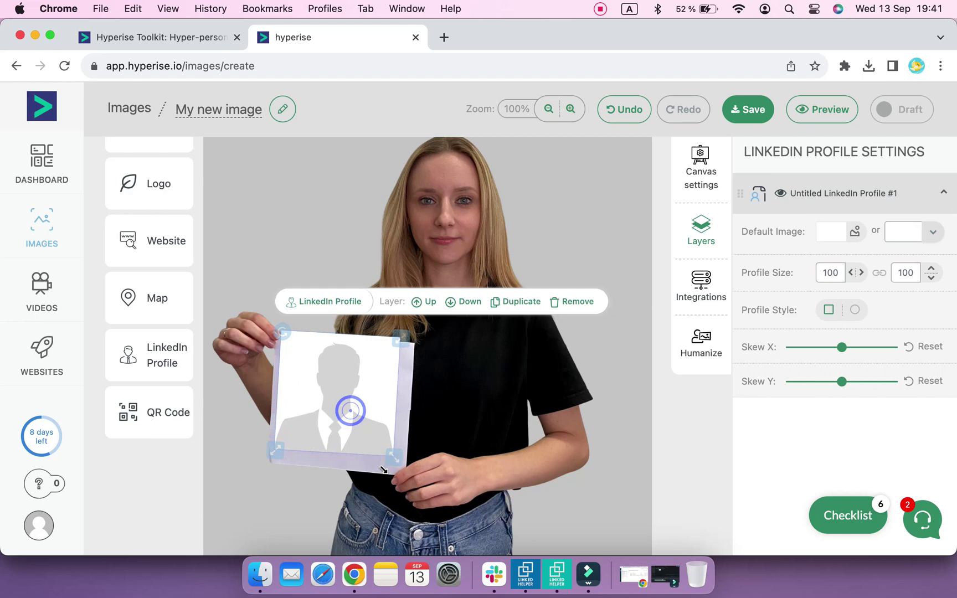
left_click_drag(281, 334, 278, 332)
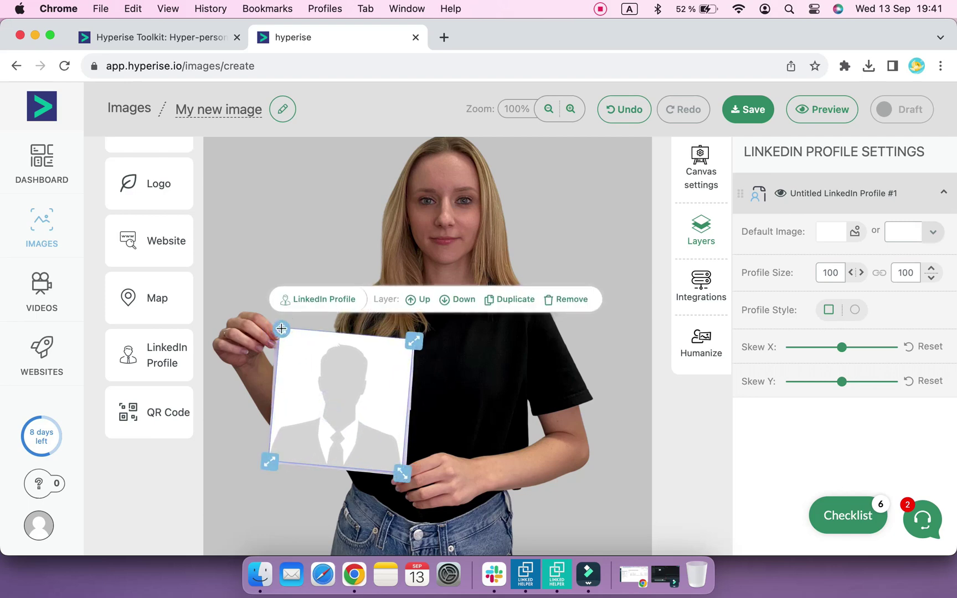
left_click_drag(324, 395, 325, 398)
left_click(583, 453)
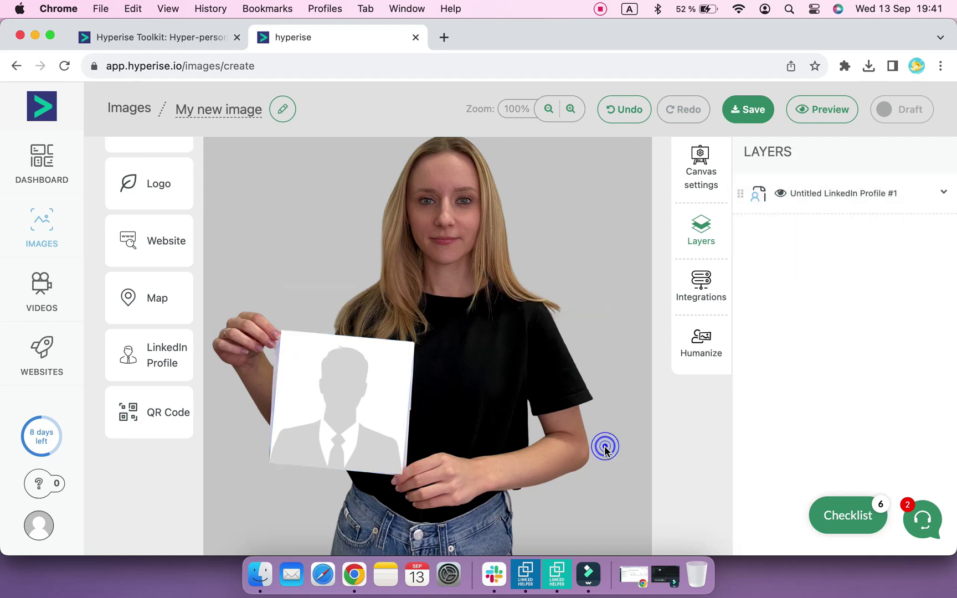
scroll(591, 454, "up", 5)
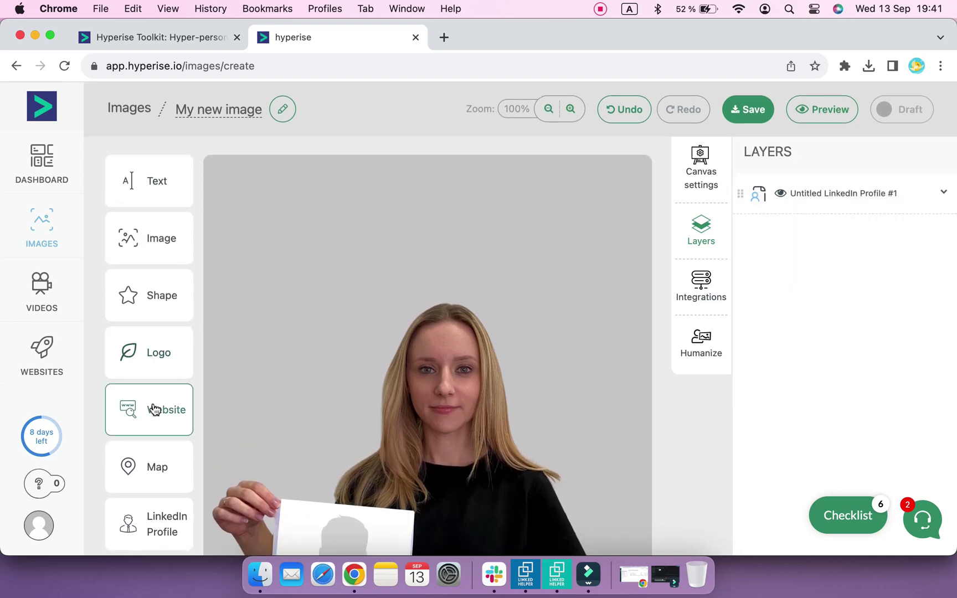
- Add the first Other Shapes speech bubble above her head, enlarged, tilted slightly counter-clockwise and widened
left_click(144, 309)
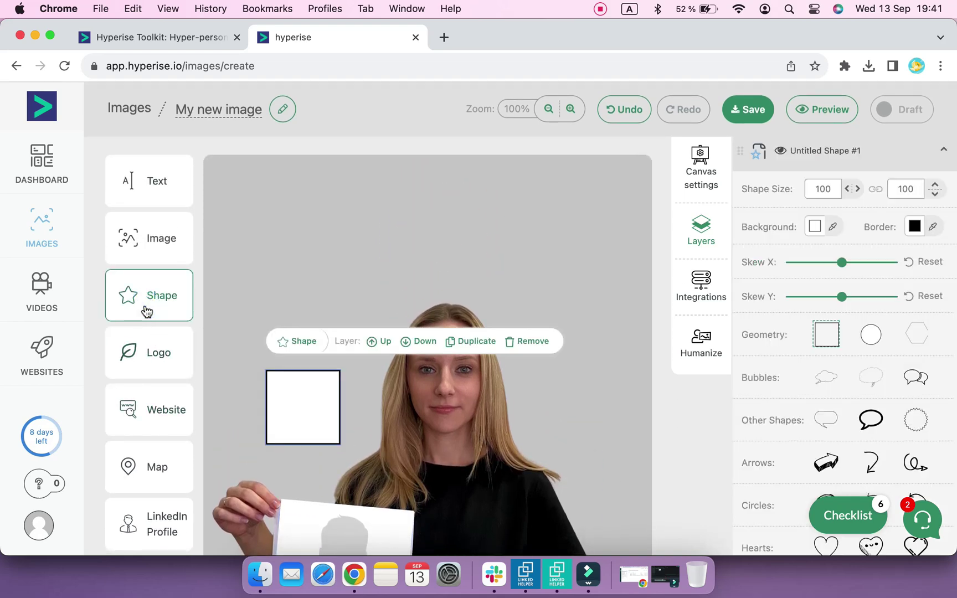
scroll(877, 348, "down", 4)
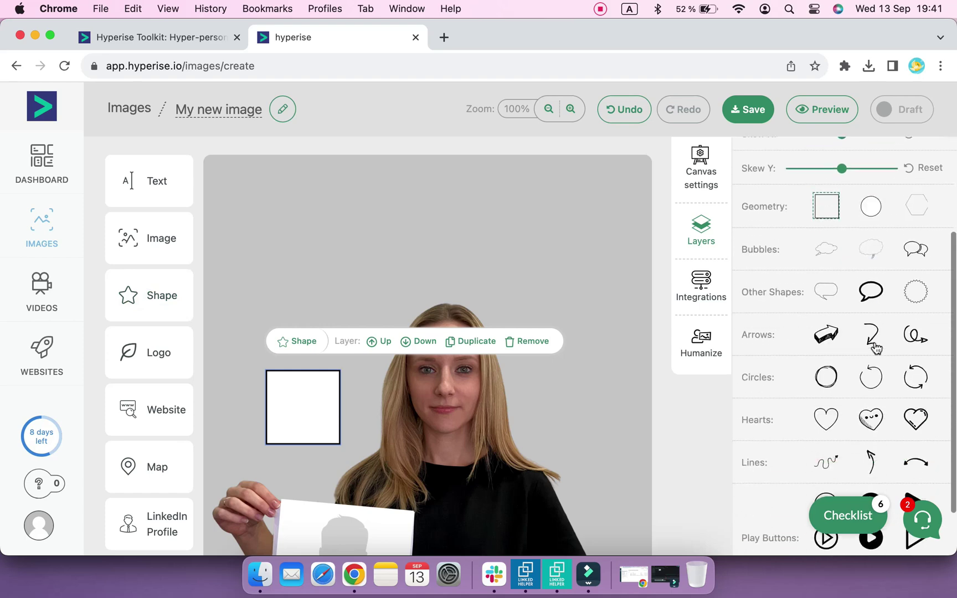
scroll(877, 348, "down", 2)
scroll(875, 349, "down", 3)
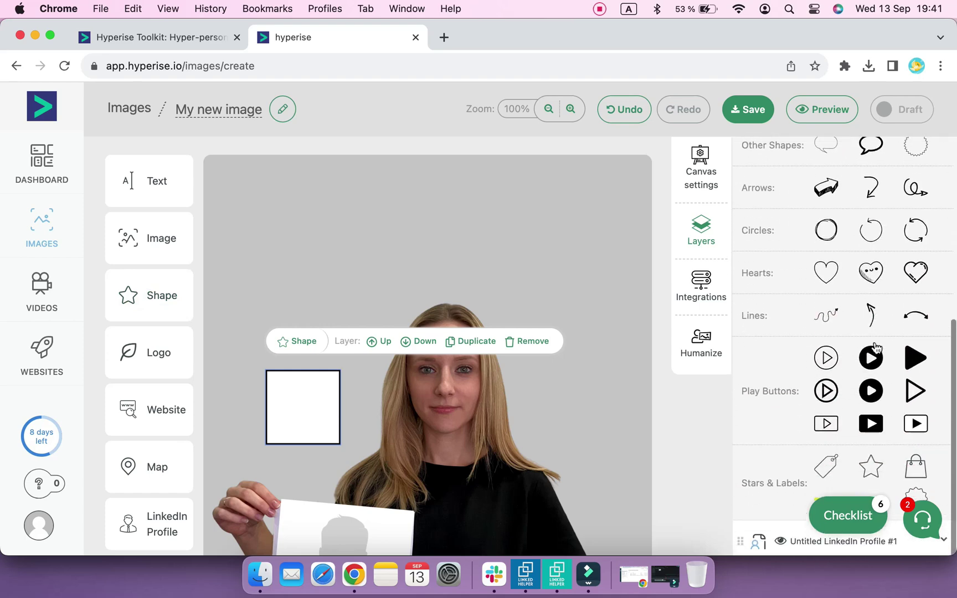
scroll(875, 349, "up", 5)
scroll(877, 348, "up", 3)
left_click(827, 384)
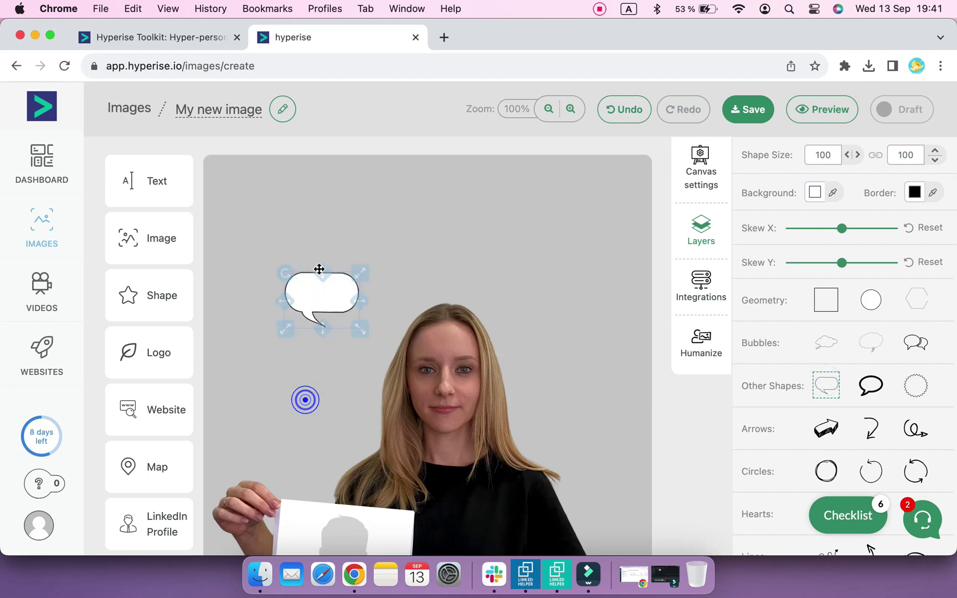
mouse_move(306, 401)
left_mouse_down()
mouse_move(302, 216)
mouse_move(459, 331)
left_mouse_up()
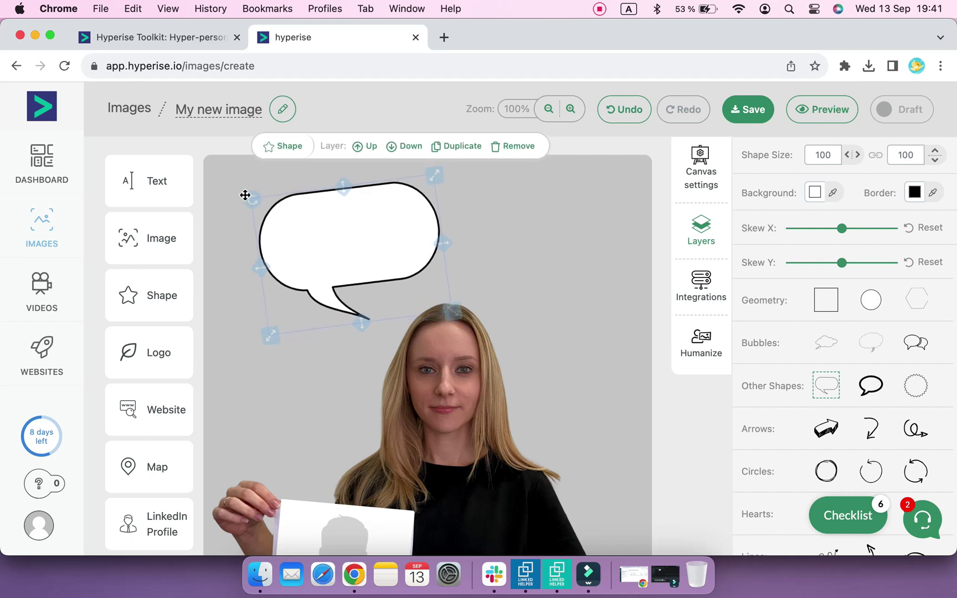
left_click_drag(258, 185, 252, 199)
left_click_drag(438, 246, 477, 243)
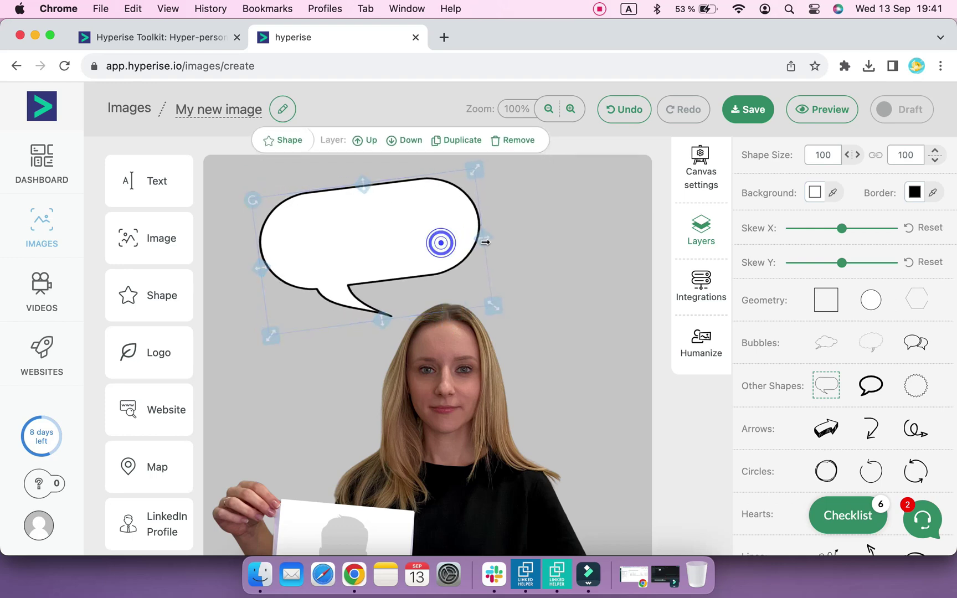
left_click(306, 431)
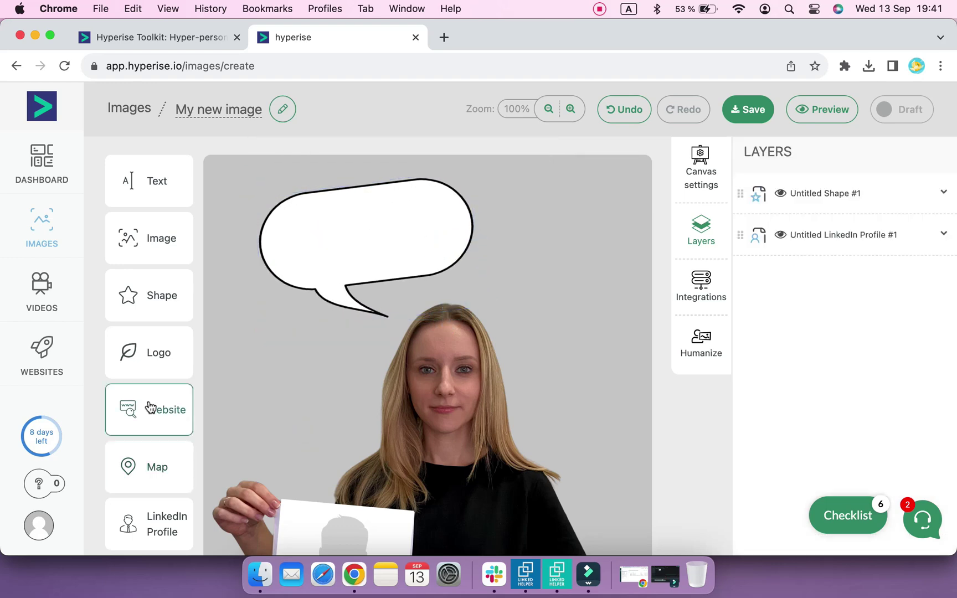
- Add a text element below the bubble in black, bold, non-italic OpenSans at size 17
left_click(124, 190)
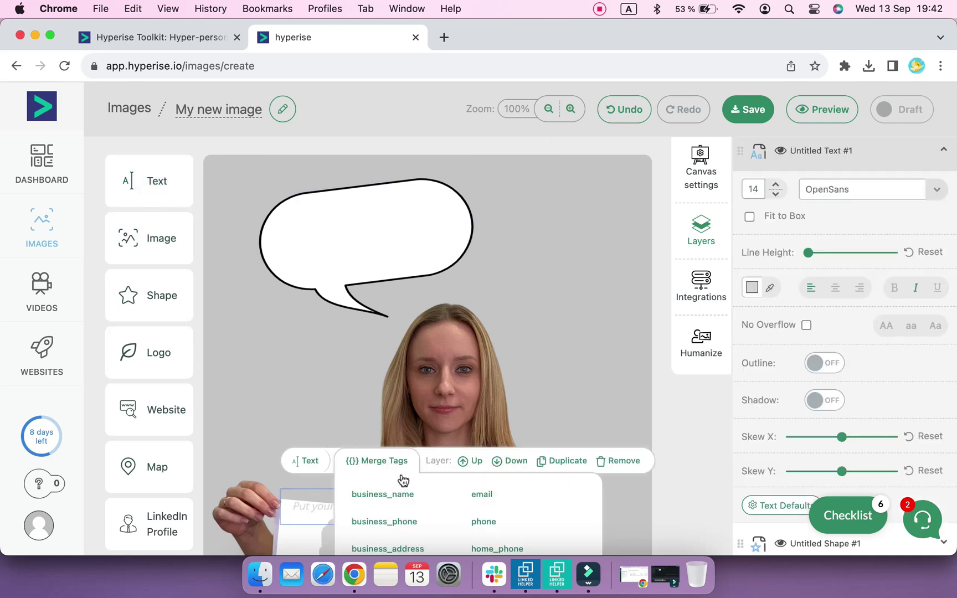
left_click_drag(320, 509, 287, 340)
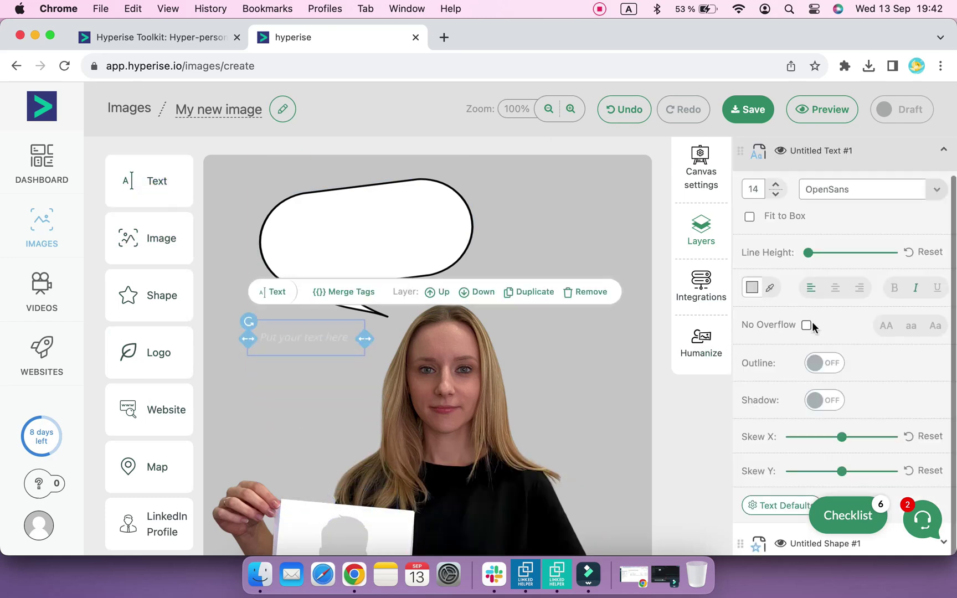
left_click(752, 288)
left_click(748, 520)
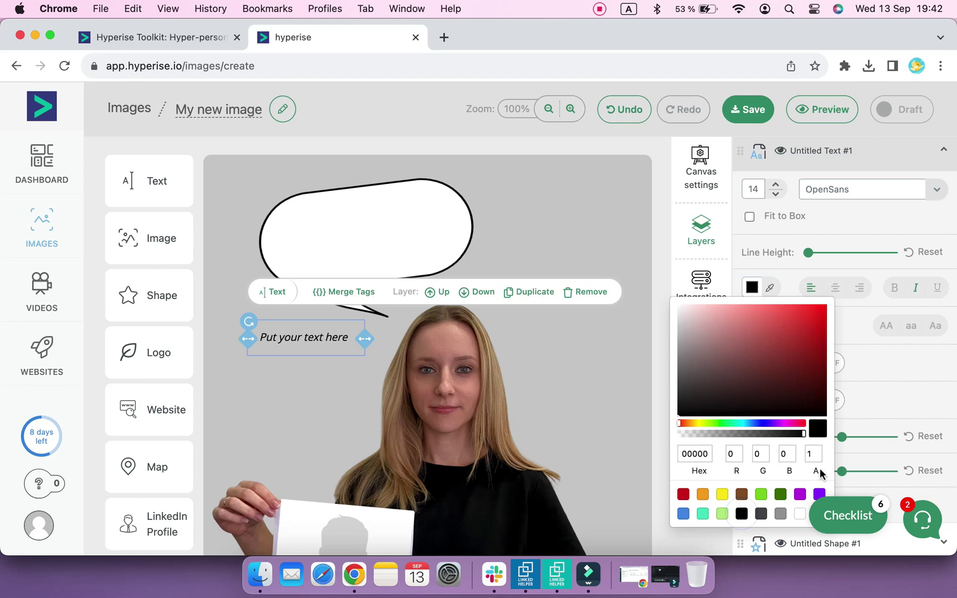
left_click(882, 371)
left_click(894, 288)
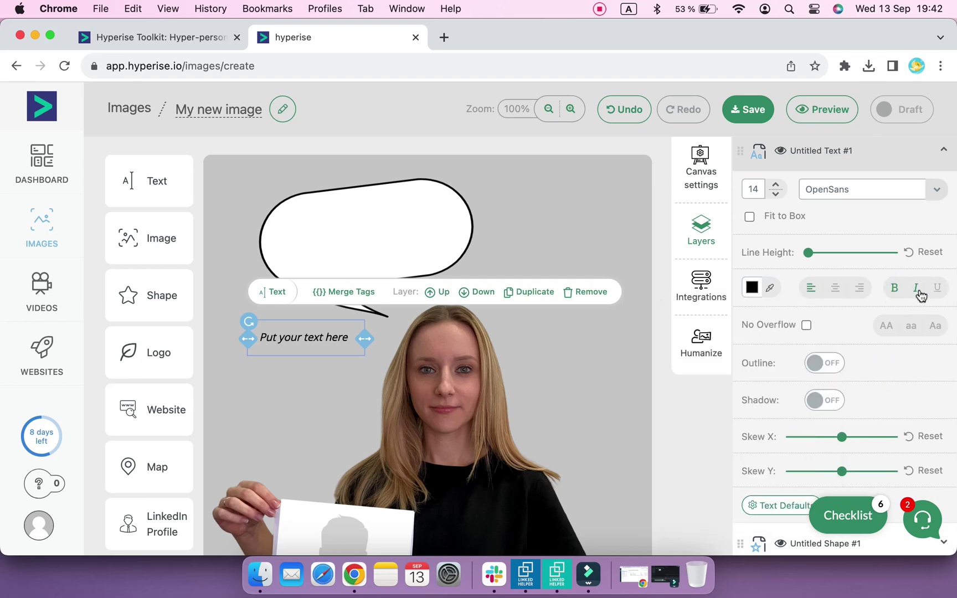
left_click(919, 295)
left_click(776, 185)
left_click(776, 185)
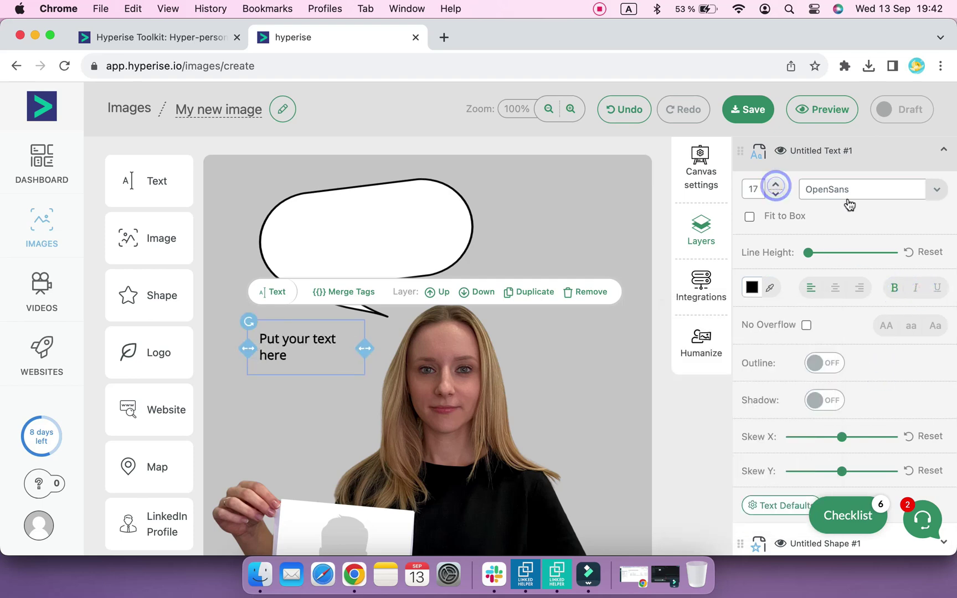
left_click(849, 203)
left_click(847, 192)
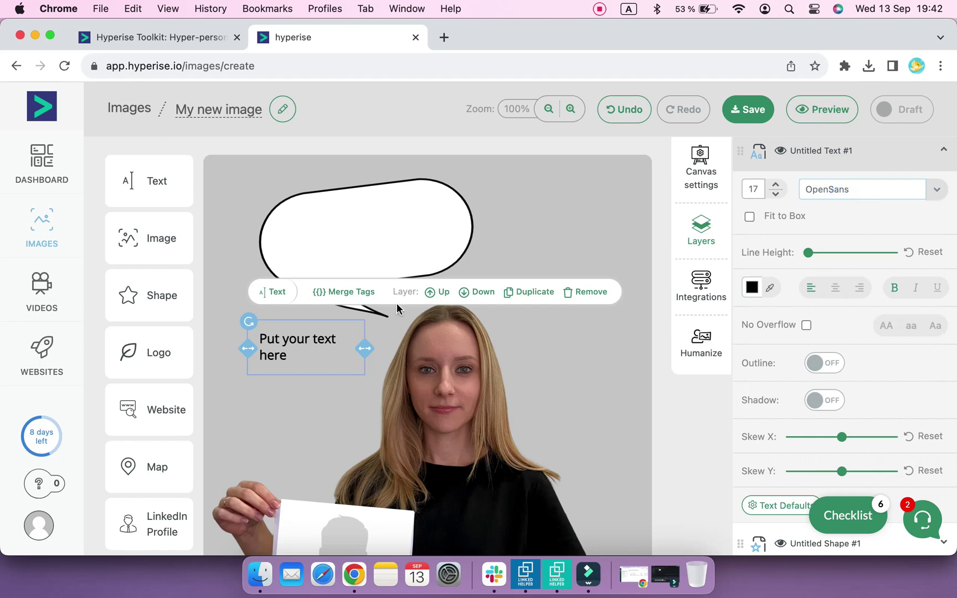
- Replace the placeholder with the welcome message, widen its box and move it inside the speech bubble
double_click(295, 363)
left_click_drag(295, 356, 256, 335)
key("BackSpace")
type("I'm glad you've joined my network!")
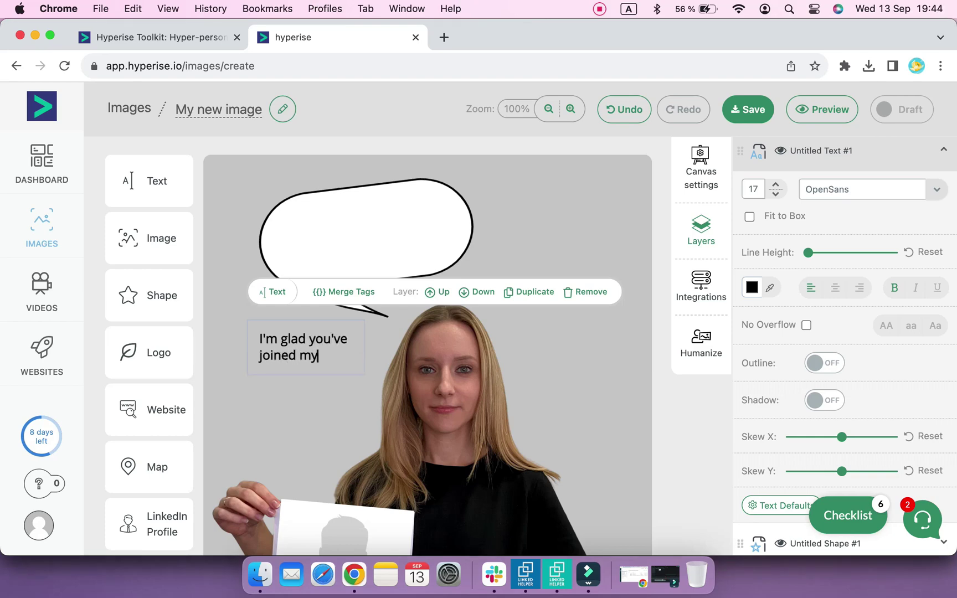
left_click(364, 354)
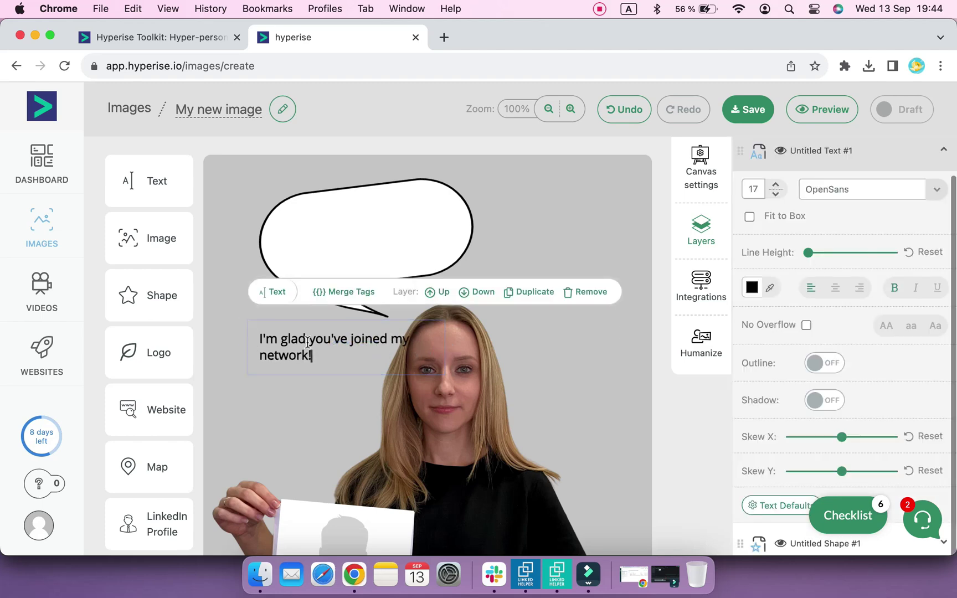
mouse_move(255, 332)
left_mouse_down()
mouse_move(292, 218)
mouse_move(281, 219)
left_mouse_up()
- Centre the bubble text, break it after "I'm glad" and raise its size to 20
left_click(842, 292)
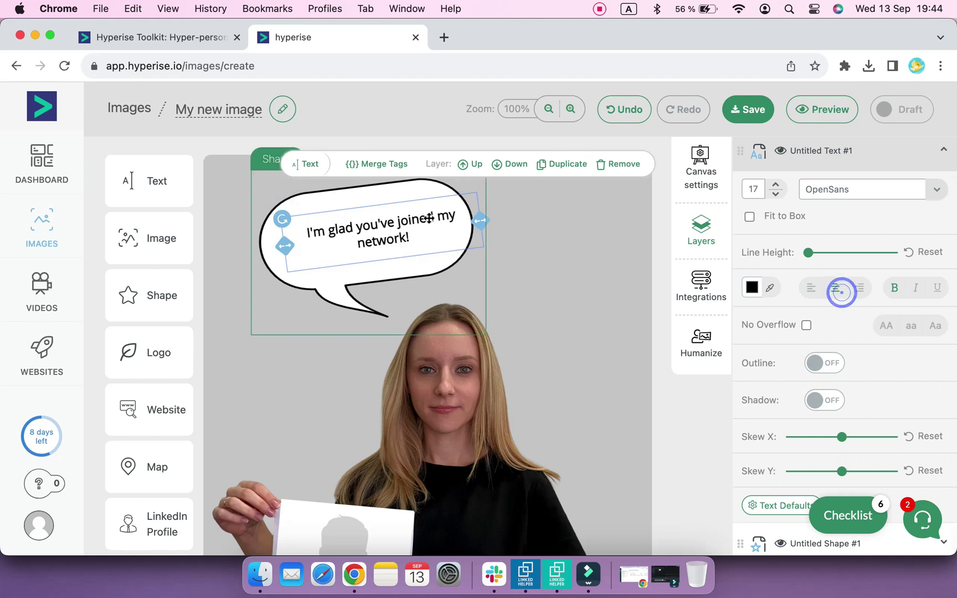
double_click(428, 217)
left_click(337, 228)
key("Return")
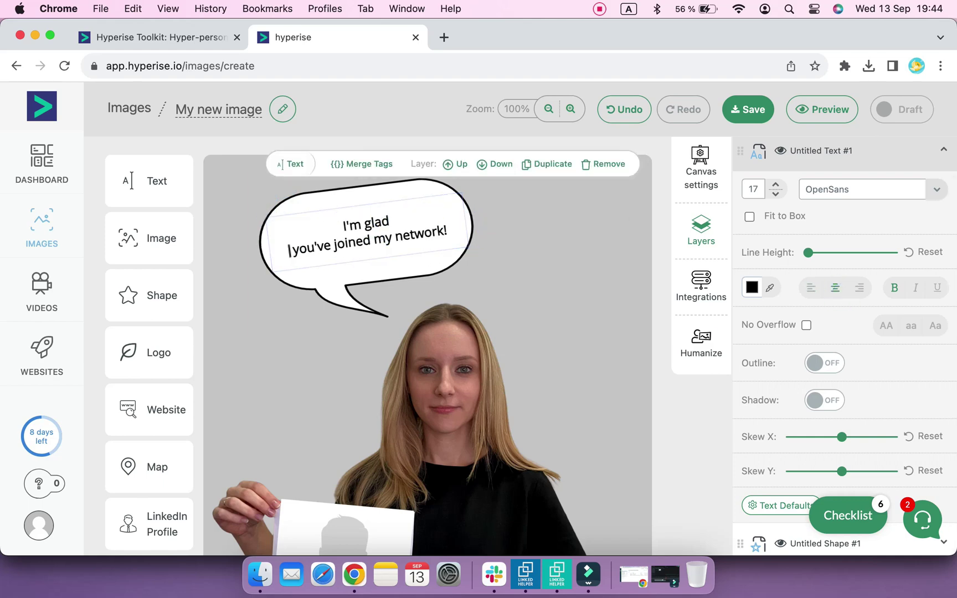
left_click(777, 185)
left_click(777, 185)
key("Escape")
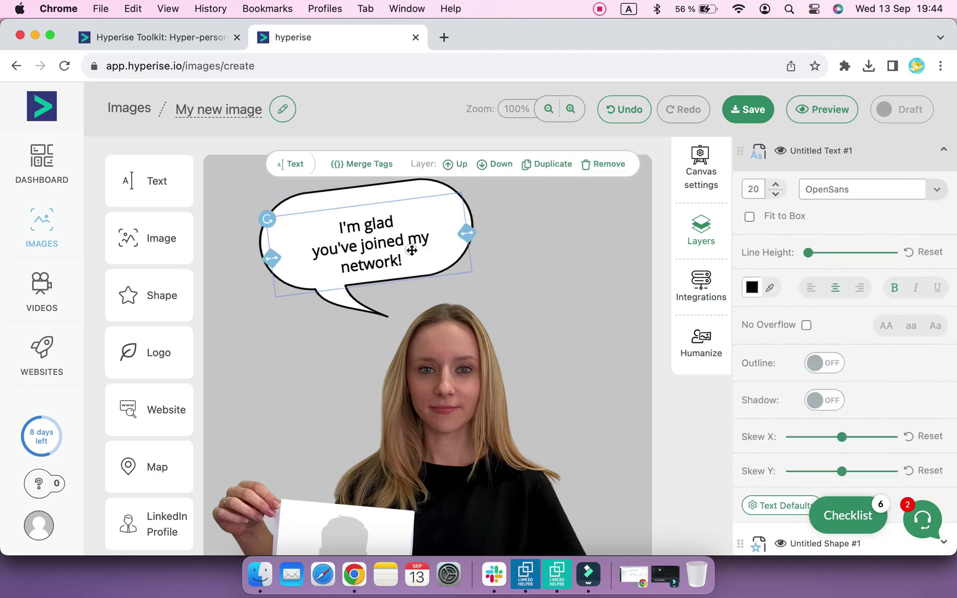
left_click(602, 317)
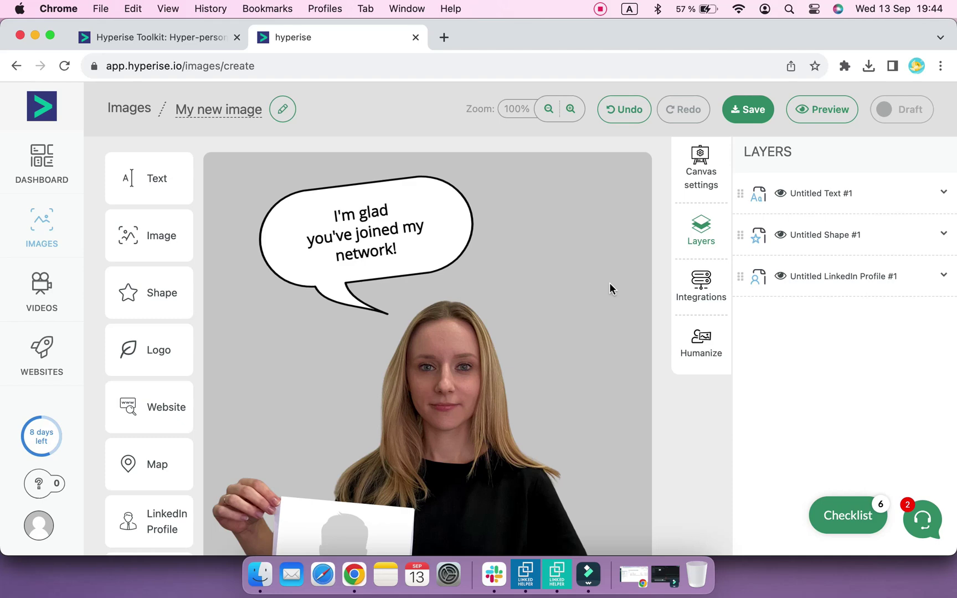
- Save the image and add the LINKEDHELPER integration to the template via Get Image Code
left_click(738, 112)
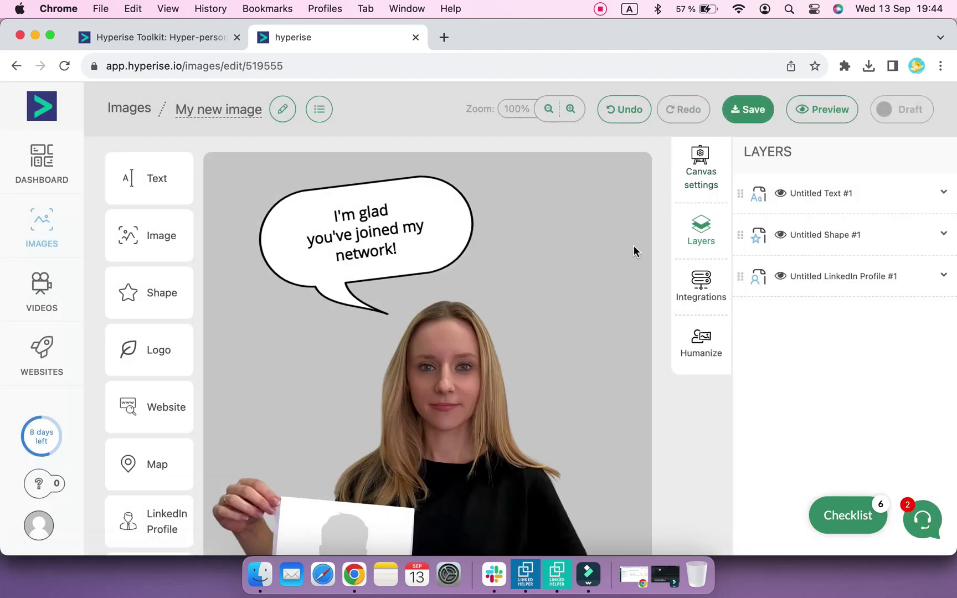
scroll(633, 251, "down", 5)
scroll(634, 251, "down", 1)
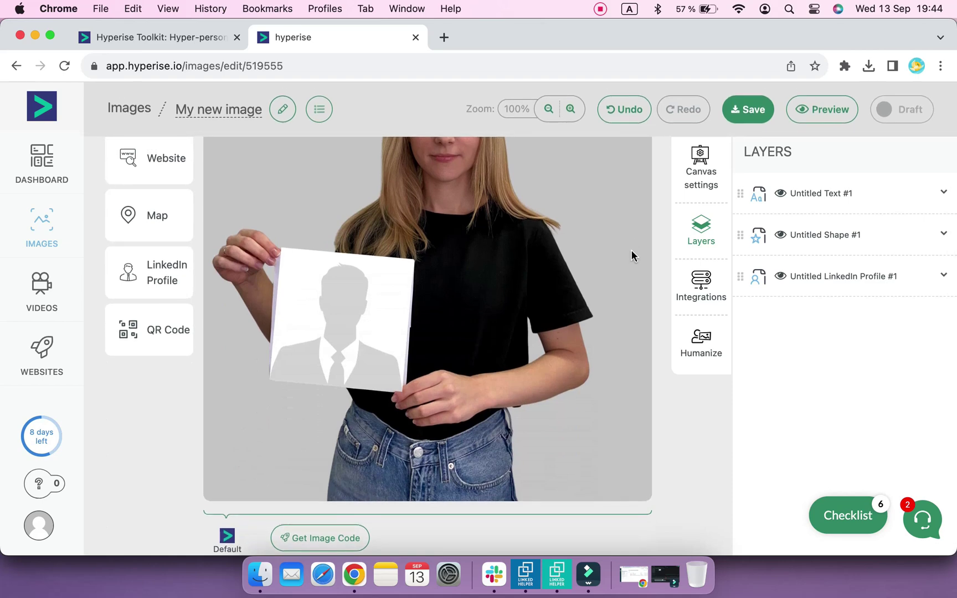
left_click(335, 540)
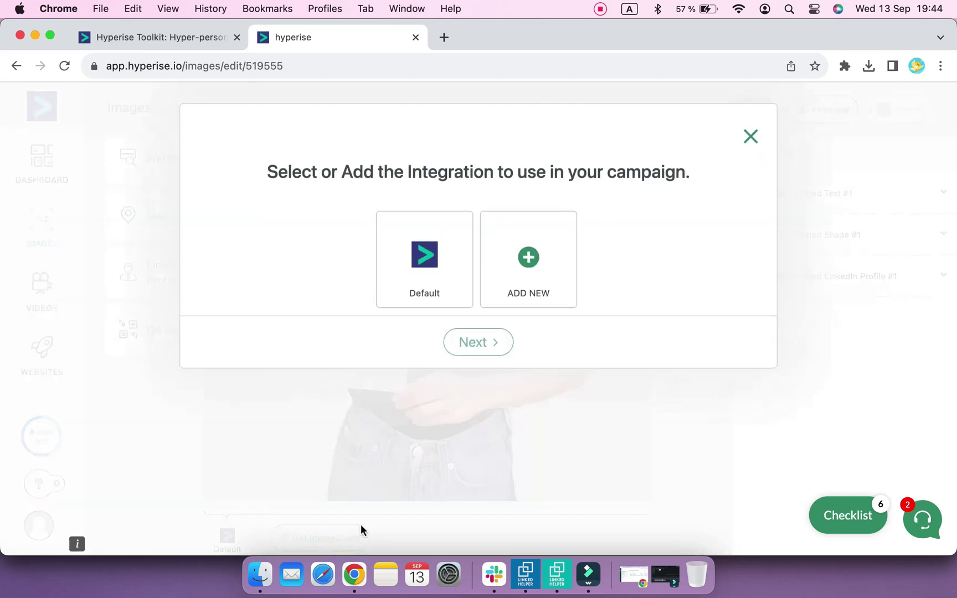
left_click(530, 274)
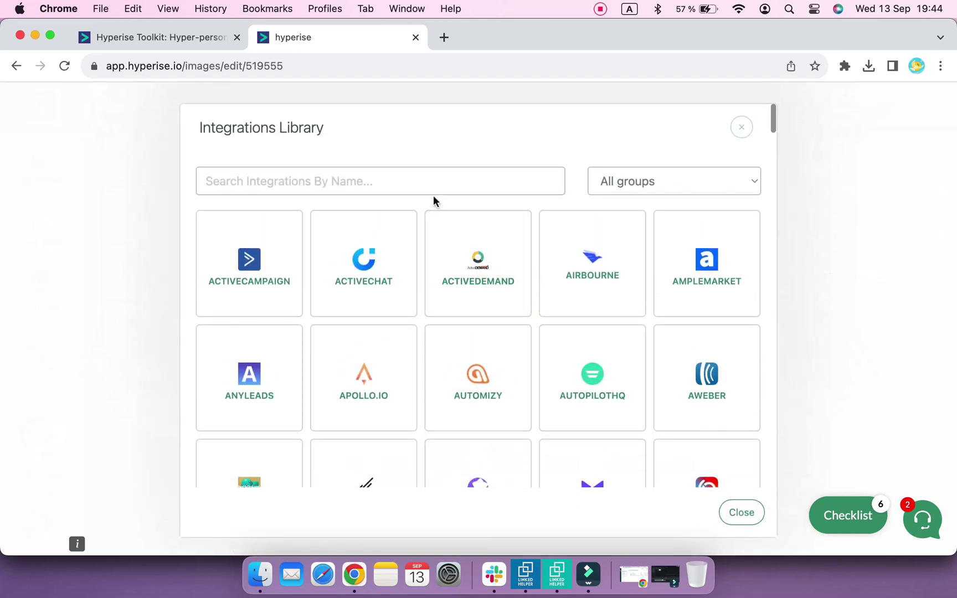
left_click(429, 190)
type("link")
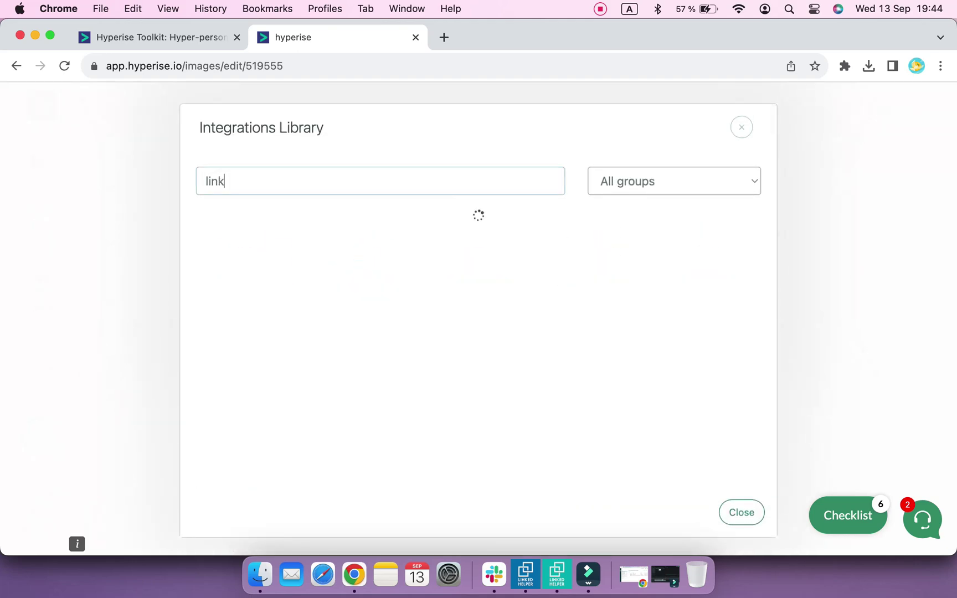
type("edh")
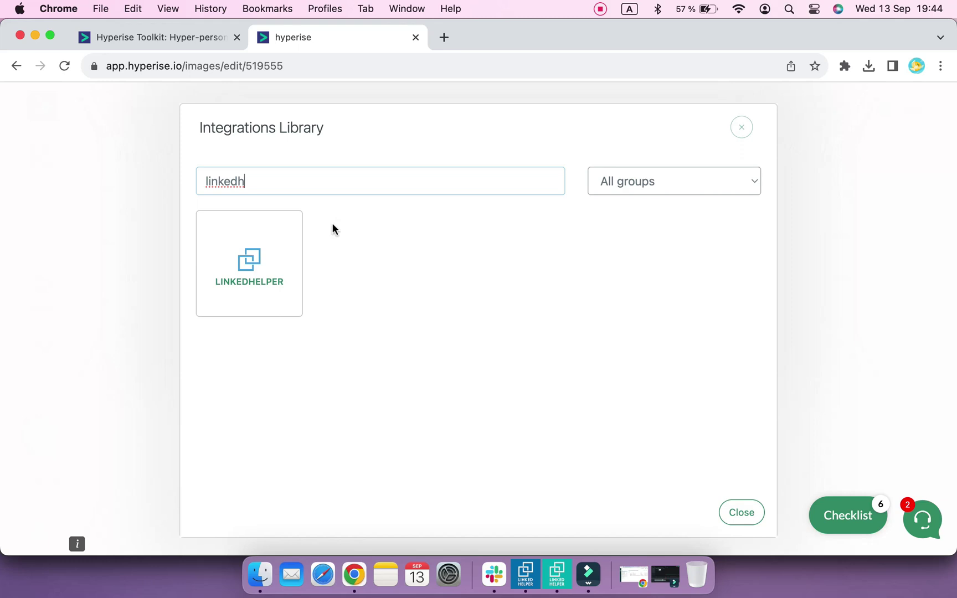
left_click(236, 292)
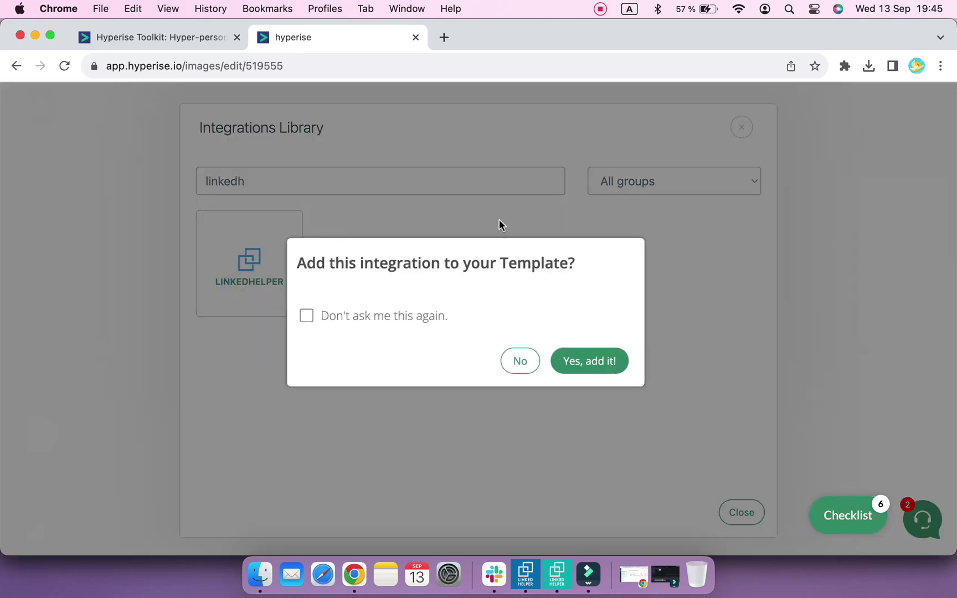
left_click(572, 363)
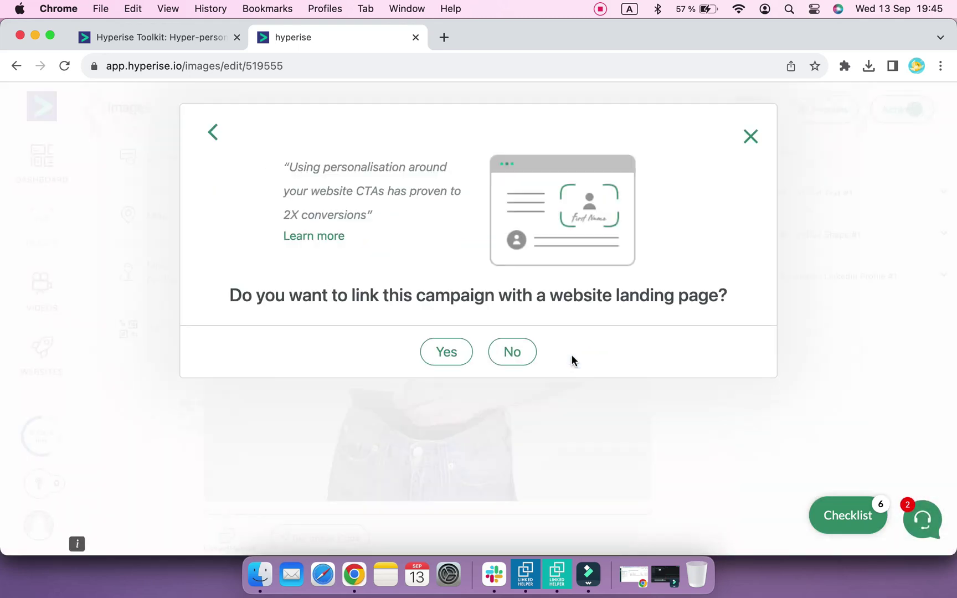
- Decline linking a landing page and copy the personalised image code
left_click(514, 355)
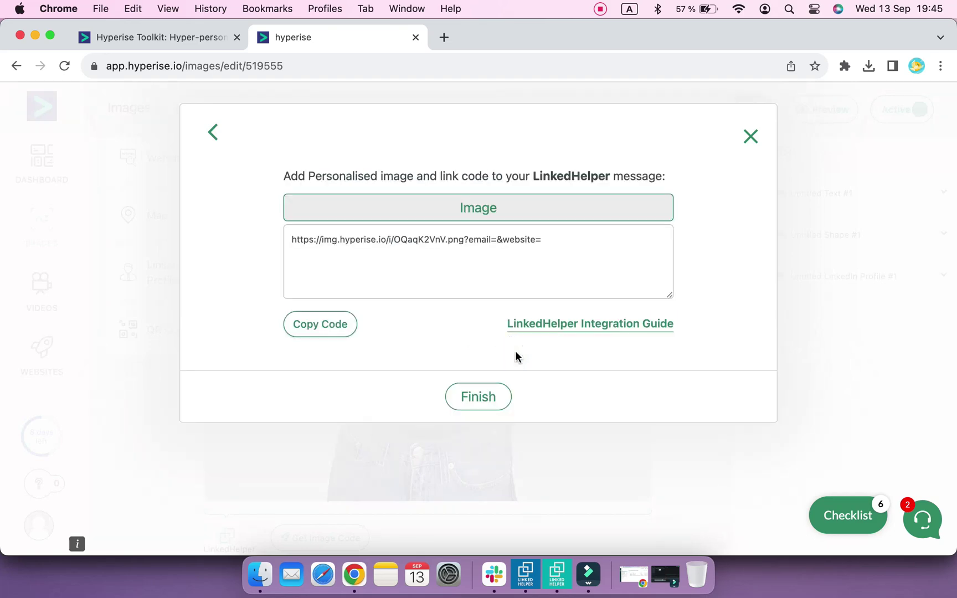
left_click(327, 325)
left_click(315, 332)
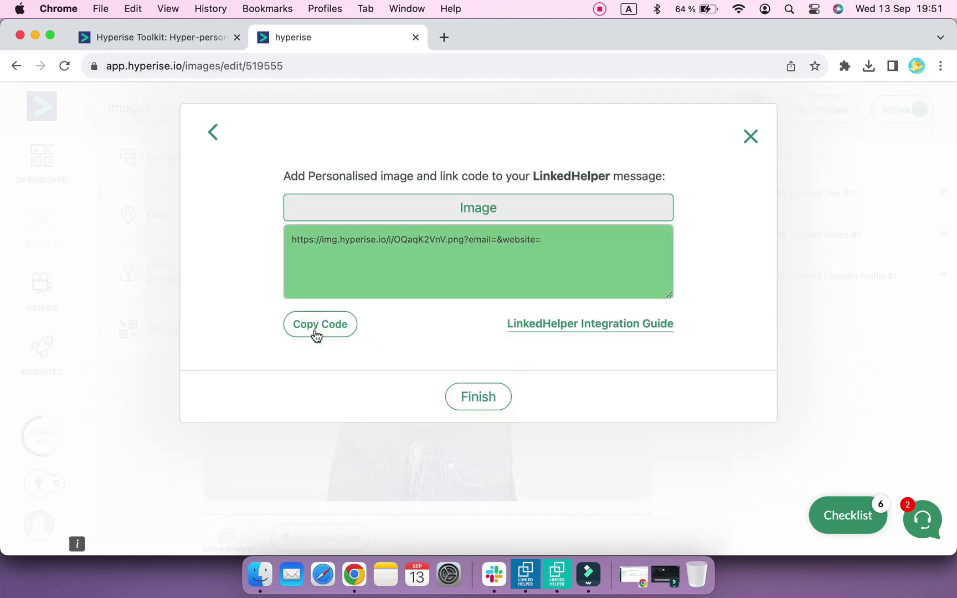
- Paste the Hyperise image URL into the follow-up message's Hyperise link and remove the website and email rows
left_click(558, 583)
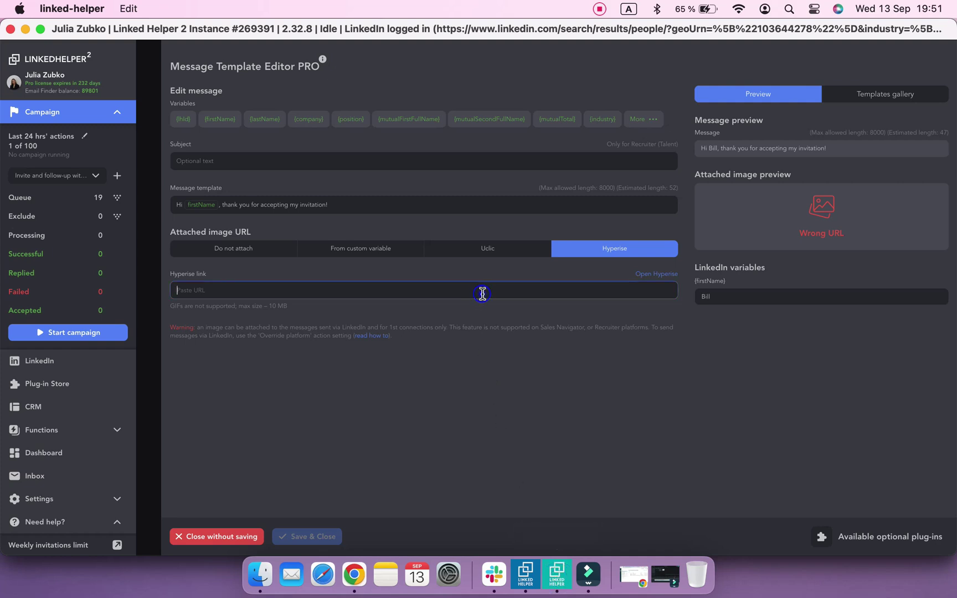
key("super+v")
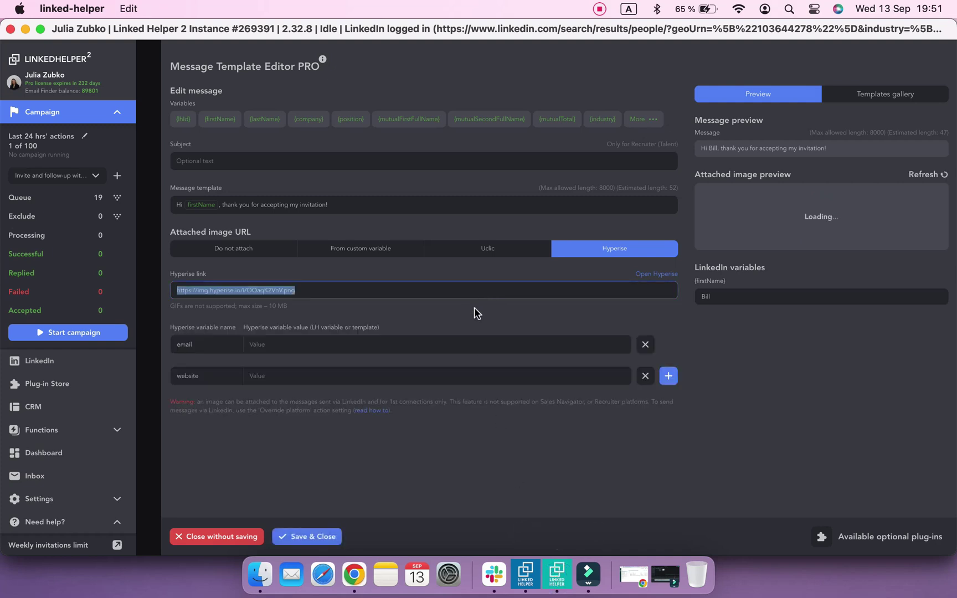
left_click(465, 316)
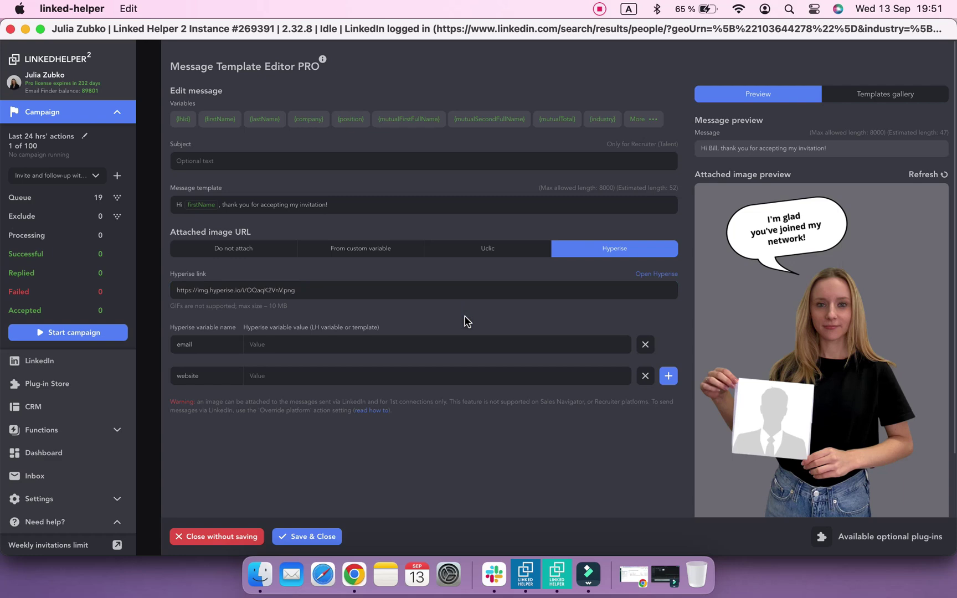
scroll(465, 322, "down", 2)
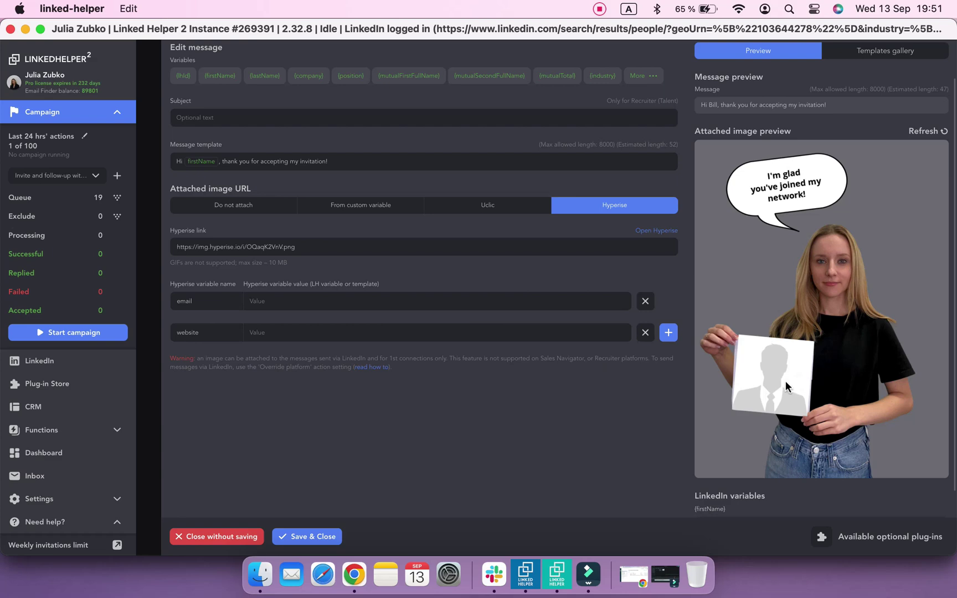
left_click(645, 334)
left_click(646, 302)
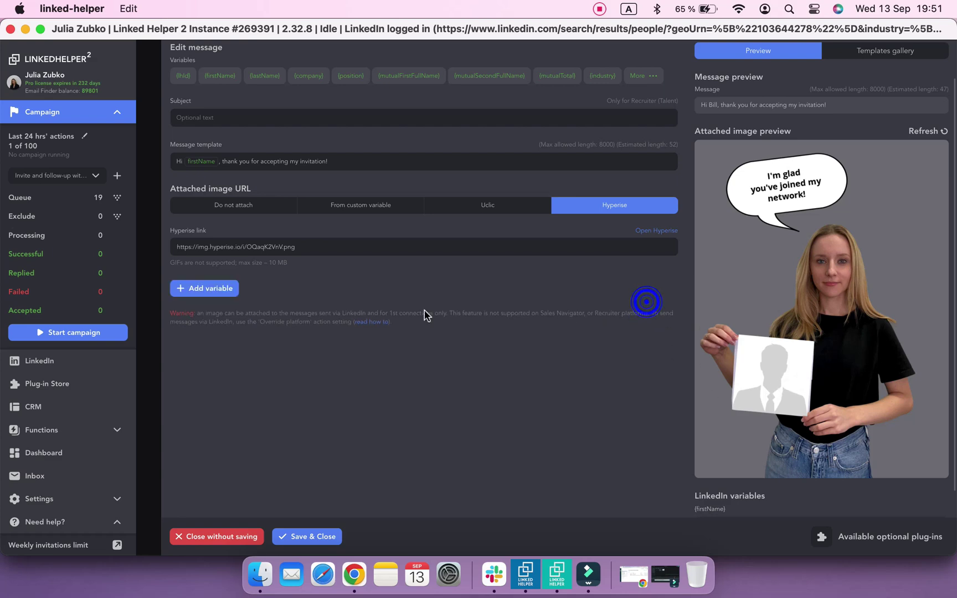
- Add a Profile Image URL variable for Hyperise and save the message template
left_click(216, 293)
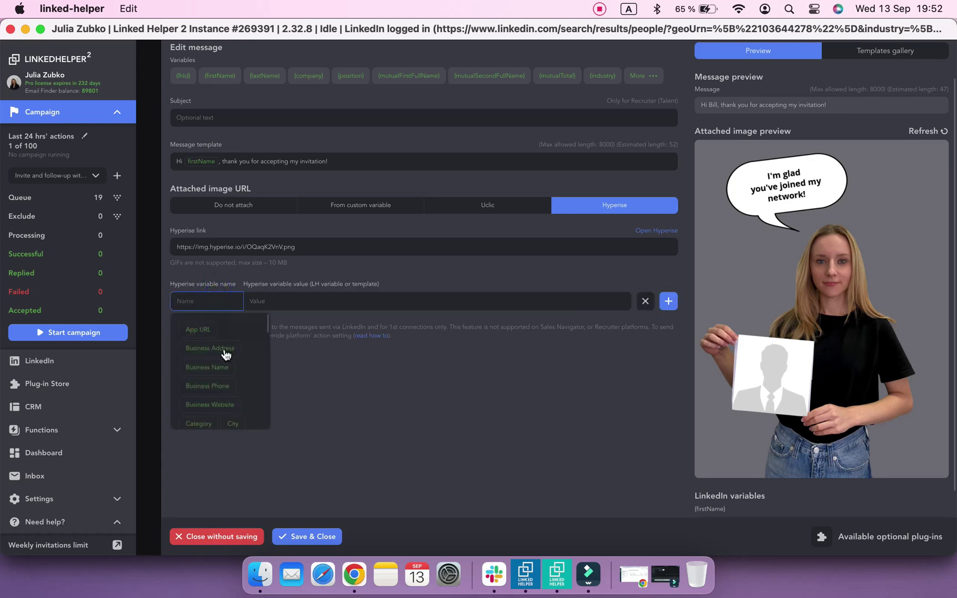
scroll(226, 354, "down", 1)
scroll(226, 354, "down", 2)
scroll(225, 353, "down", 1)
scroll(224, 354, "down", 1)
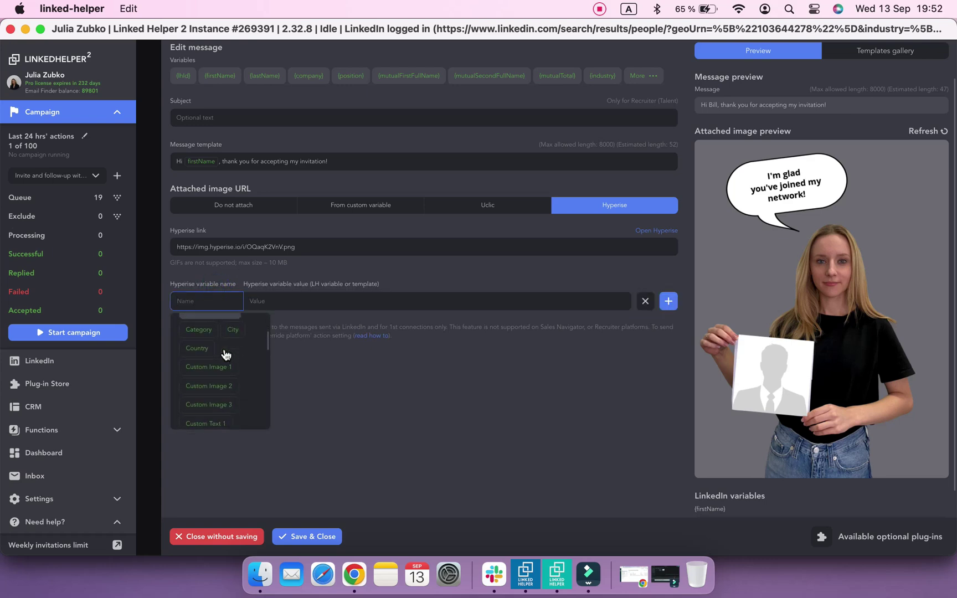
scroll(225, 354, "down", 1)
scroll(225, 354, "down", 2)
scroll(225, 354, "down", 2)
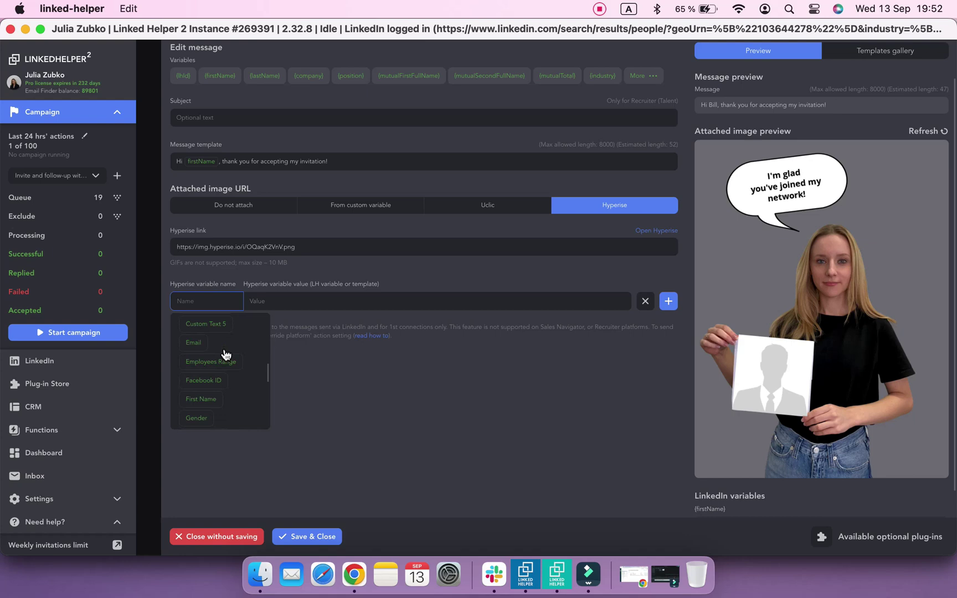
scroll(225, 354, "down", 2)
scroll(226, 354, "down", 2)
scroll(226, 354, "down", 2)
scroll(225, 354, "down", 2)
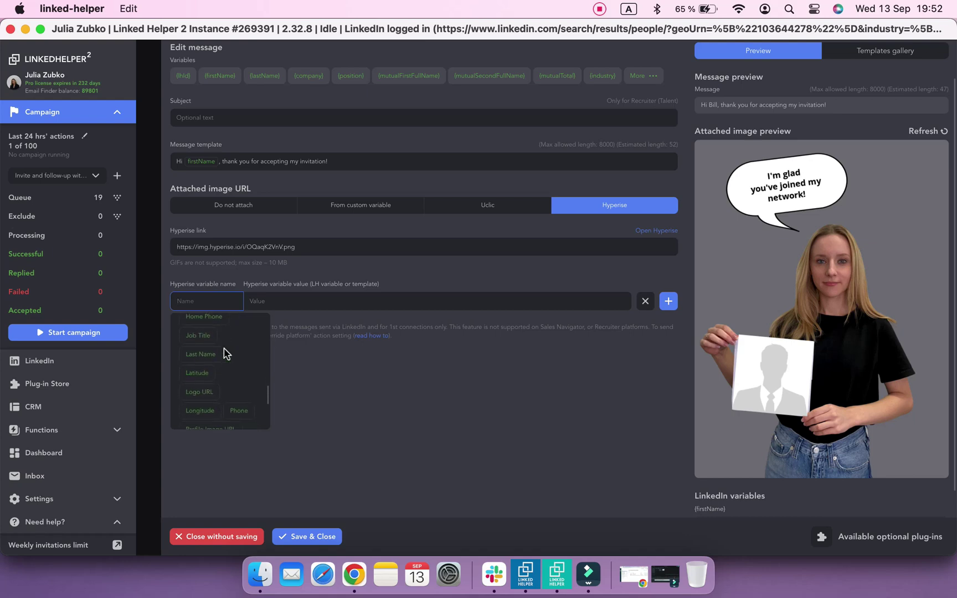
scroll(225, 353, "down", 1)
scroll(225, 354, "down", 1)
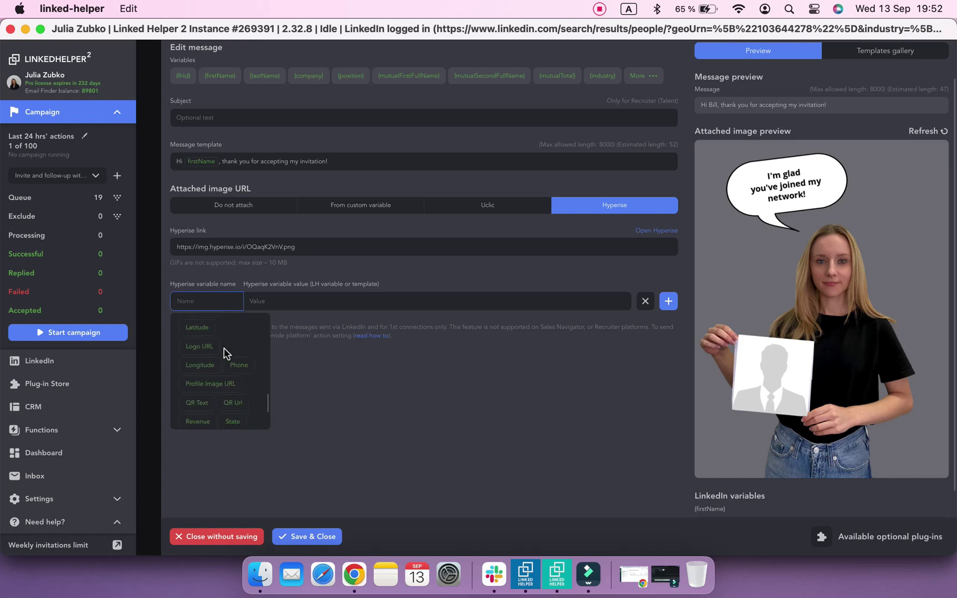
left_click(225, 390)
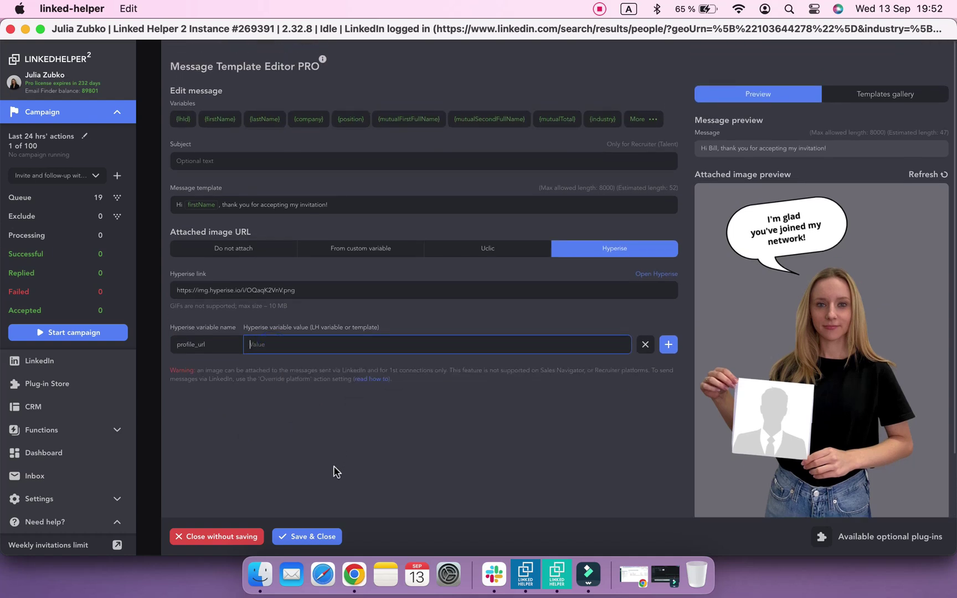
left_click(316, 537)
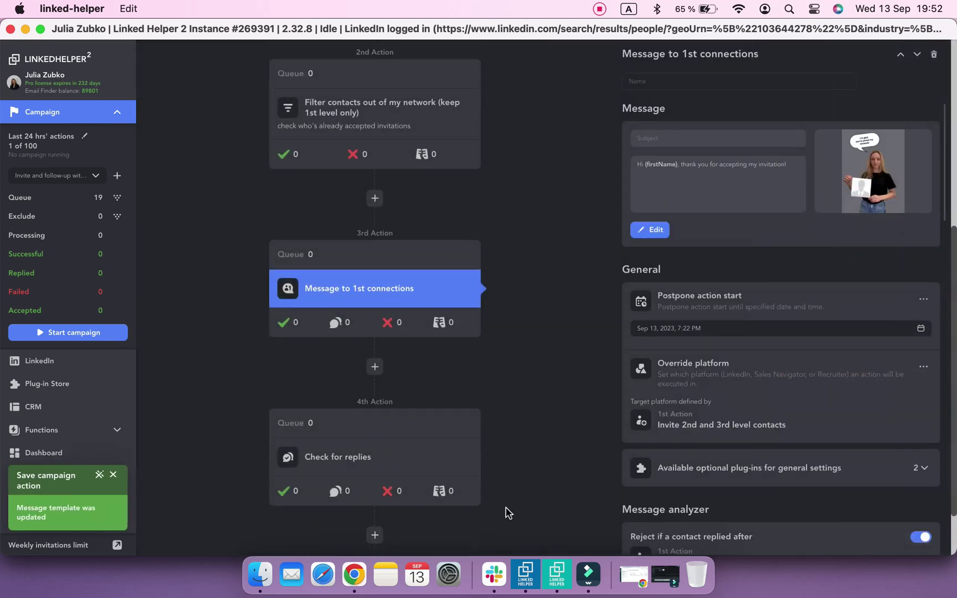
scroll(506, 514, "up", 5)
scroll(506, 513, "up", 3)
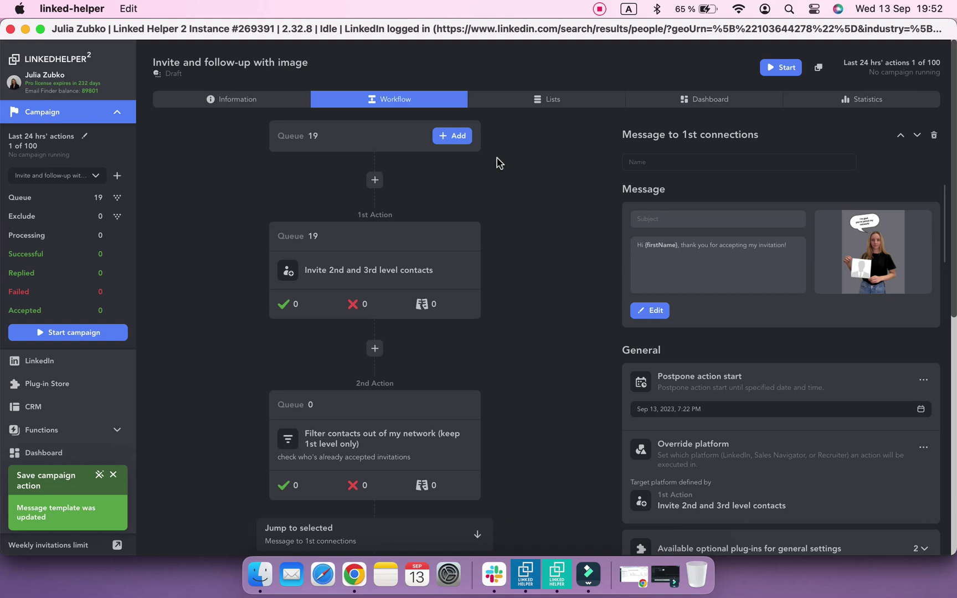
- Select all 19 queued contacts and export them as a CSV saved as avatar.csv
left_click(527, 105)
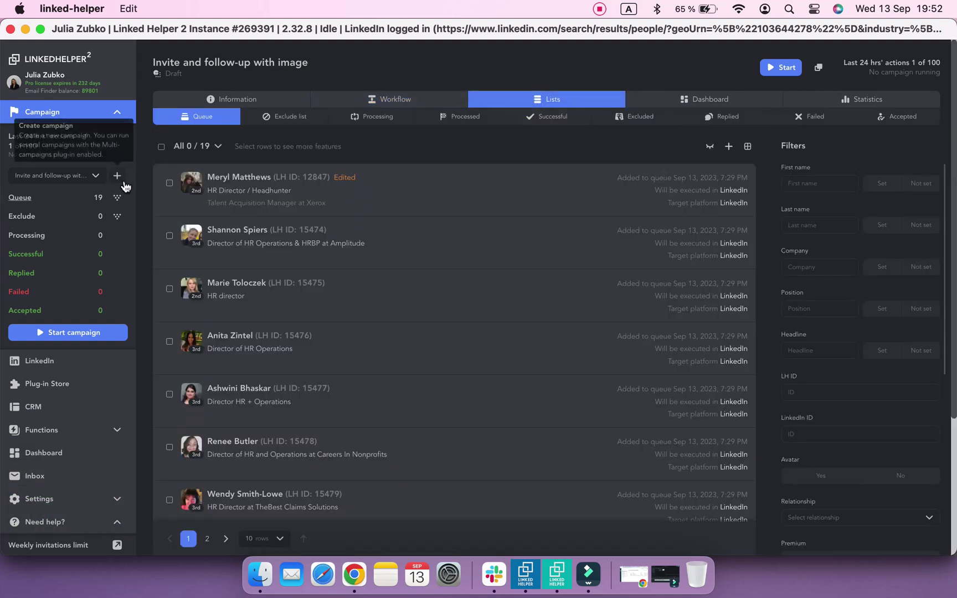
left_click(161, 149)
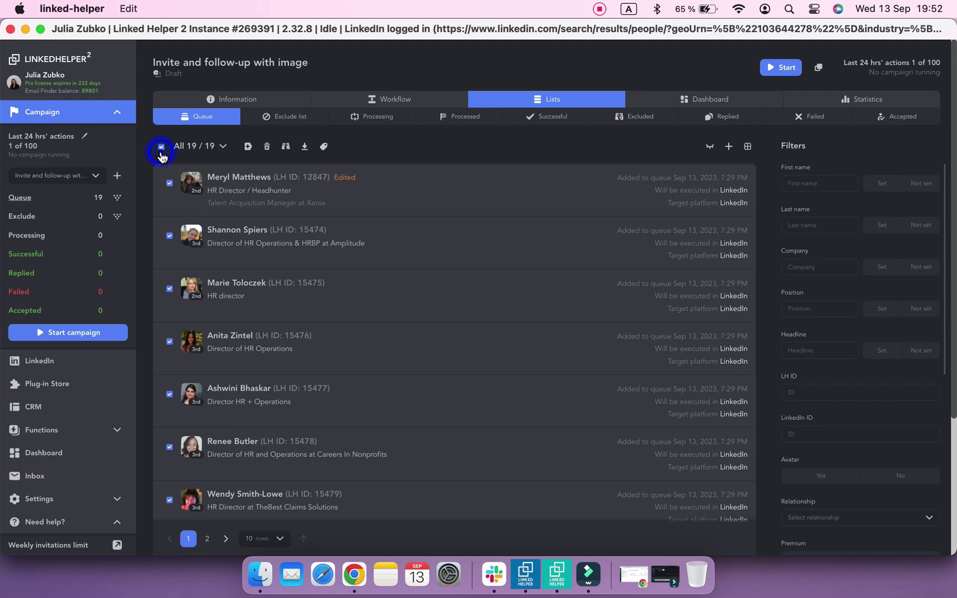
left_click(305, 147)
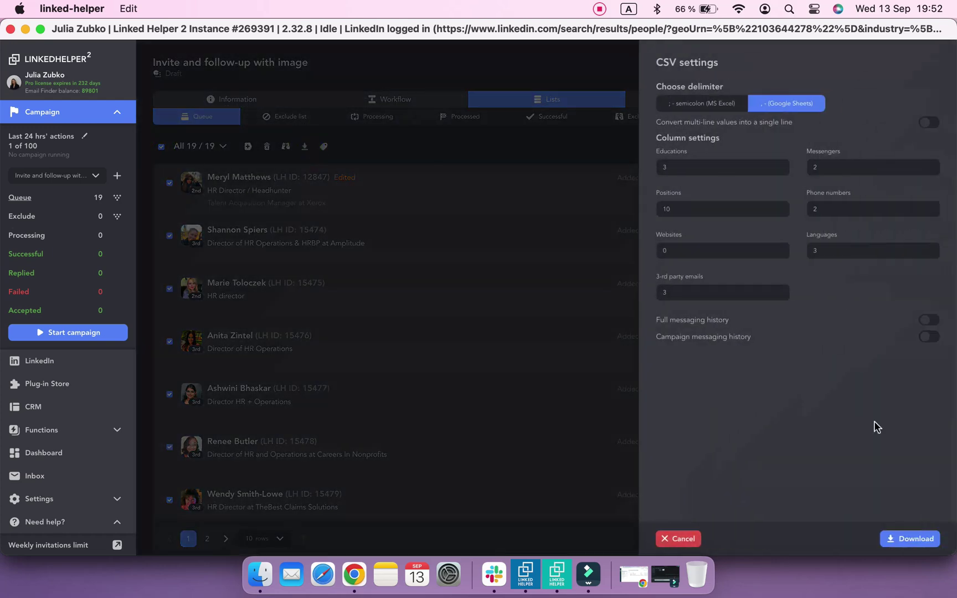
left_click(889, 540)
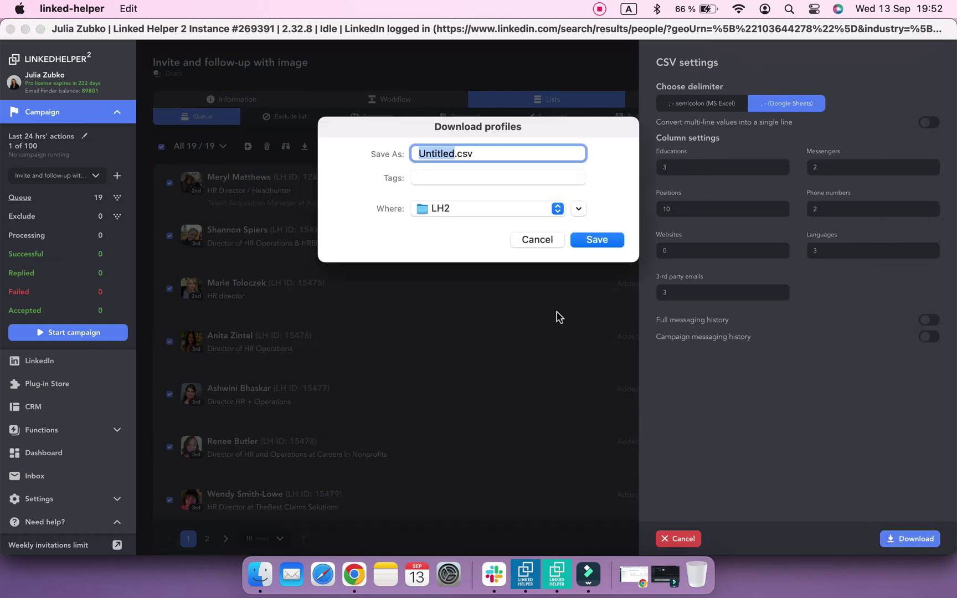
type("avatar")
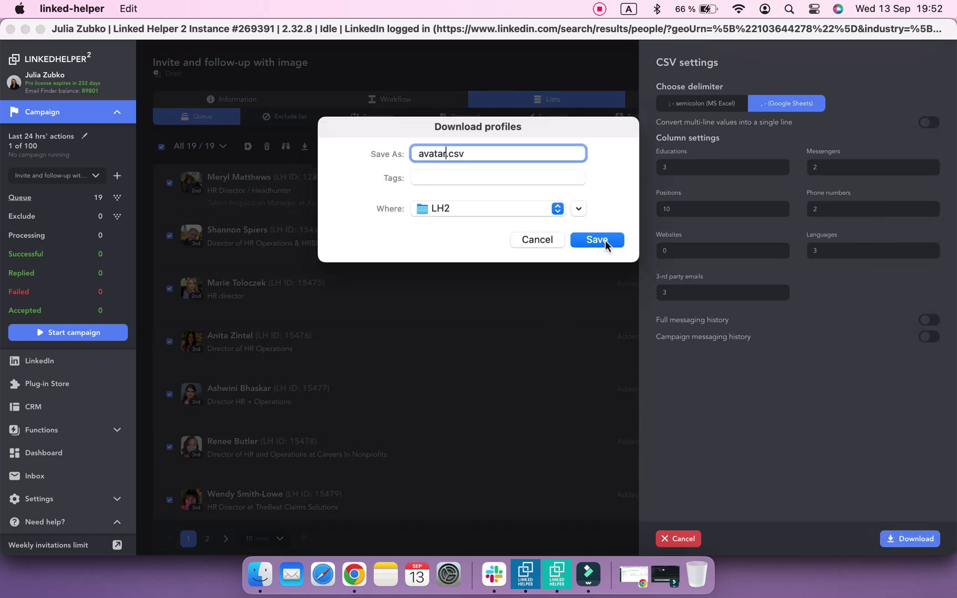
left_click(599, 240)
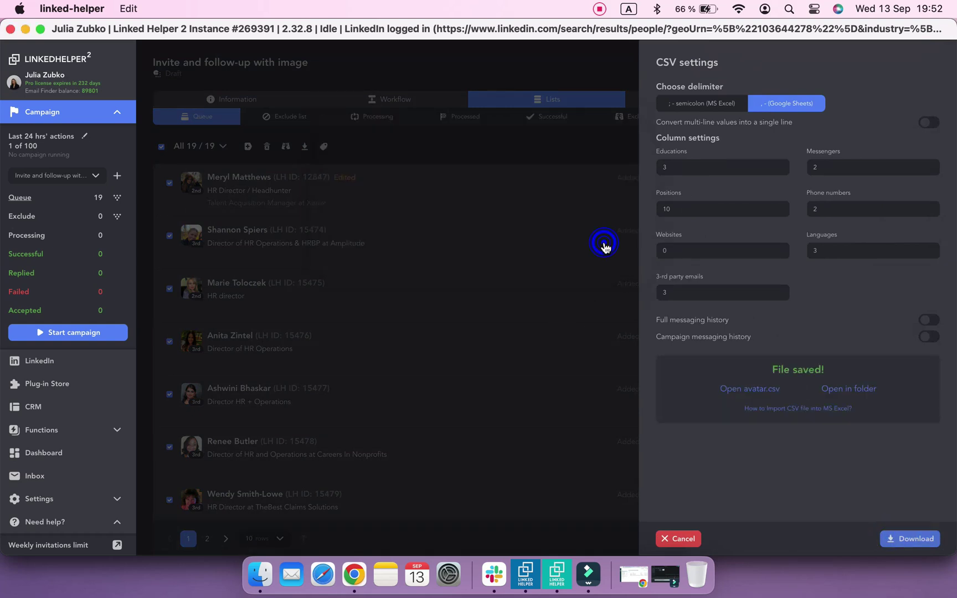
left_click(617, 405)
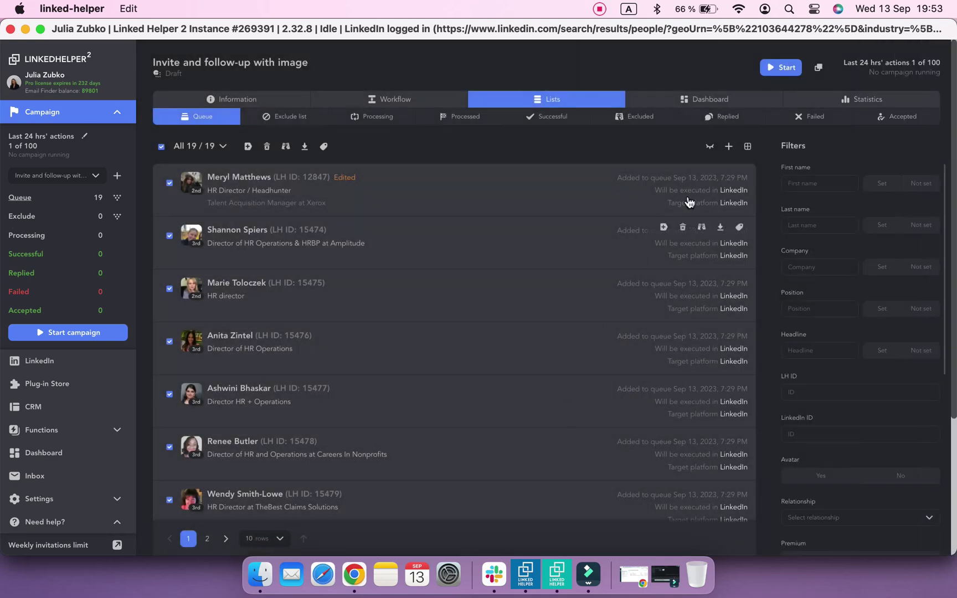
- Start a custom-variables CSV upload with avatar.csv from the LH2 folder and continue to column mapping
left_click(747, 148)
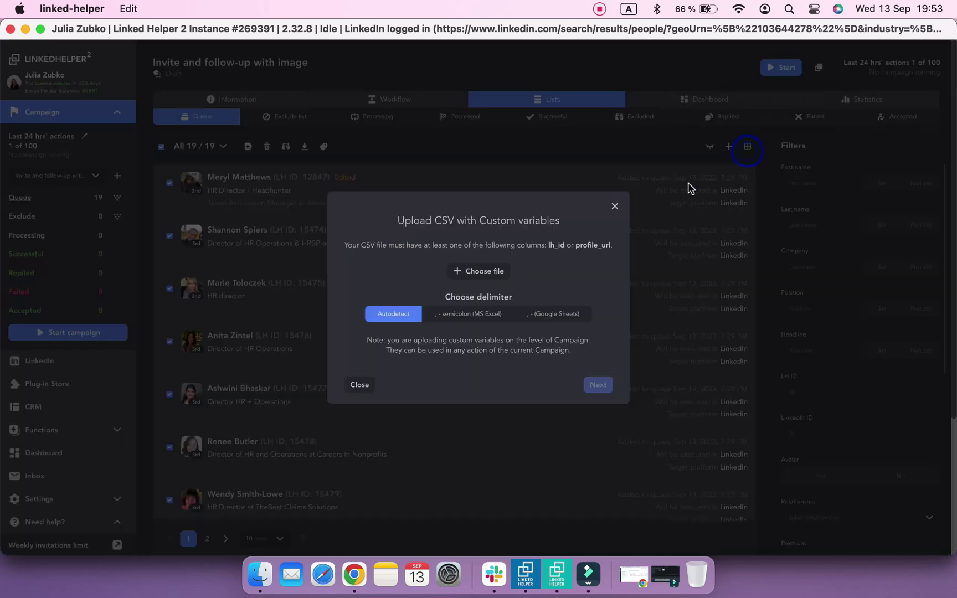
left_click(494, 271)
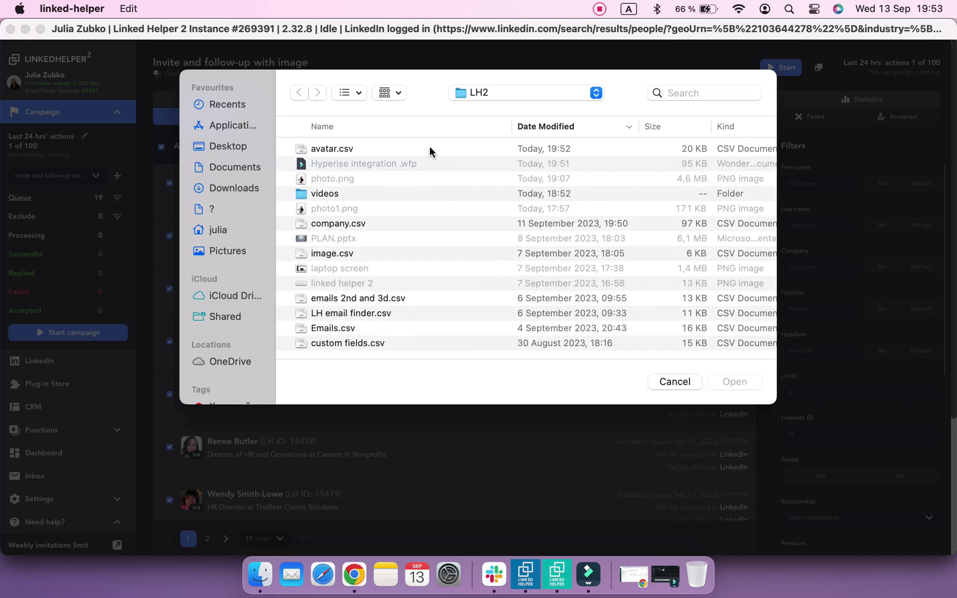
left_click(429, 146)
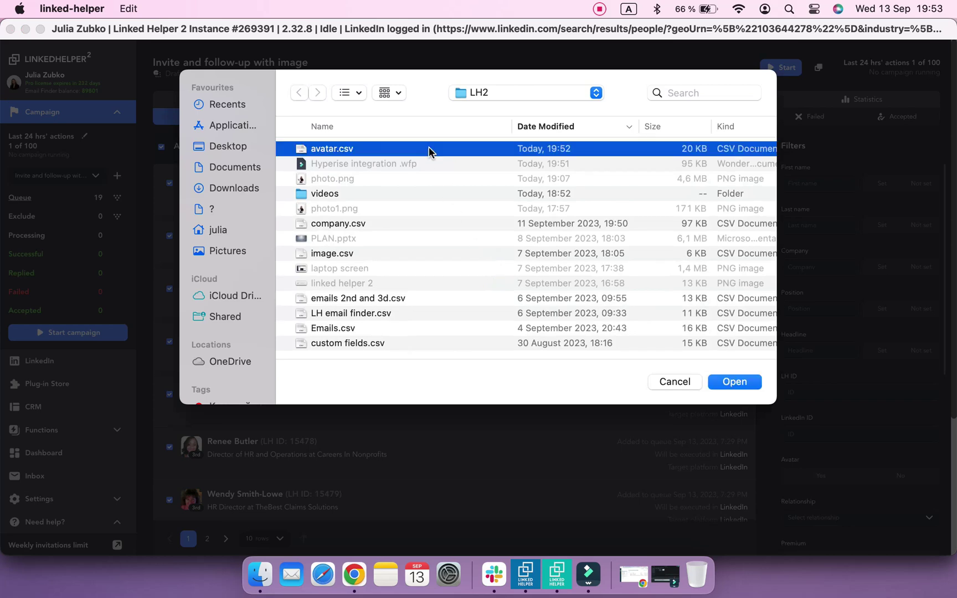
left_click(721, 383)
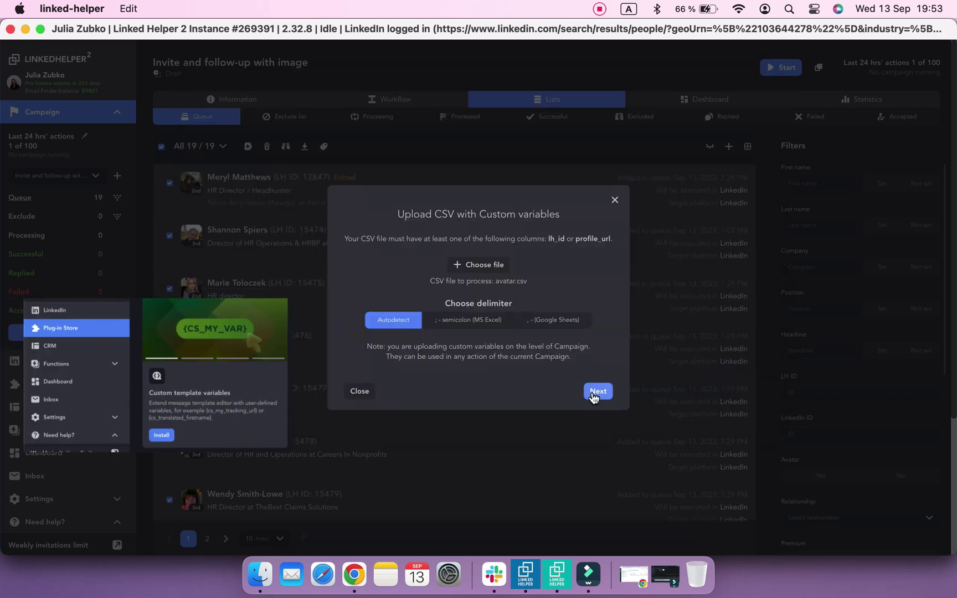
left_click(596, 393)
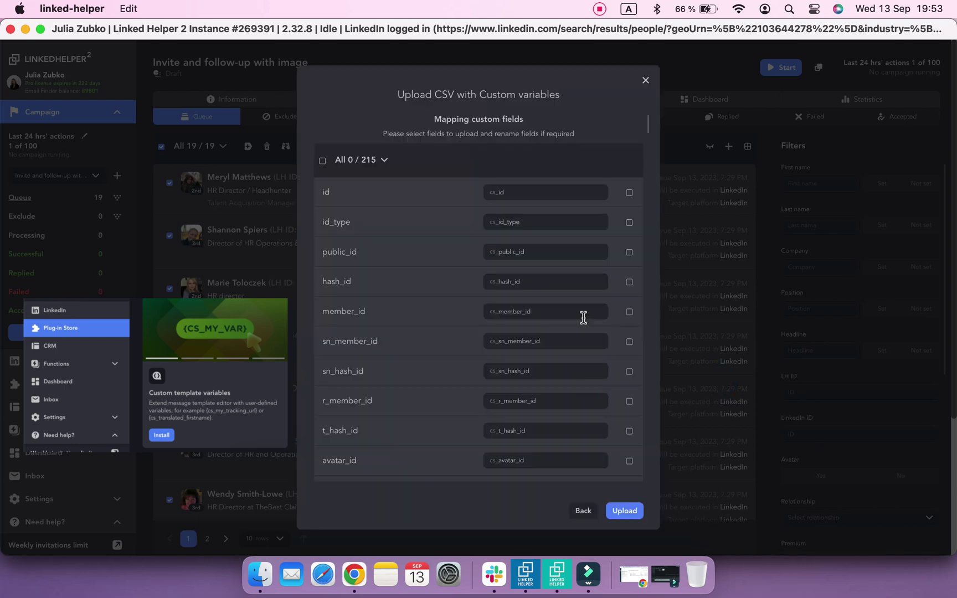
scroll(583, 318, "down", 2)
scroll(583, 318, "down", 3)
scroll(583, 318, "down", 5)
scroll(583, 320, "down", 2)
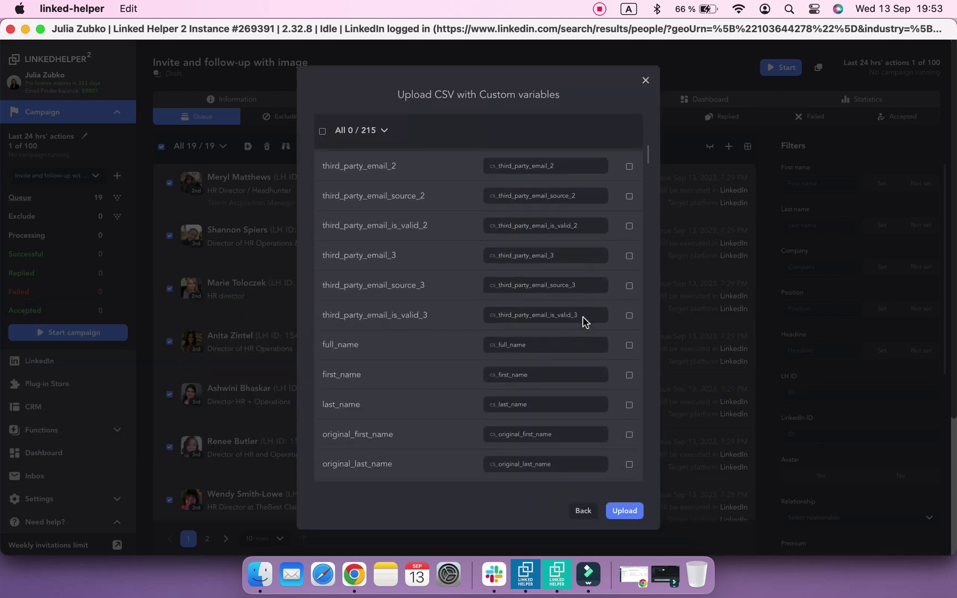
scroll(583, 321, "down", 4)
scroll(584, 321, "down", 1)
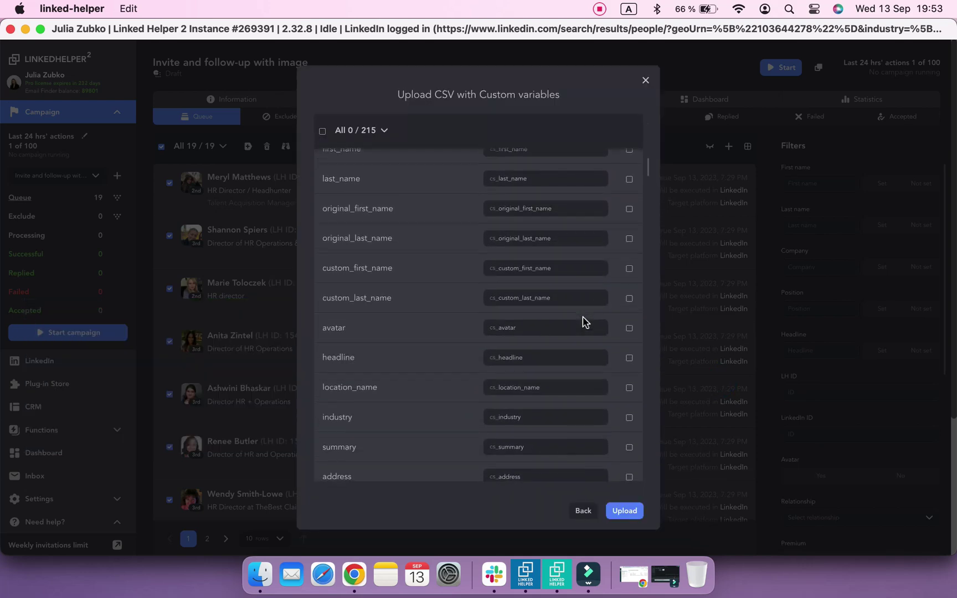
- Tick the avatar column, upload it to the campaign and view the second page of queued contacts
left_click(630, 323)
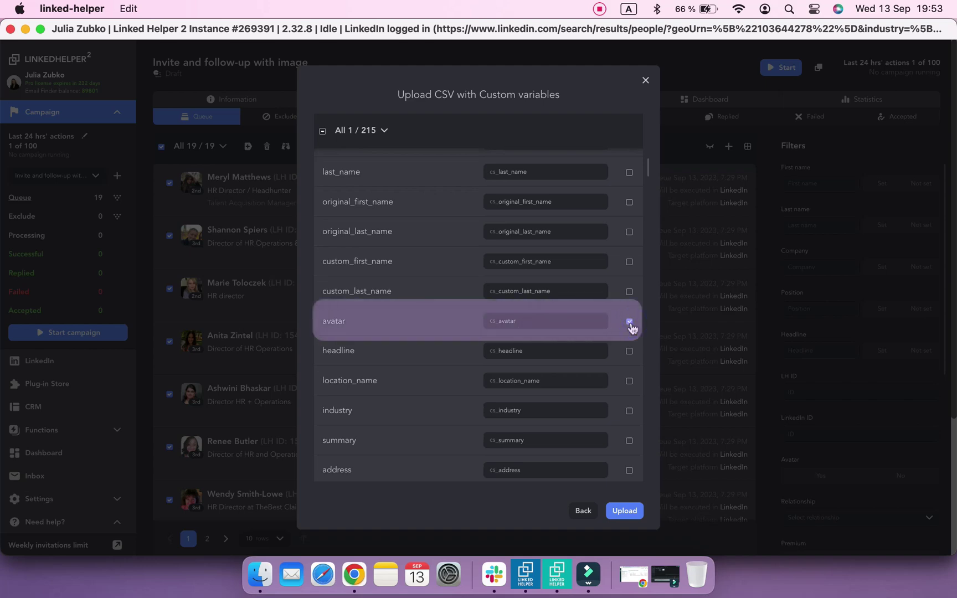
left_click(615, 513)
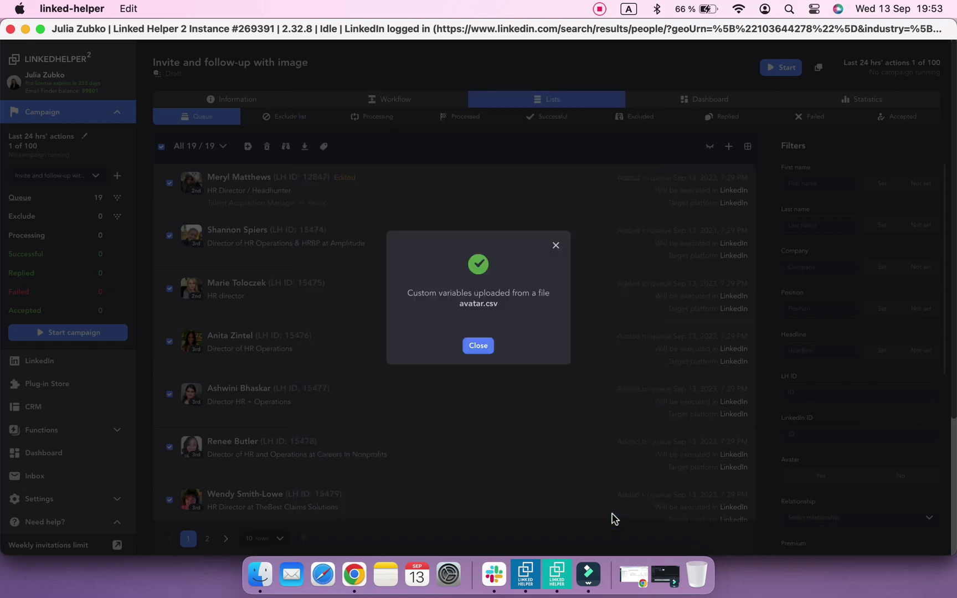
left_click(479, 345)
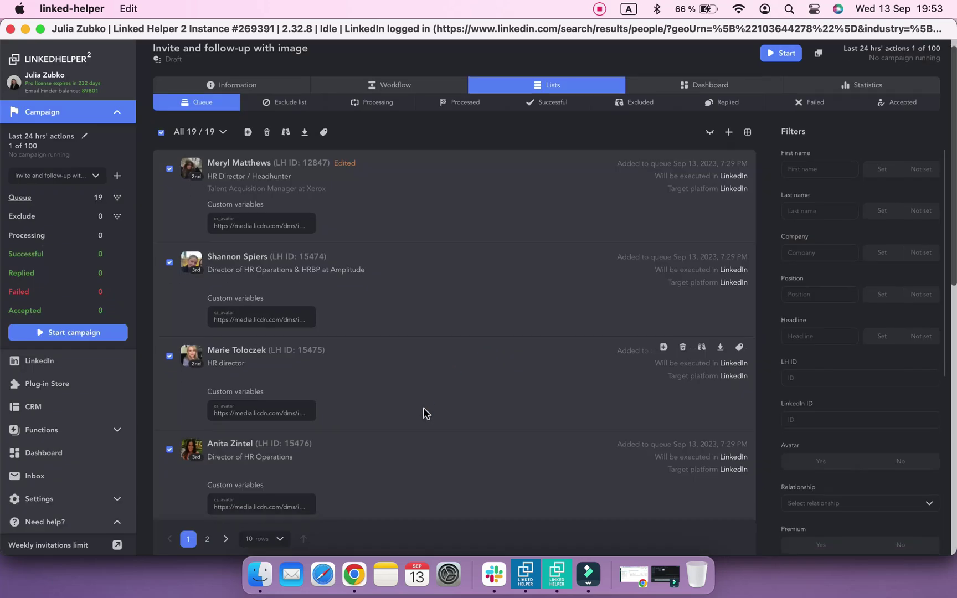
scroll(423, 413, "down", 3)
scroll(423, 413, "down", 1)
scroll(423, 412, "down", 2)
scroll(424, 413, "down", 3)
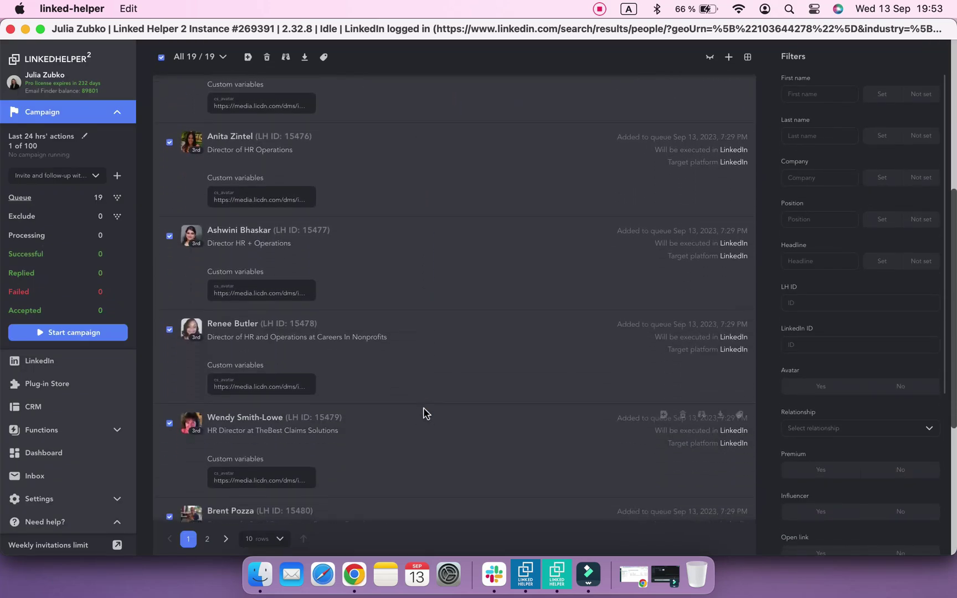
scroll(423, 413, "down", 2)
scroll(423, 413, "down", 3)
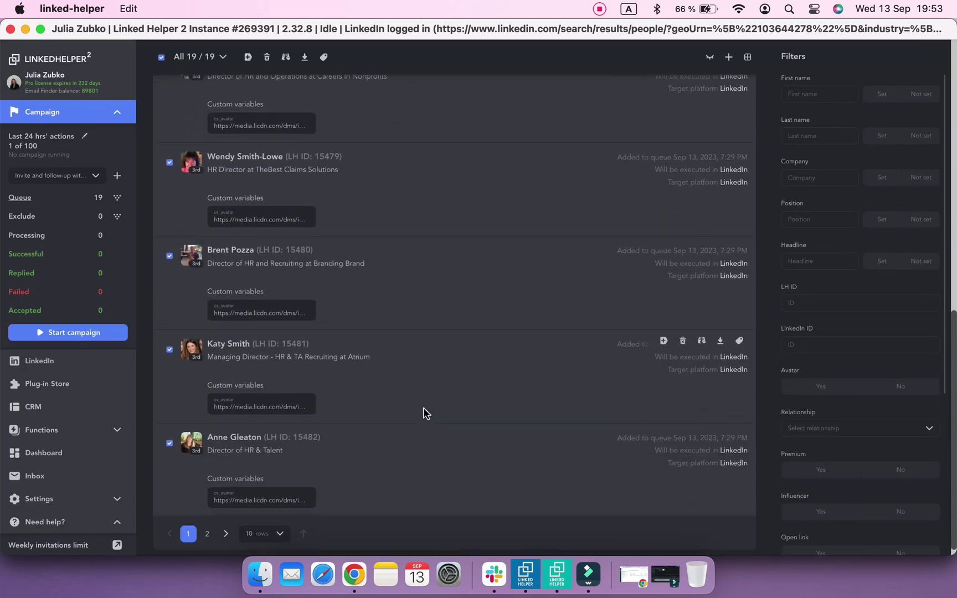
left_click(207, 527)
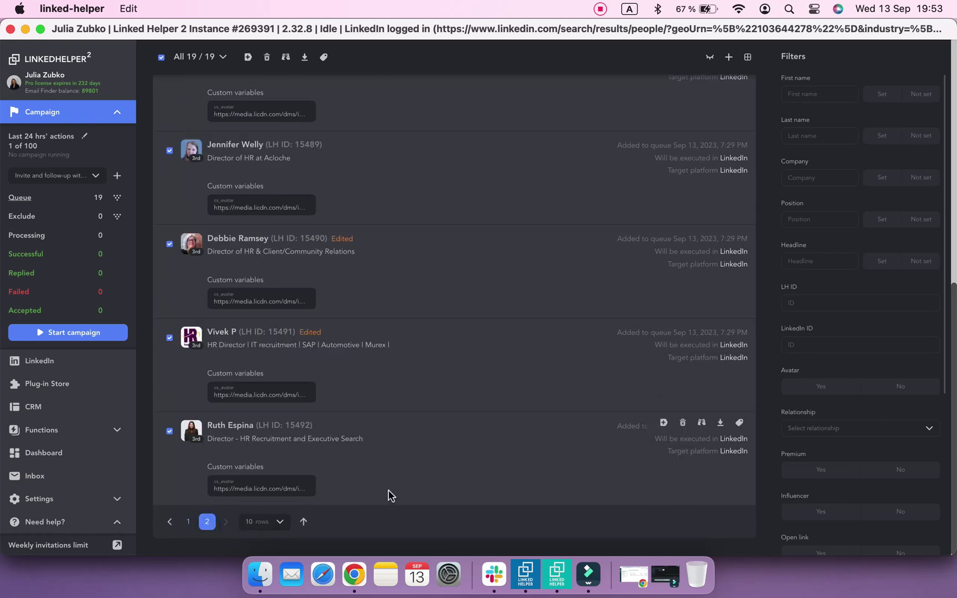
scroll(389, 490, "down", 1)
scroll(388, 490, "up", 3)
scroll(388, 490, "up", 3)
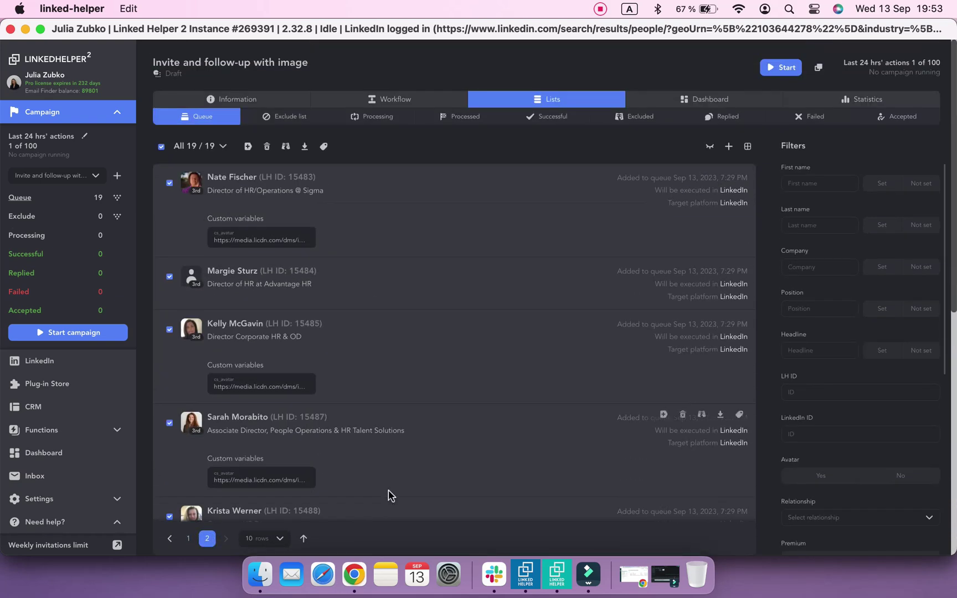
mouse_move(332, 296)
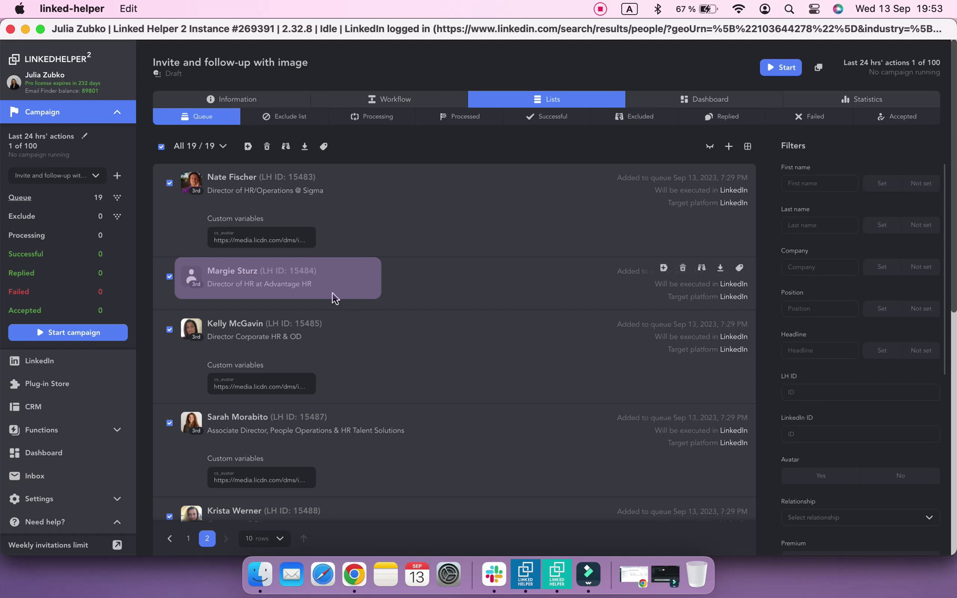
scroll(803, 343, "down", 2)
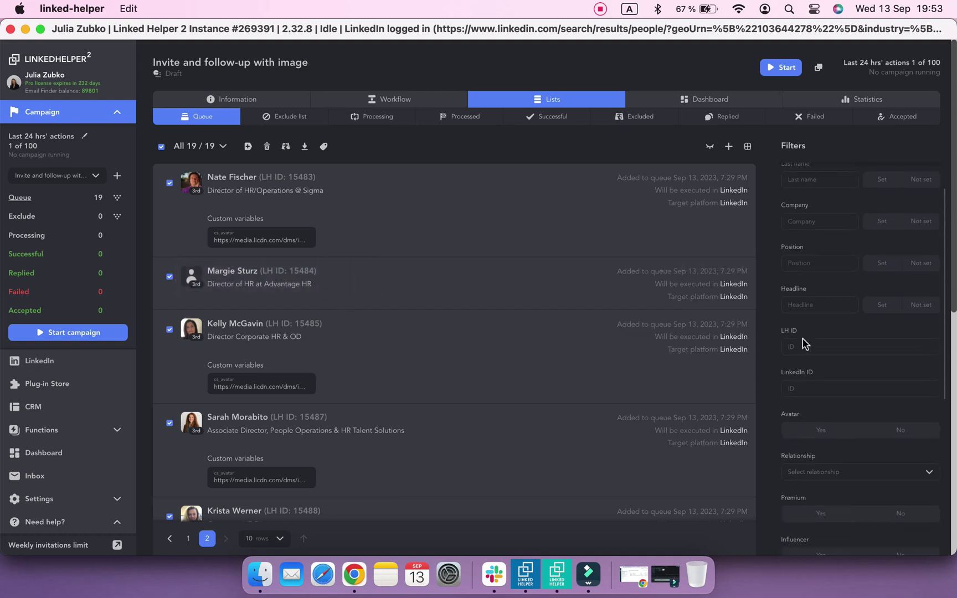
scroll(803, 343, "down", 2)
scroll(803, 342, "down", 1)
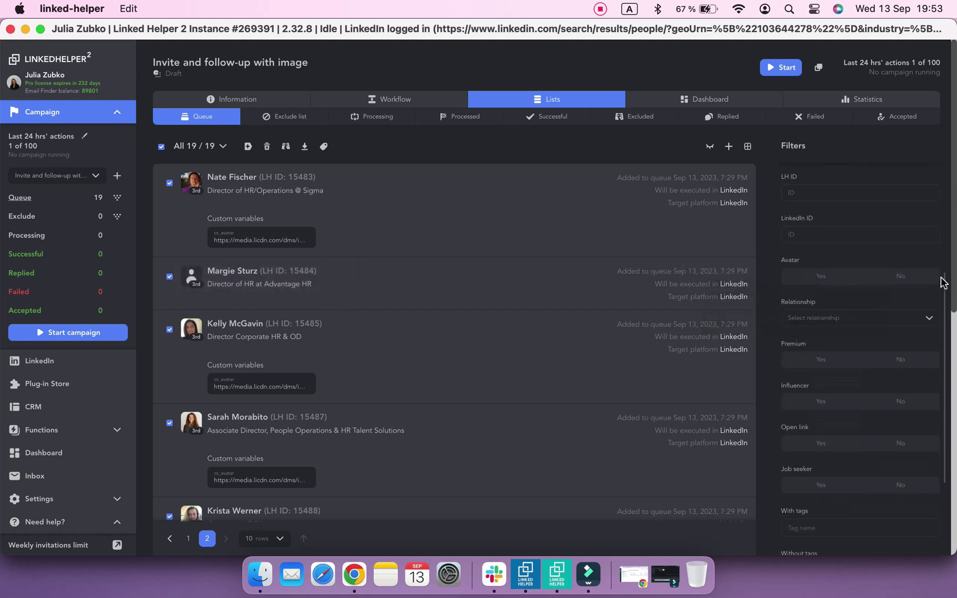
left_click(914, 277)
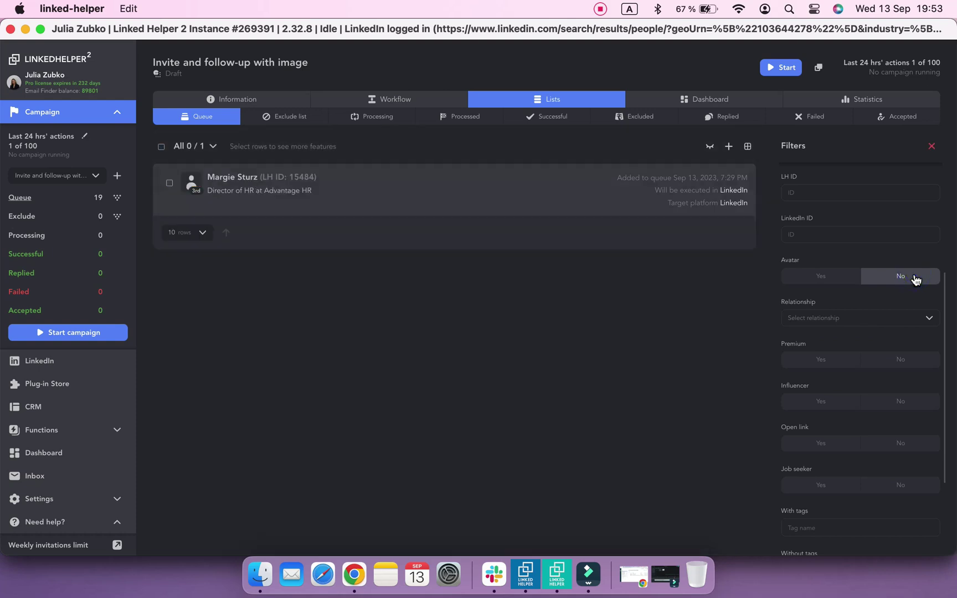
mouse_move(497, 196)
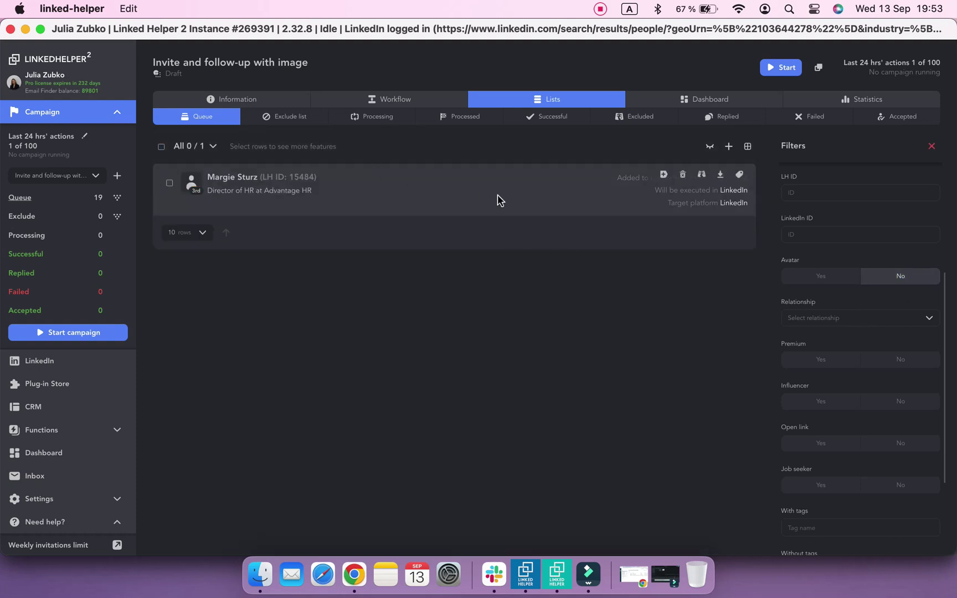
left_click(683, 174)
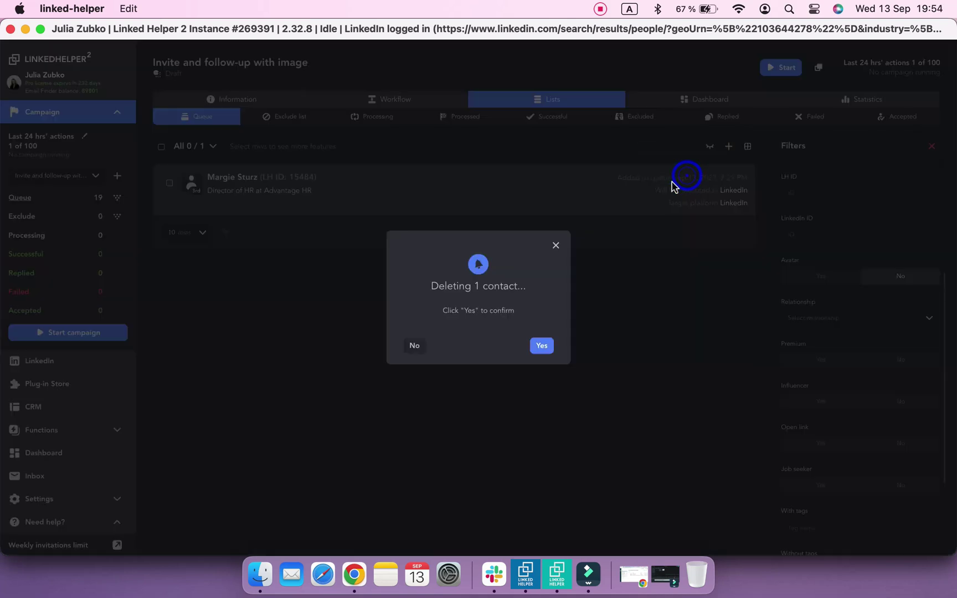
left_click(542, 347)
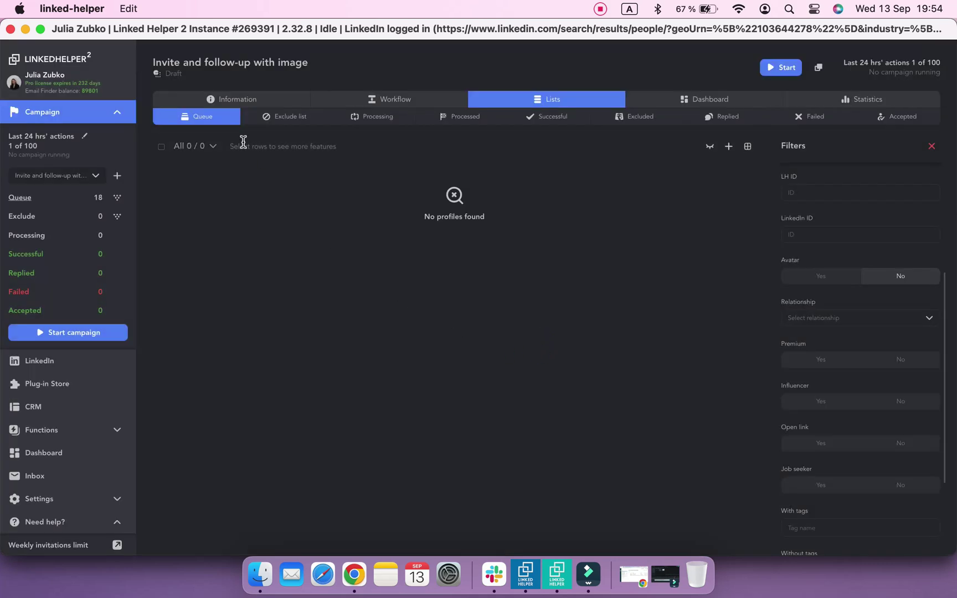
left_click(850, 283)
scroll(447, 263, "down", 1)
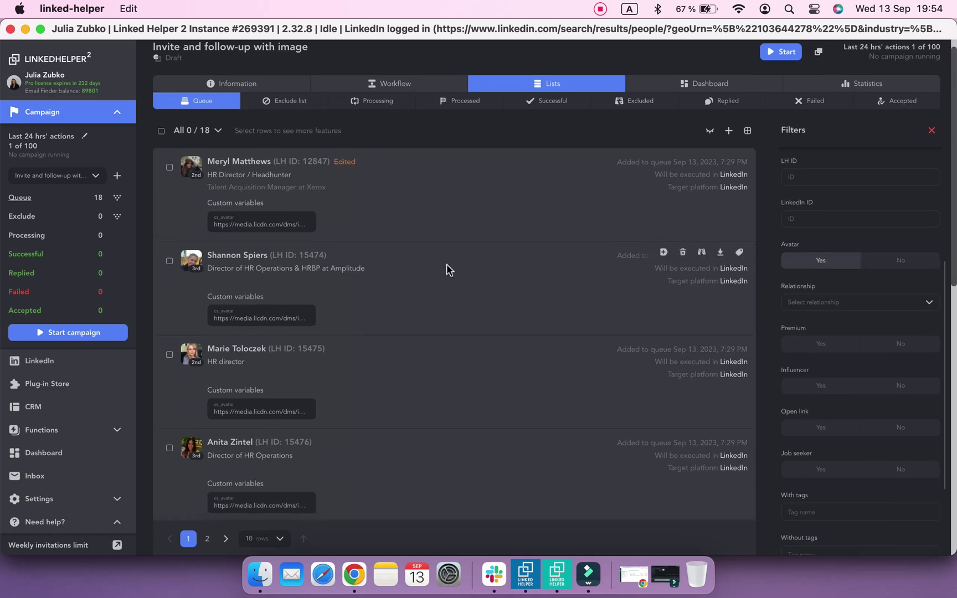
scroll(447, 270, "down", 1)
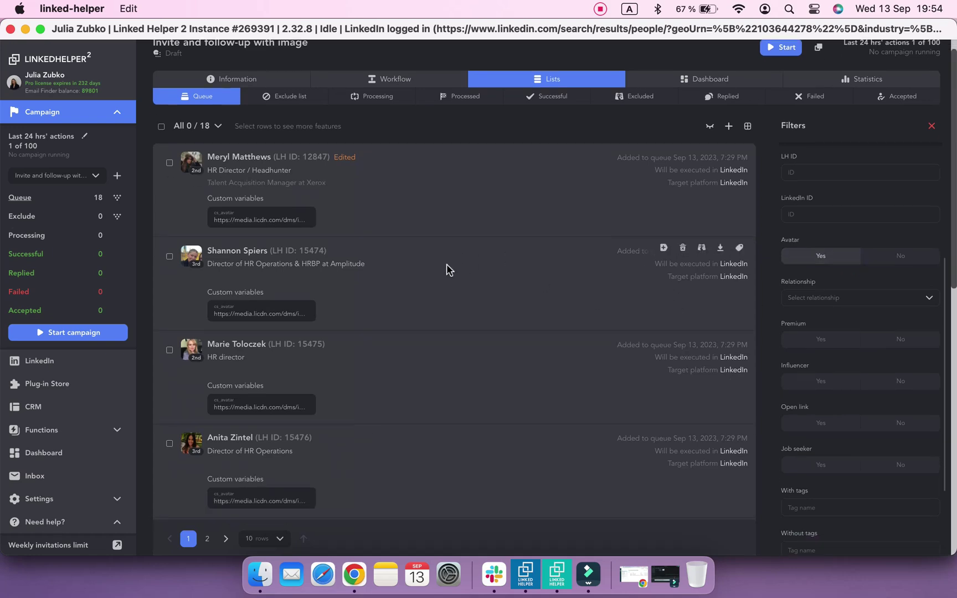
left_click(267, 157)
scroll(431, 346, "down", 10)
scroll(429, 344, "down", 2)
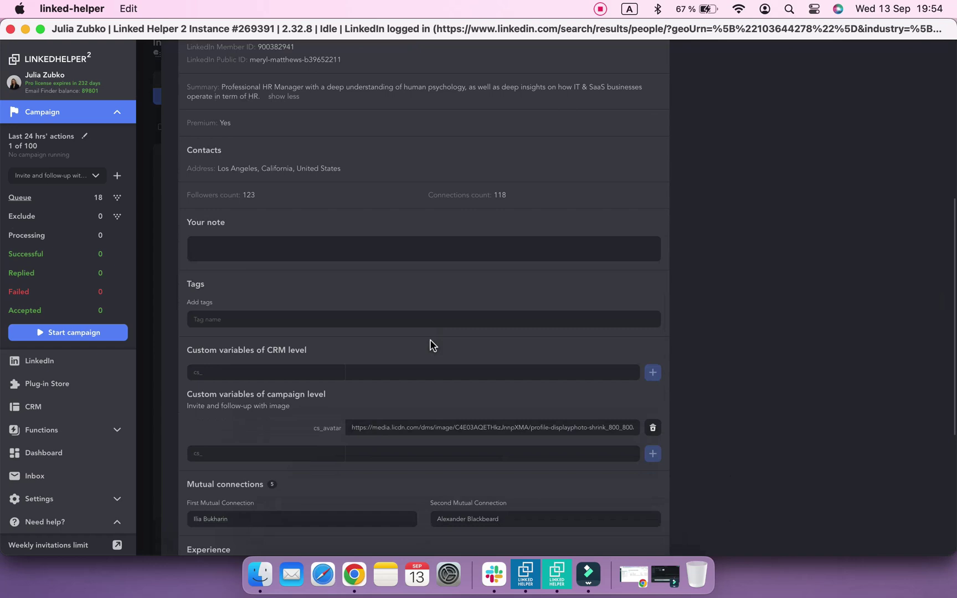
scroll(430, 344, "down", 3)
triple_click(428, 346)
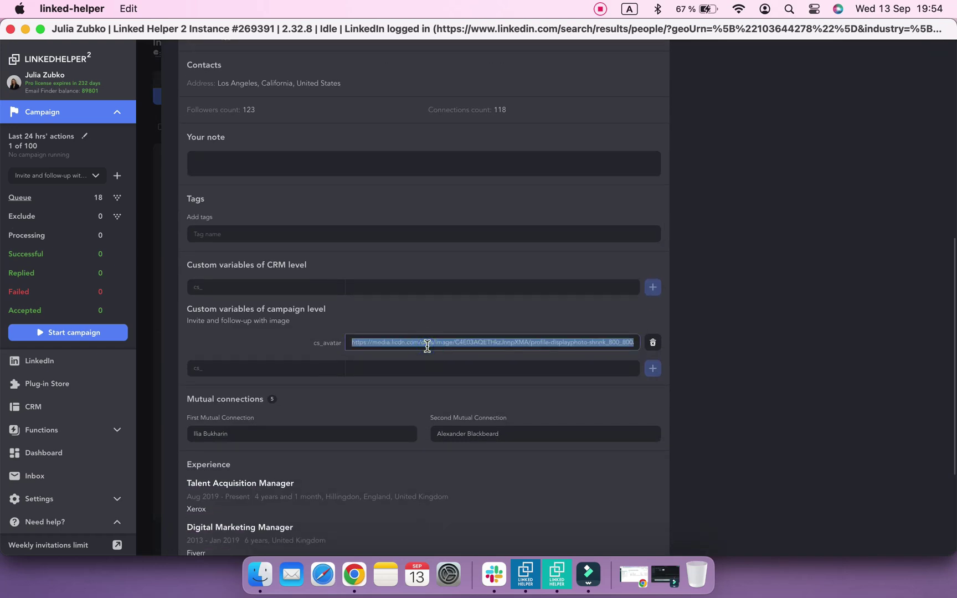
scroll(427, 346, "up", 4)
scroll(428, 346, "up", 6)
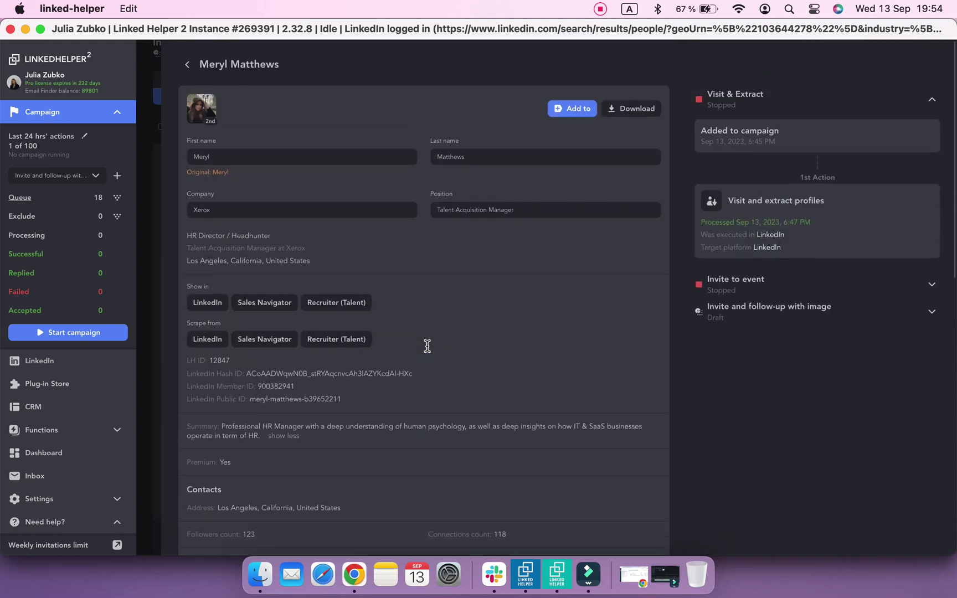
left_click(188, 66)
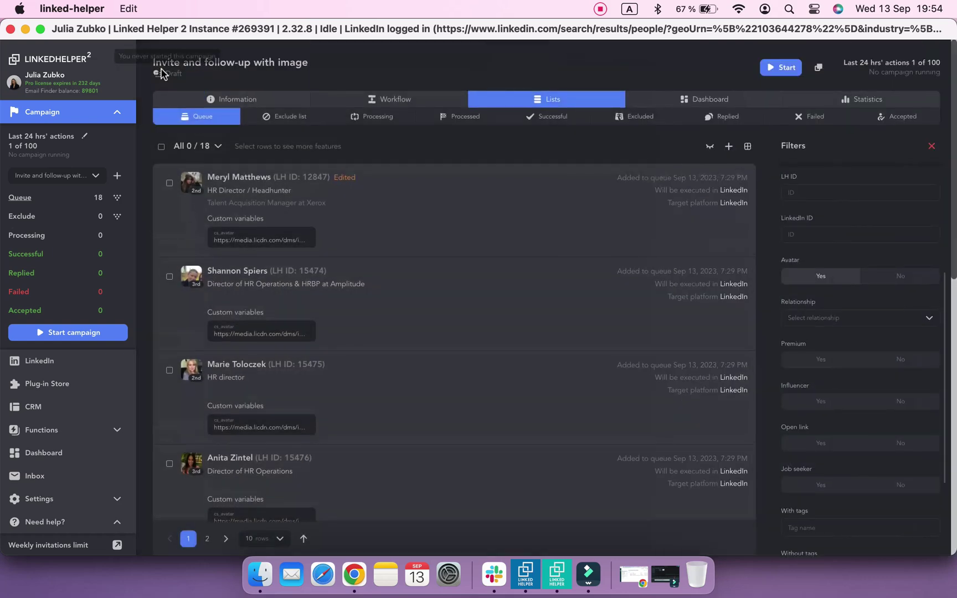
- From the workflow, edit the Message to 1st connections action's template
left_click(346, 109)
scroll(498, 384, "down", 5)
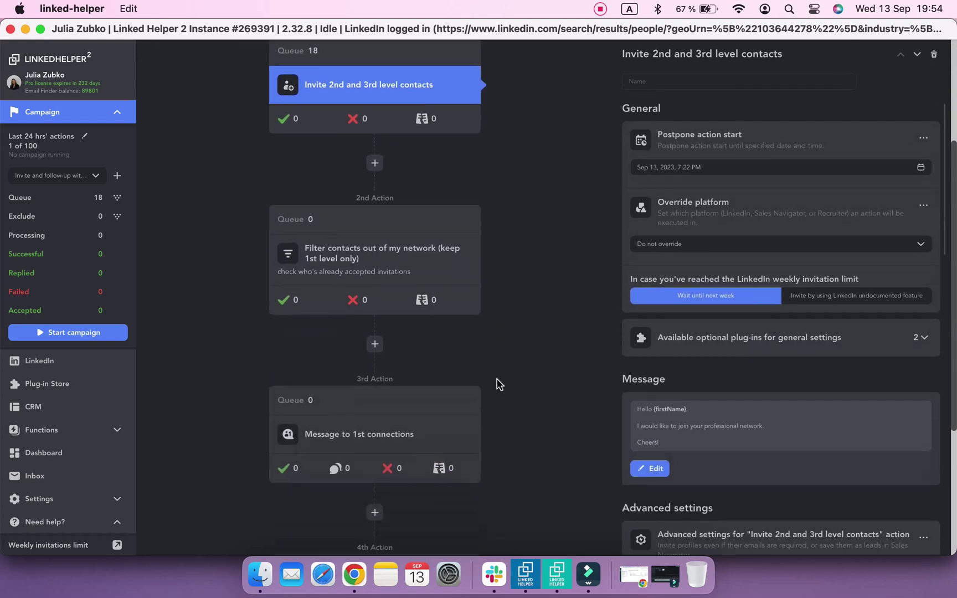
scroll(498, 385, "down", 3)
left_click(438, 326)
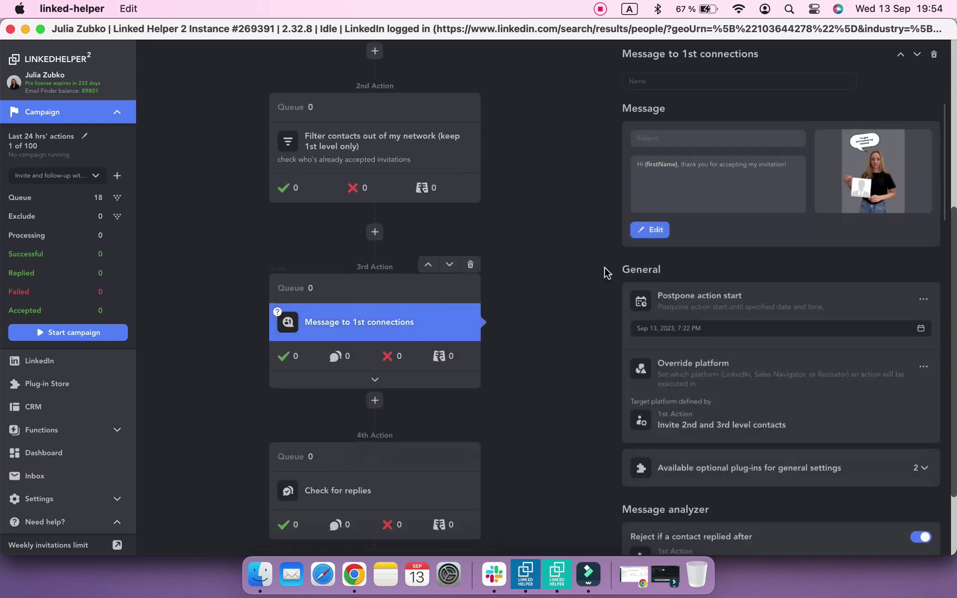
left_click(714, 200)
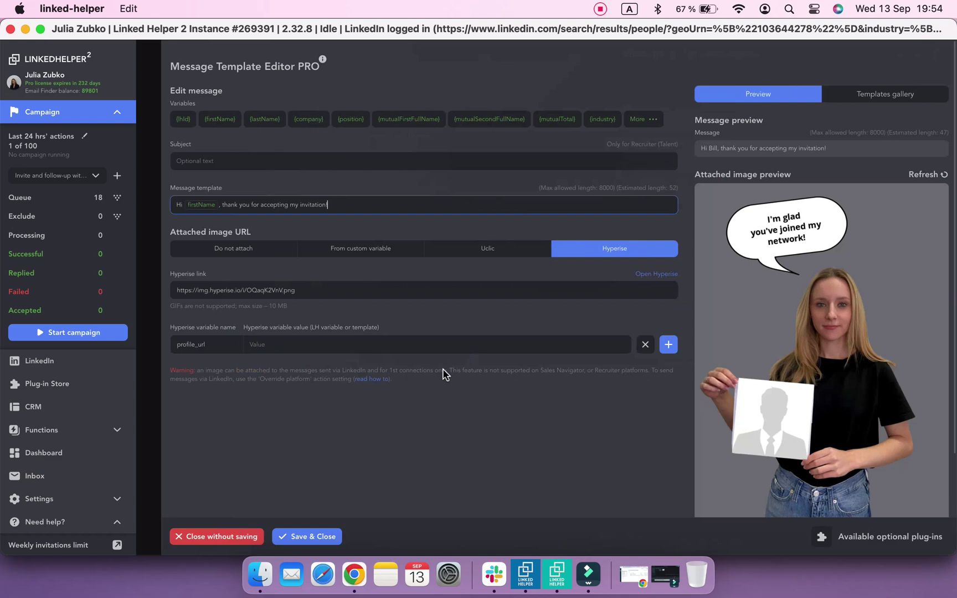
- Set the Hyperise profile_url value to the custom variable {cs_avatar}
left_click(399, 346)
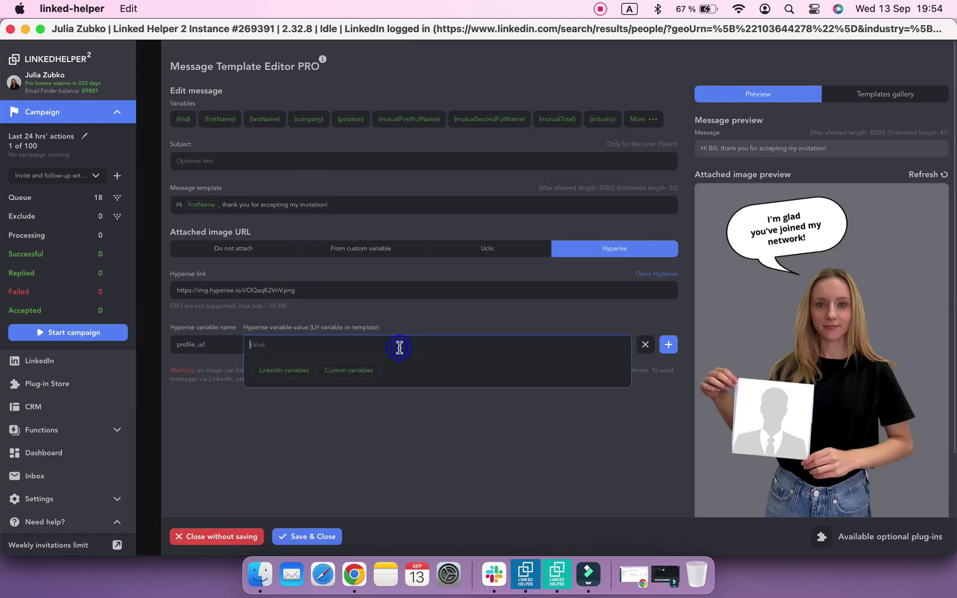
left_click(364, 380)
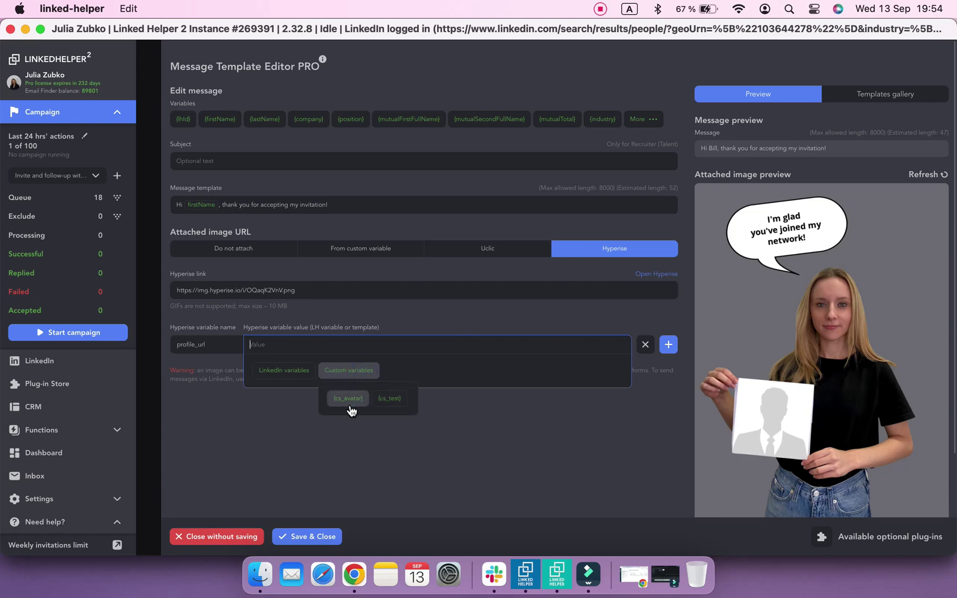
left_click(350, 406)
left_click(306, 474)
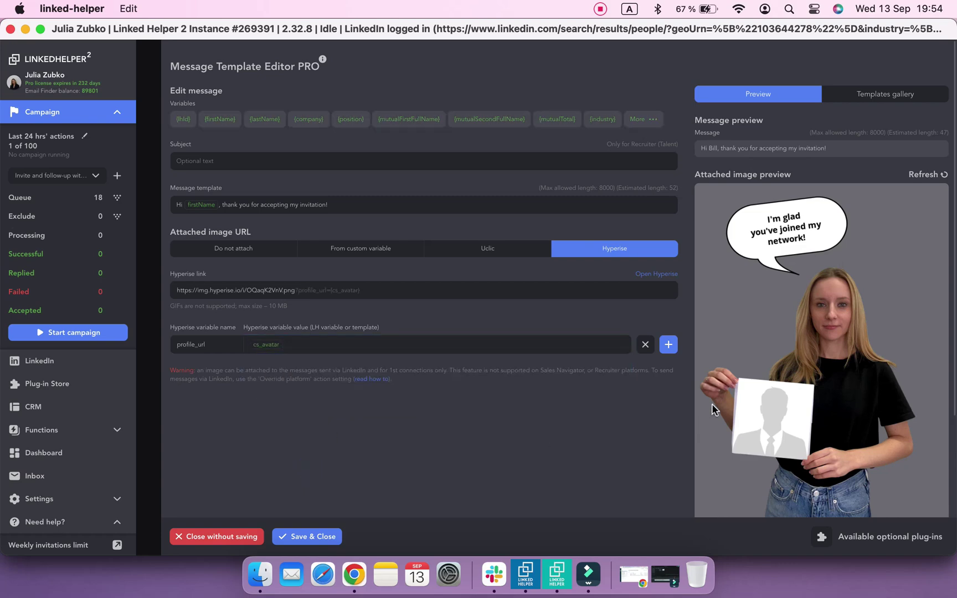
scroll(713, 404, "down", 3)
scroll(712, 404, "down", 2)
- Paste a sample avatar URL into the {cs_avatar} test field so the preview shows a real face
left_click(726, 491)
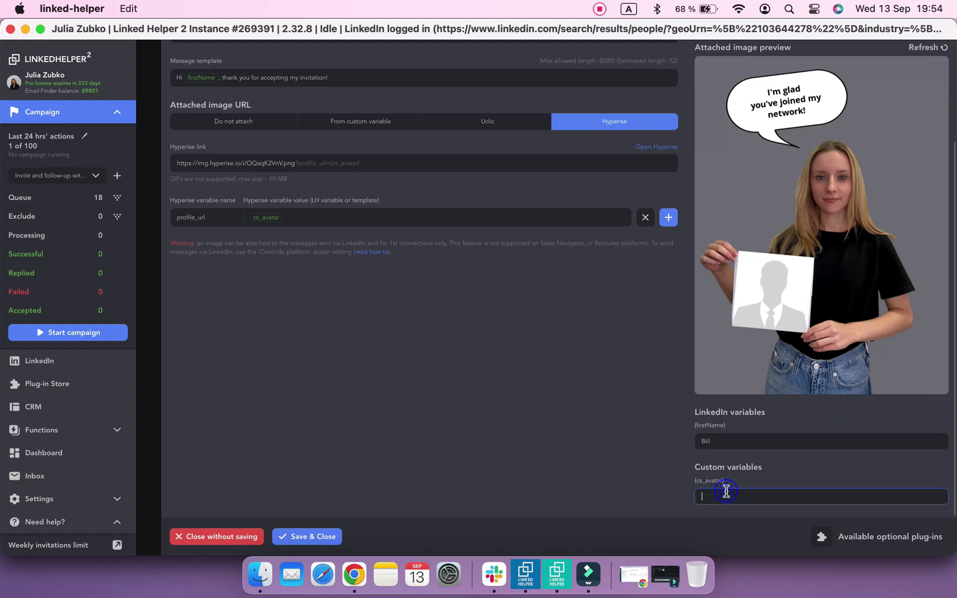
key("super+v")
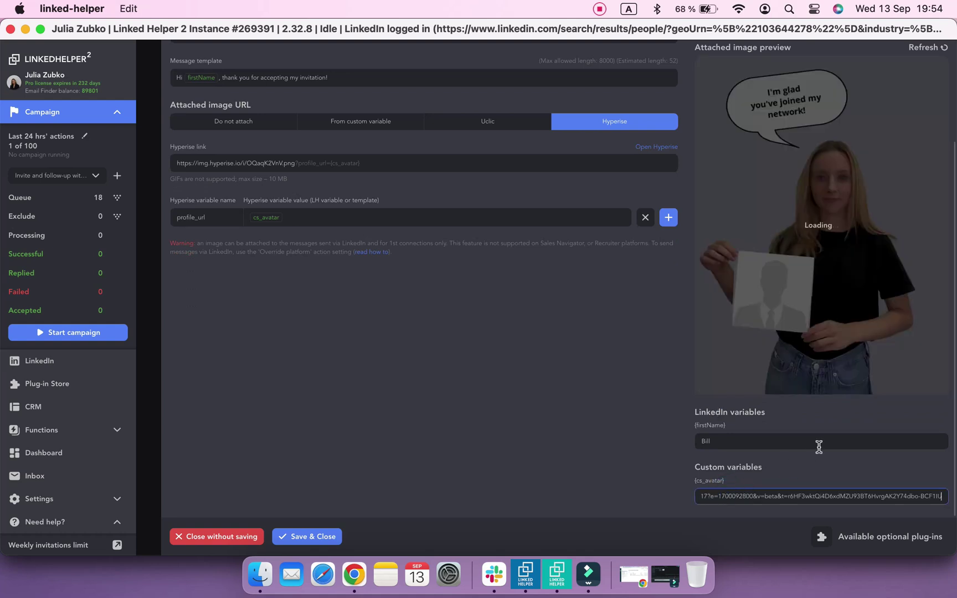
scroll(819, 446, "up", 2)
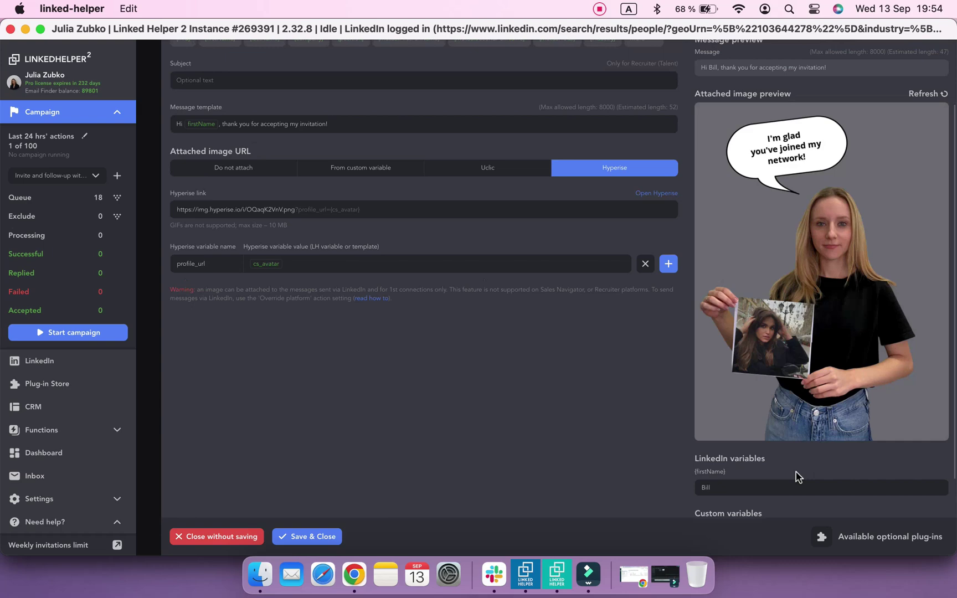
scroll(796, 477, "up", 3)
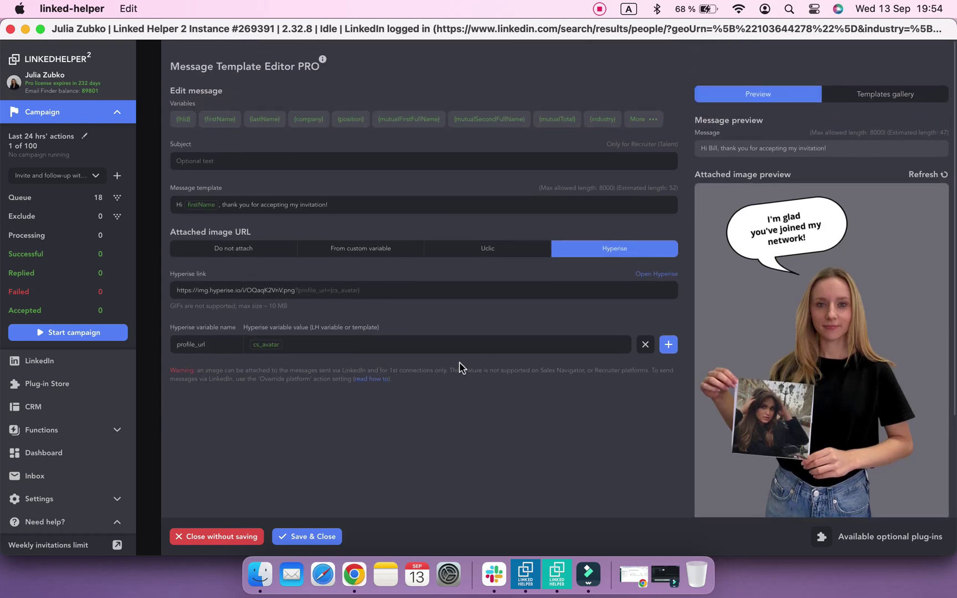
- Shorten the message to "Hi {firstName}!" and save the template
left_click(346, 203)
left_click_drag(349, 203, 223, 200)
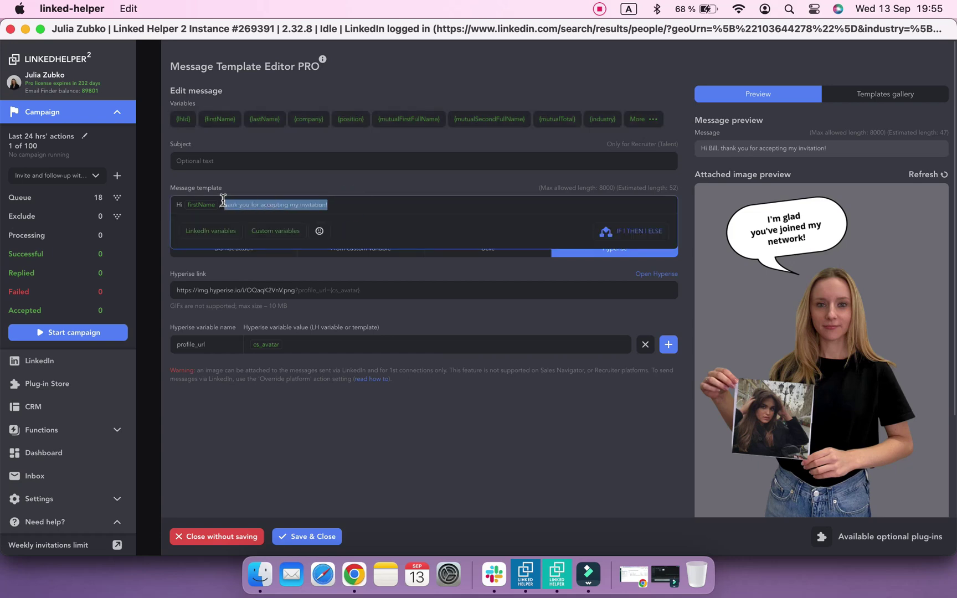
key("BackSpace")
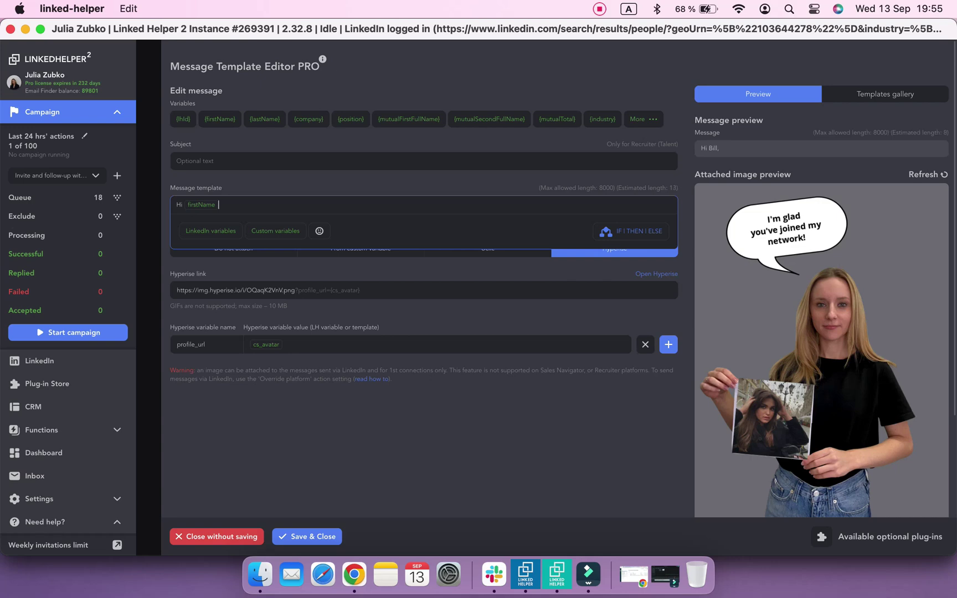
type("!")
type("!")
left_click(410, 265)
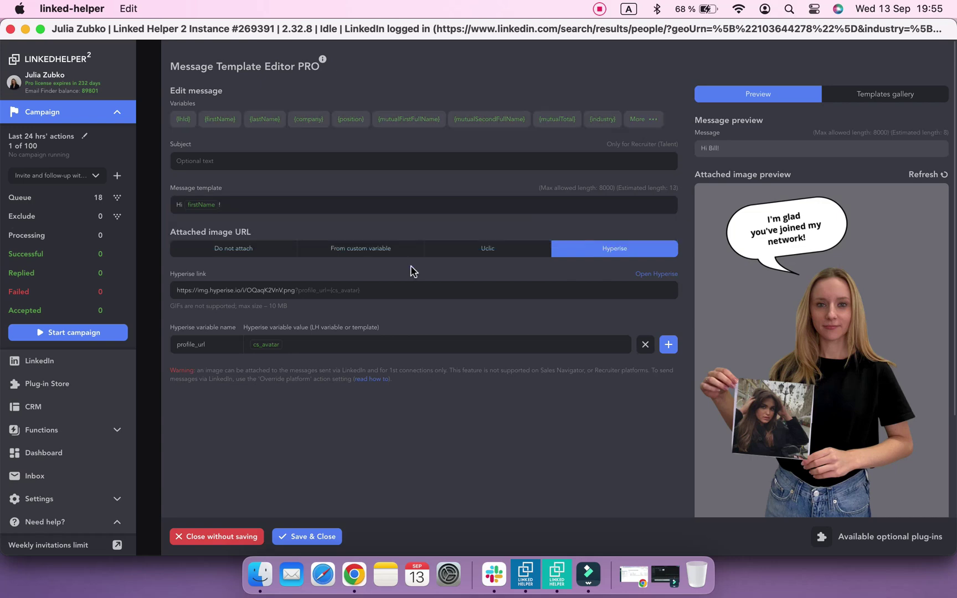
left_click(304, 539)
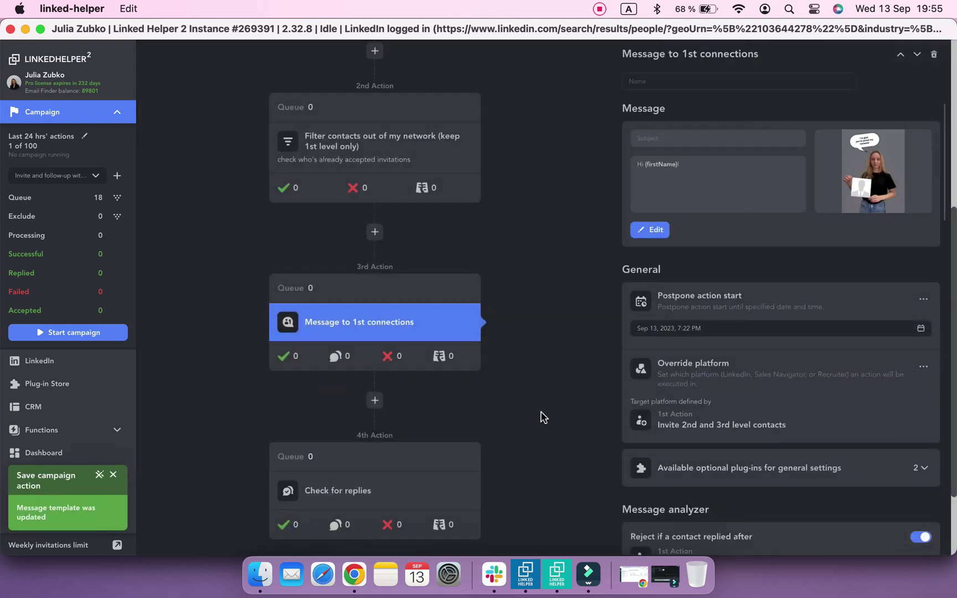
scroll(541, 411, "down", 2)
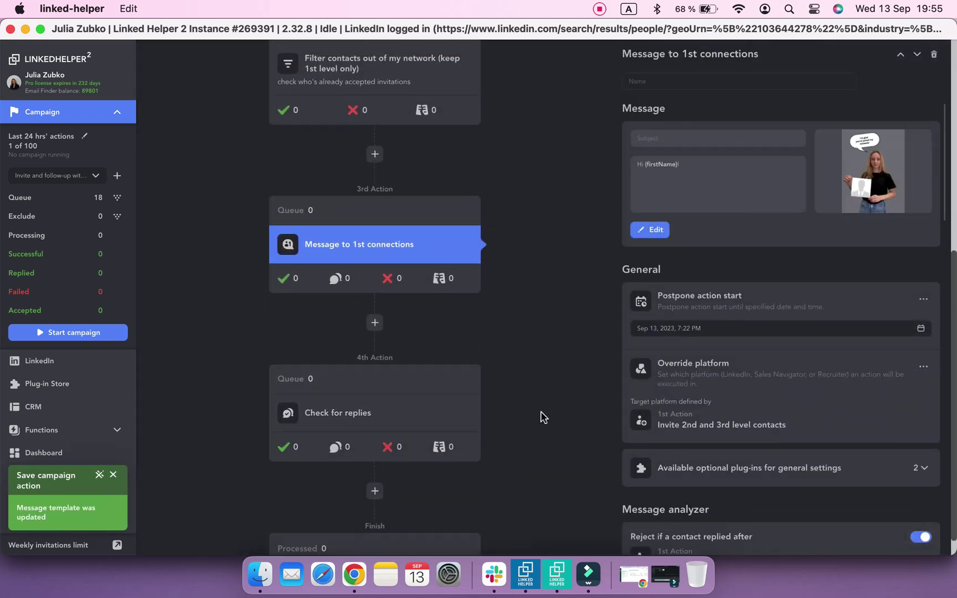
scroll(541, 416, "up", 3)
scroll(541, 417, "up", 3)
scroll(541, 416, "up", 1)
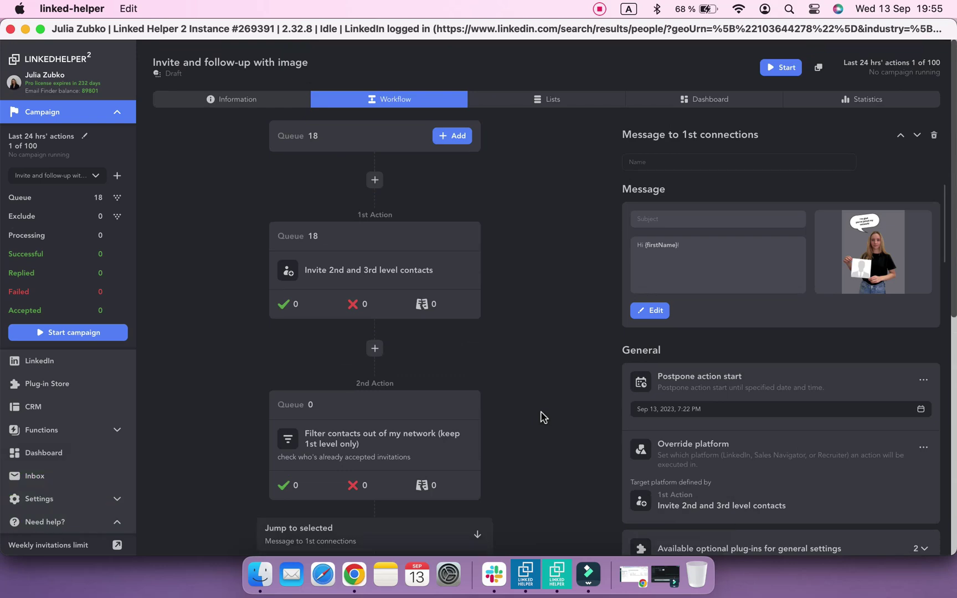
left_click(768, 73)
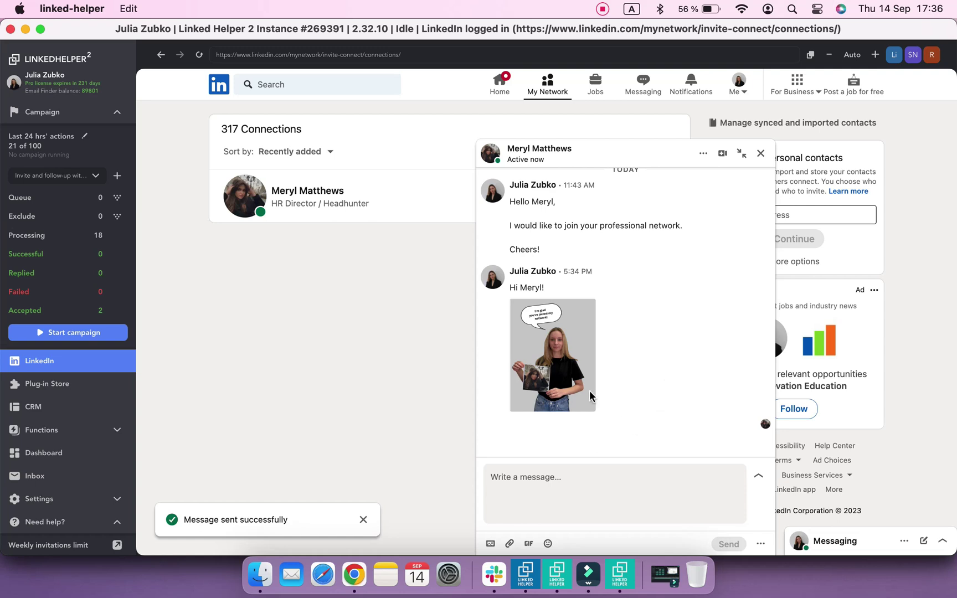
mouse_move(553, 355)
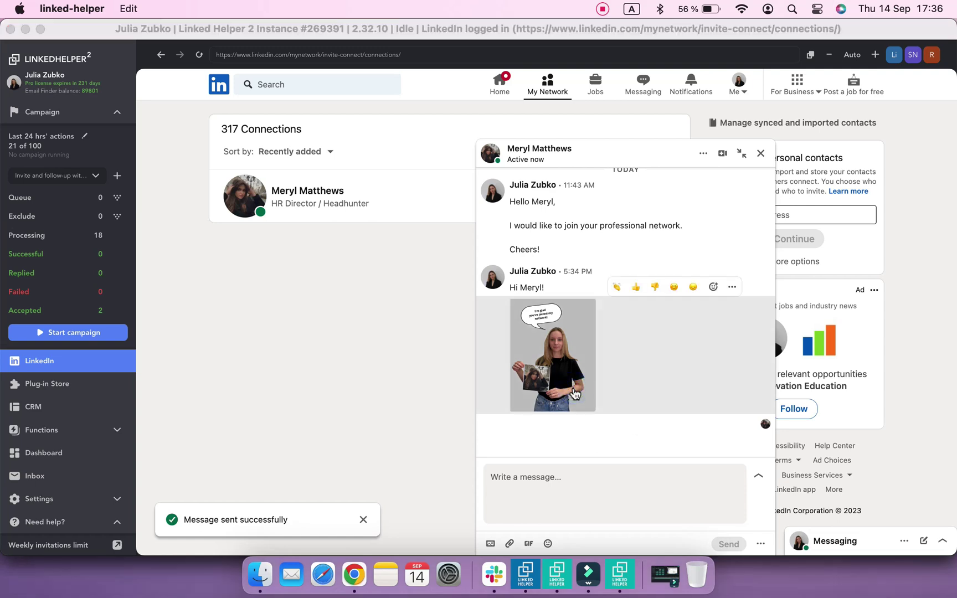
- View the sent avatar image at full size in the LinkedIn chat, then close the viewer
left_click(573, 393)
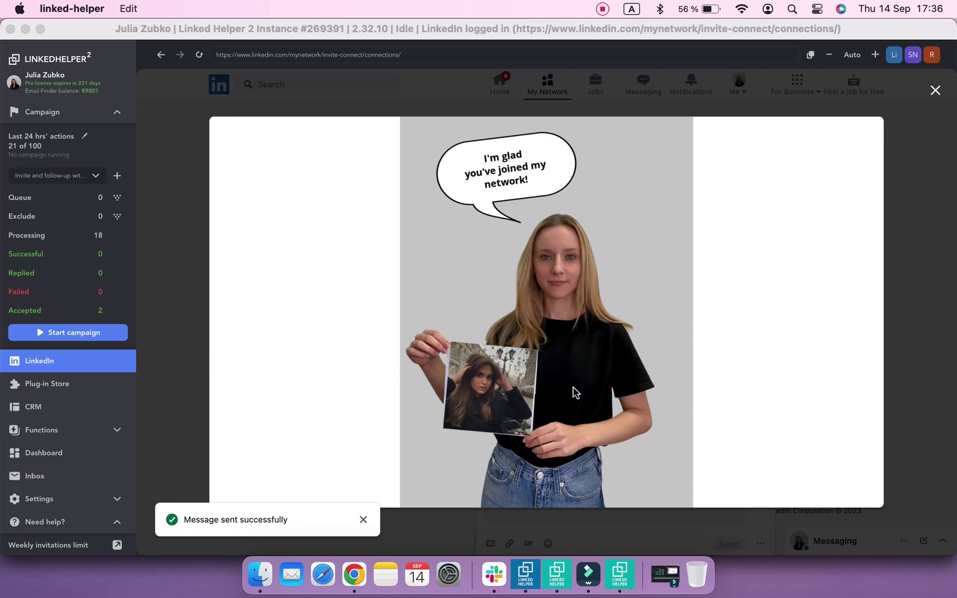
left_click(936, 90)
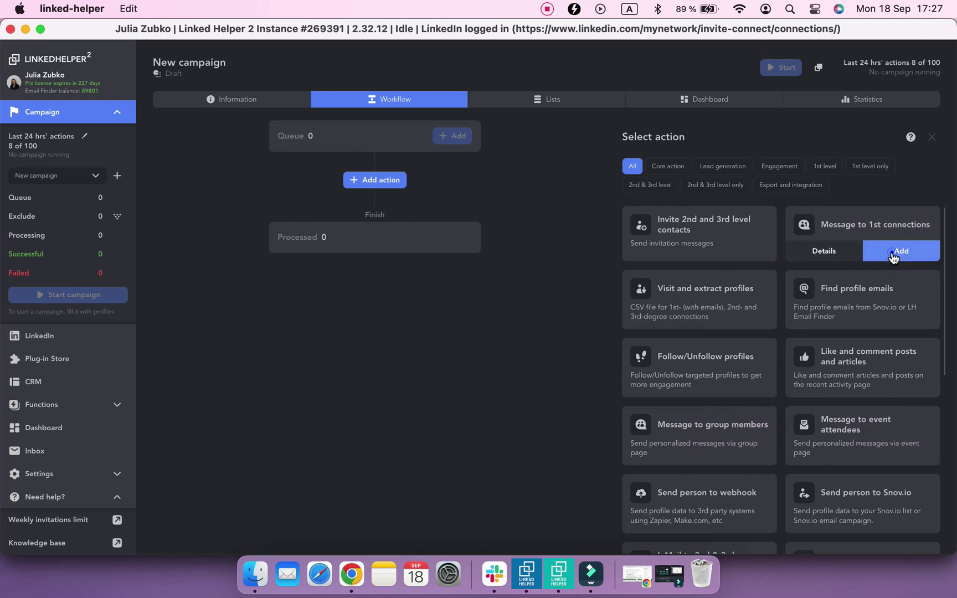
- Add a Message to 1st connections action and collect its queue from the My network page
left_click(836, 251)
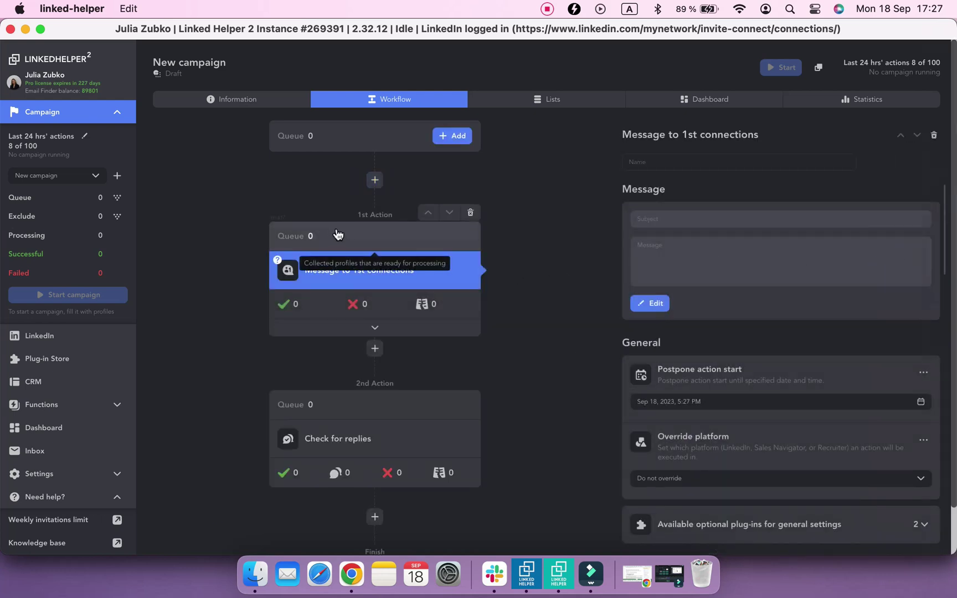
left_click(439, 136)
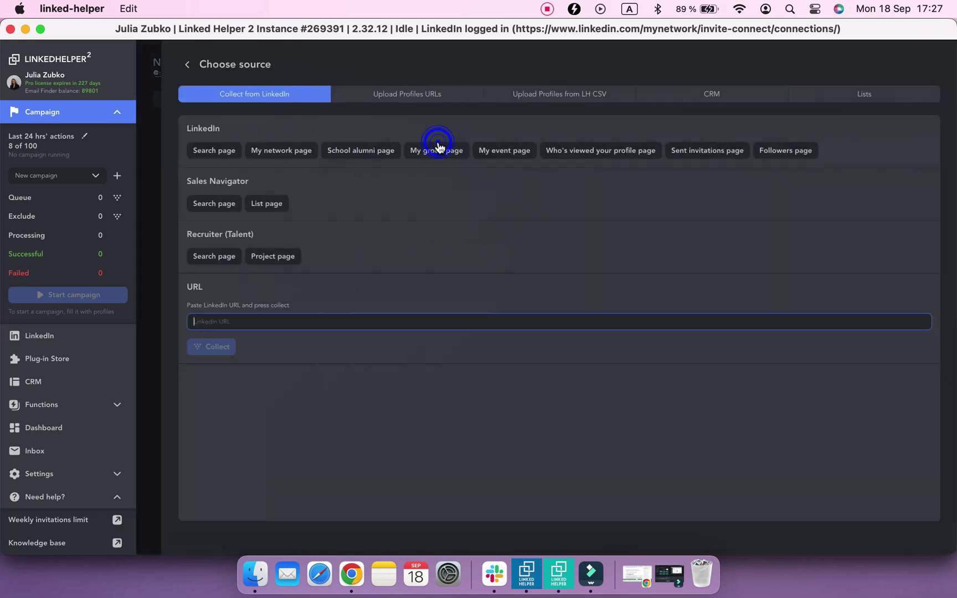
left_click(291, 159)
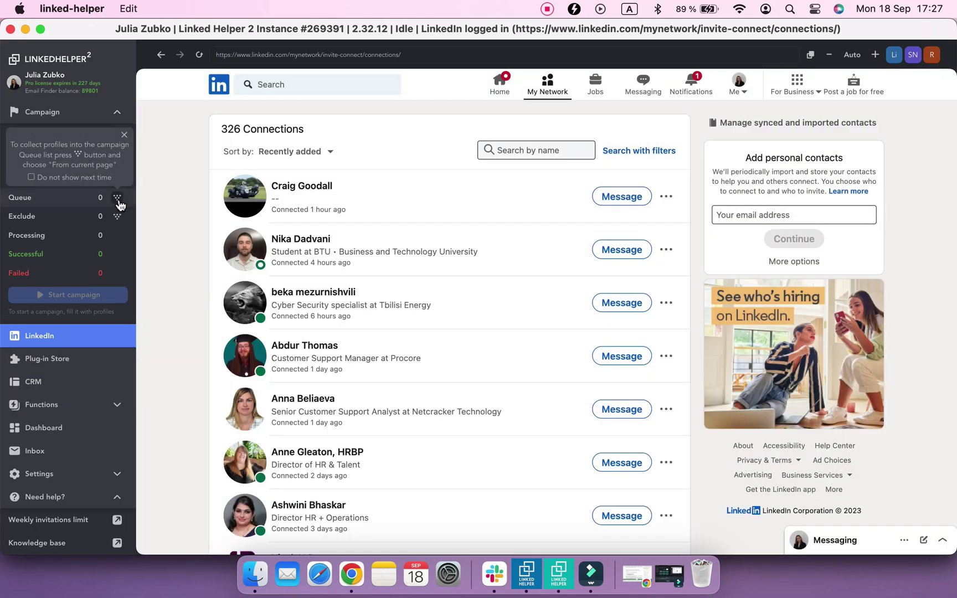
left_click(118, 203)
left_click(90, 216)
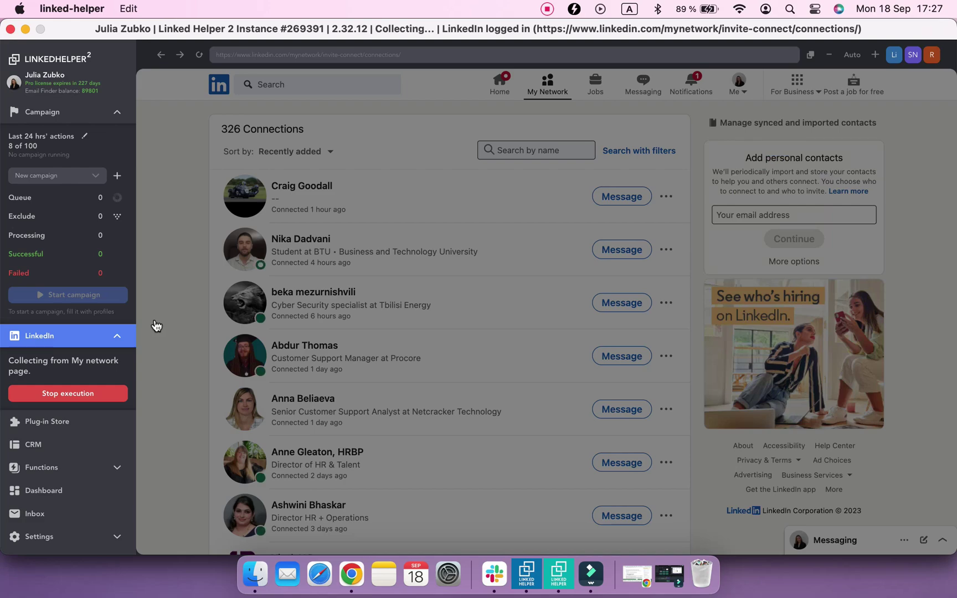
- Show the message action's queued contacts and filter them by company 'Bank'
left_click(61, 114)
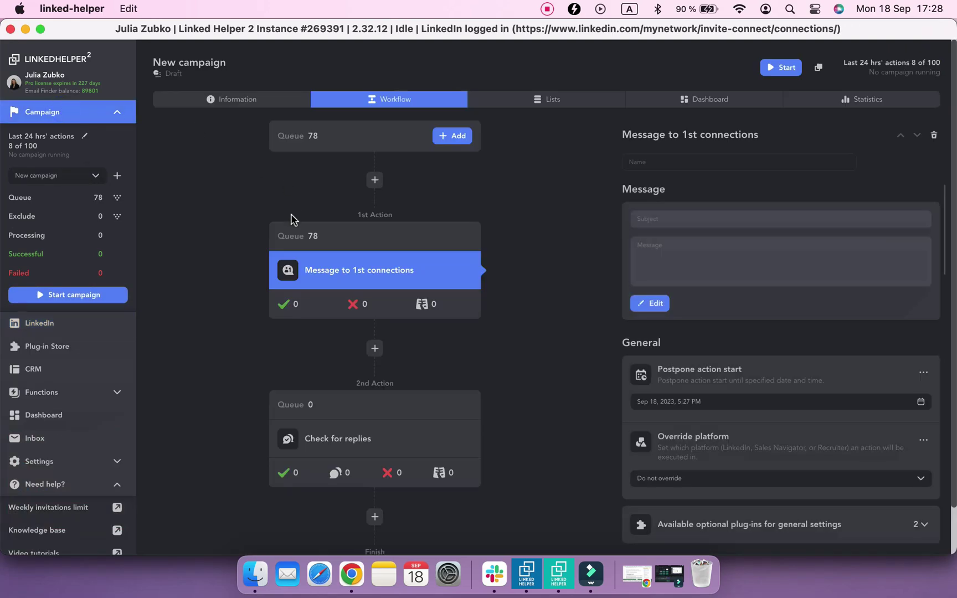
left_click(292, 233)
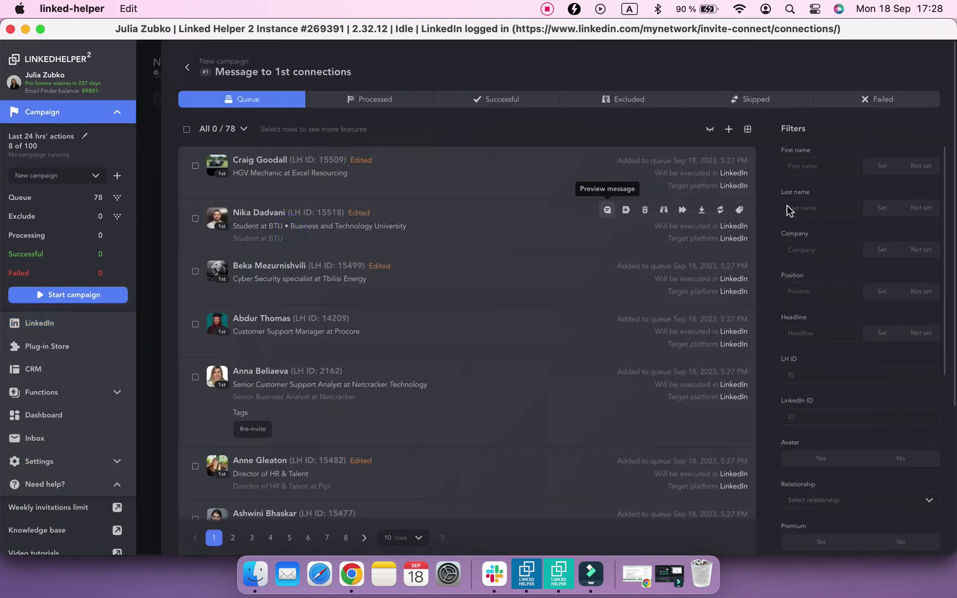
left_click(824, 251)
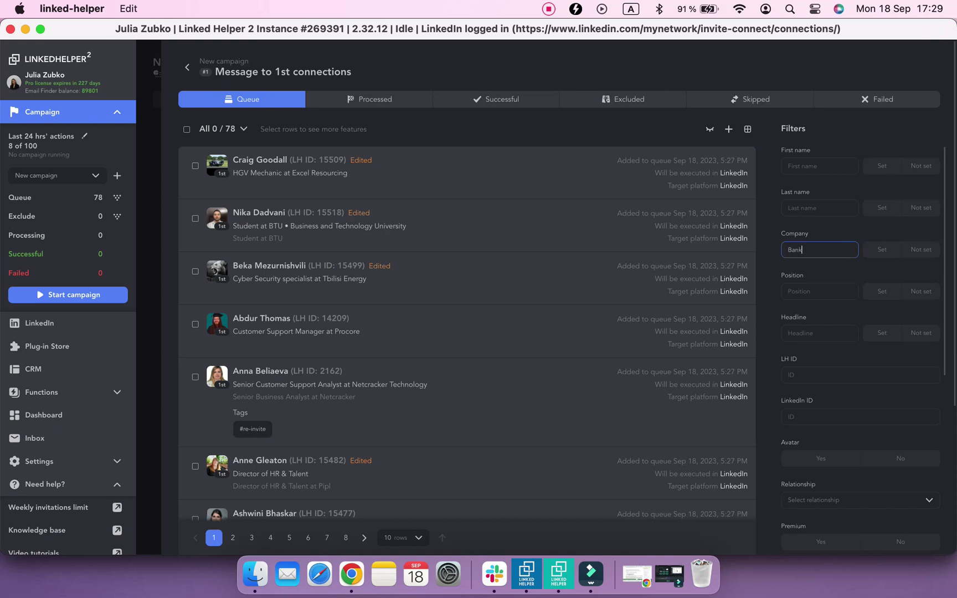